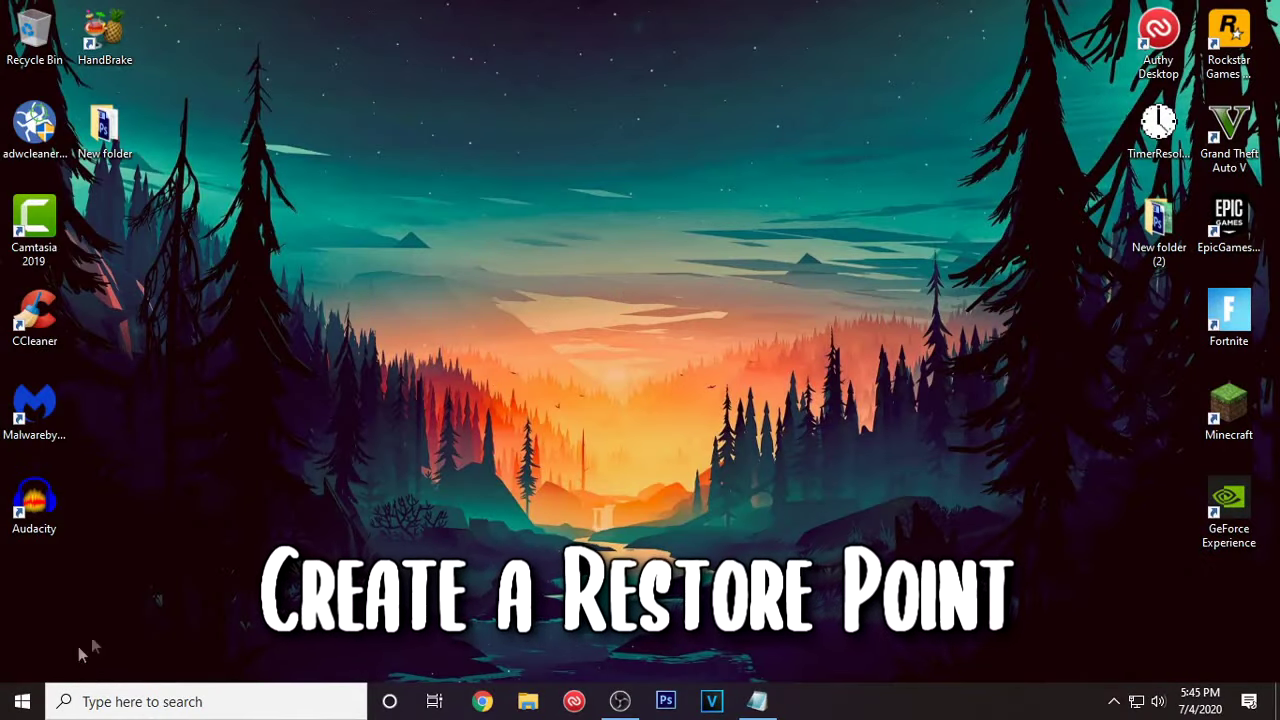
Search Windows for "create a restore point" and open the matching System Protection settings.
{"action": "left_click", "coordinate": [22, 701]}
{"action": "type", "text": "create a "}
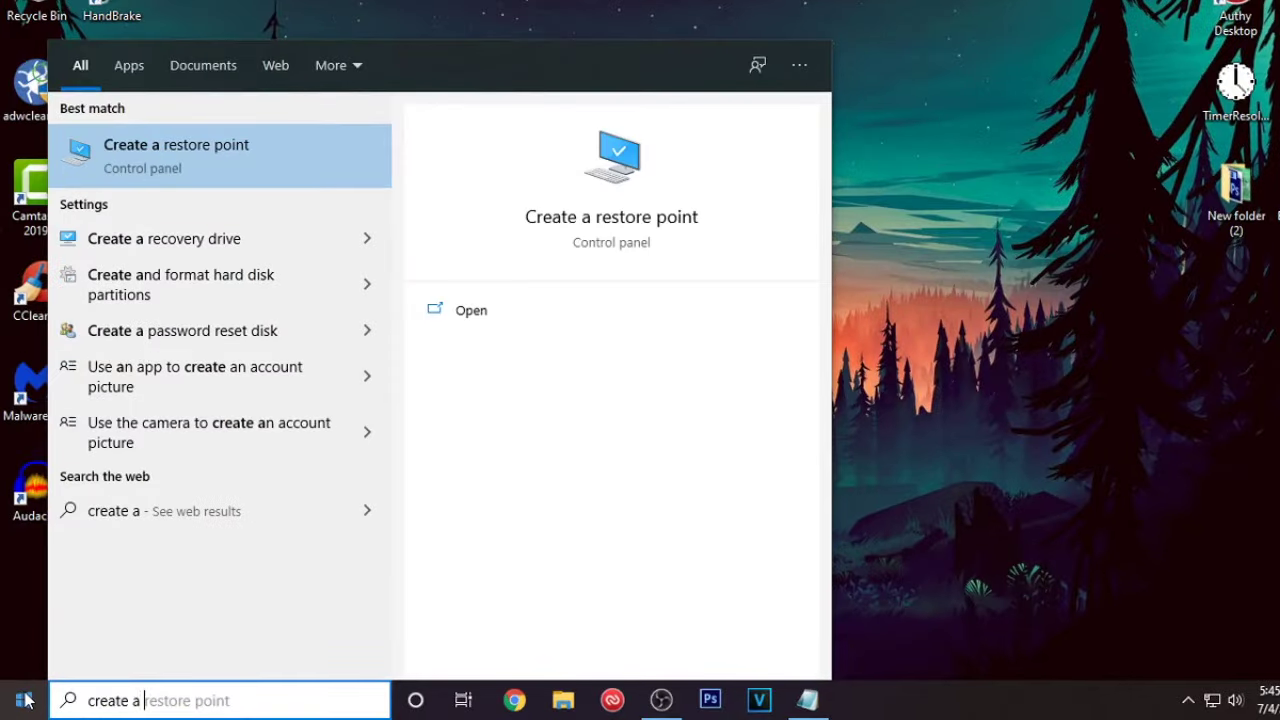
{"action": "type", "text": "restore point"}
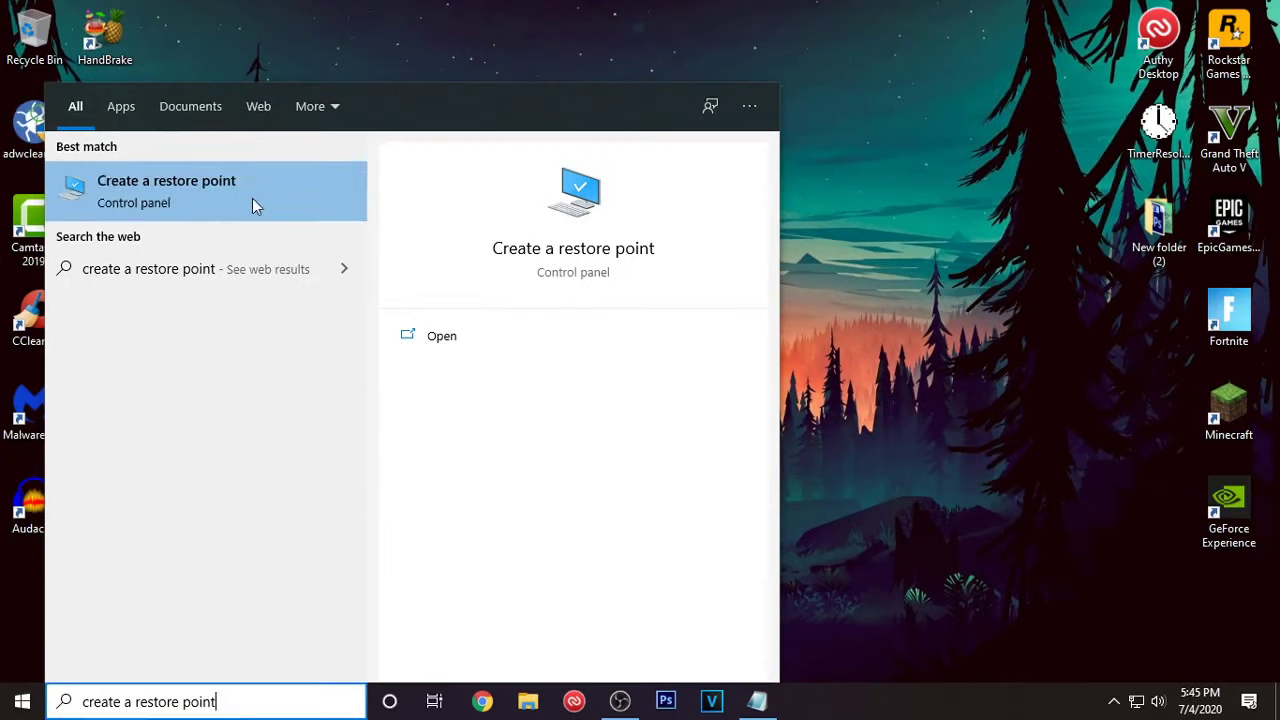
{"action": "left_click", "coordinate": [271, 170]}
{"action": "left_click_drag", "start_coordinate": [293, 170], "coordinate": [484, 150]}
Turn on system protection for Local Disk (C:) with a maximum disk usage of 4%, dismissing any errors and closing the drive's settings.
{"action": "left_click", "coordinate": [401, 393]}
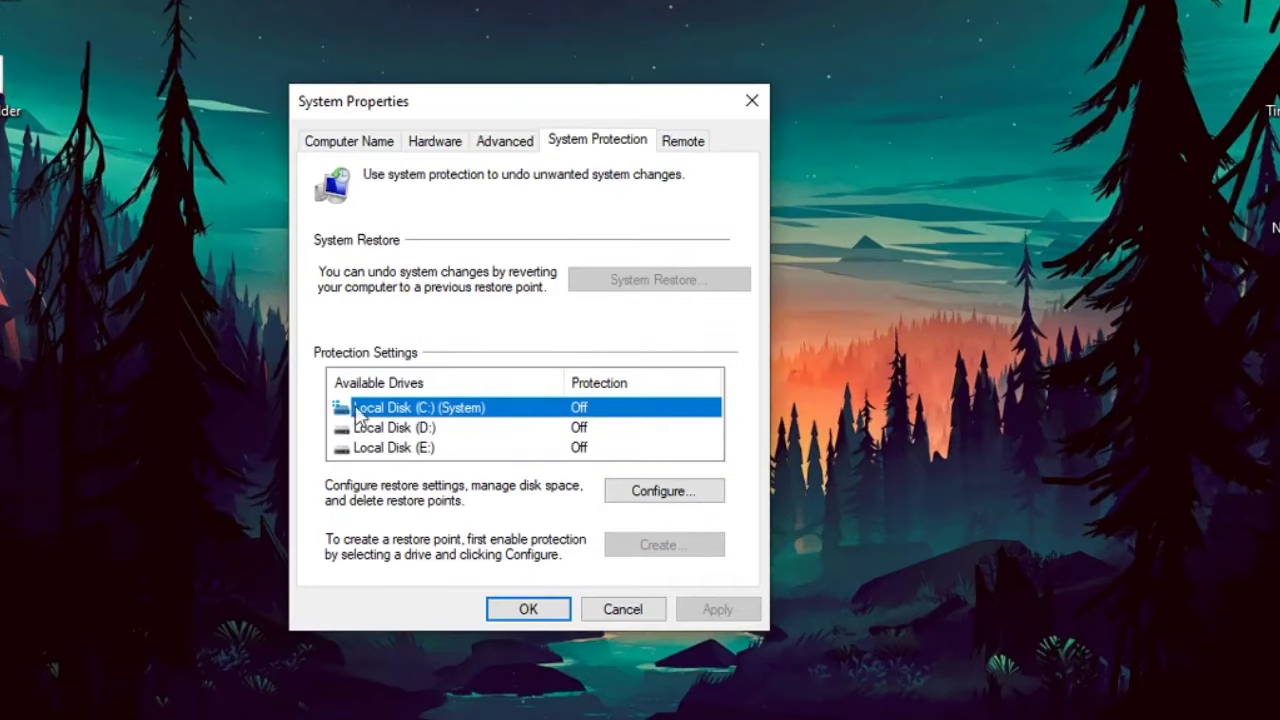
{"action": "left_click", "coordinate": [664, 491]}
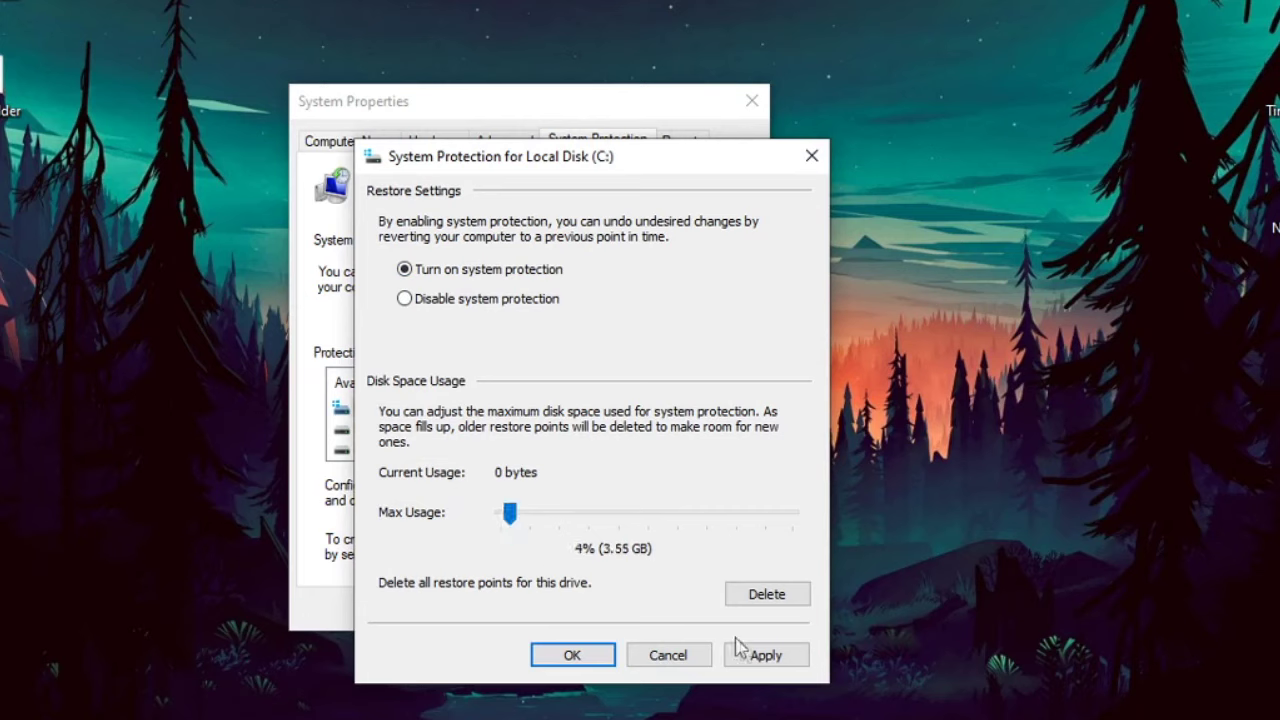
{"action": "left_click", "coordinate": [766, 656]}
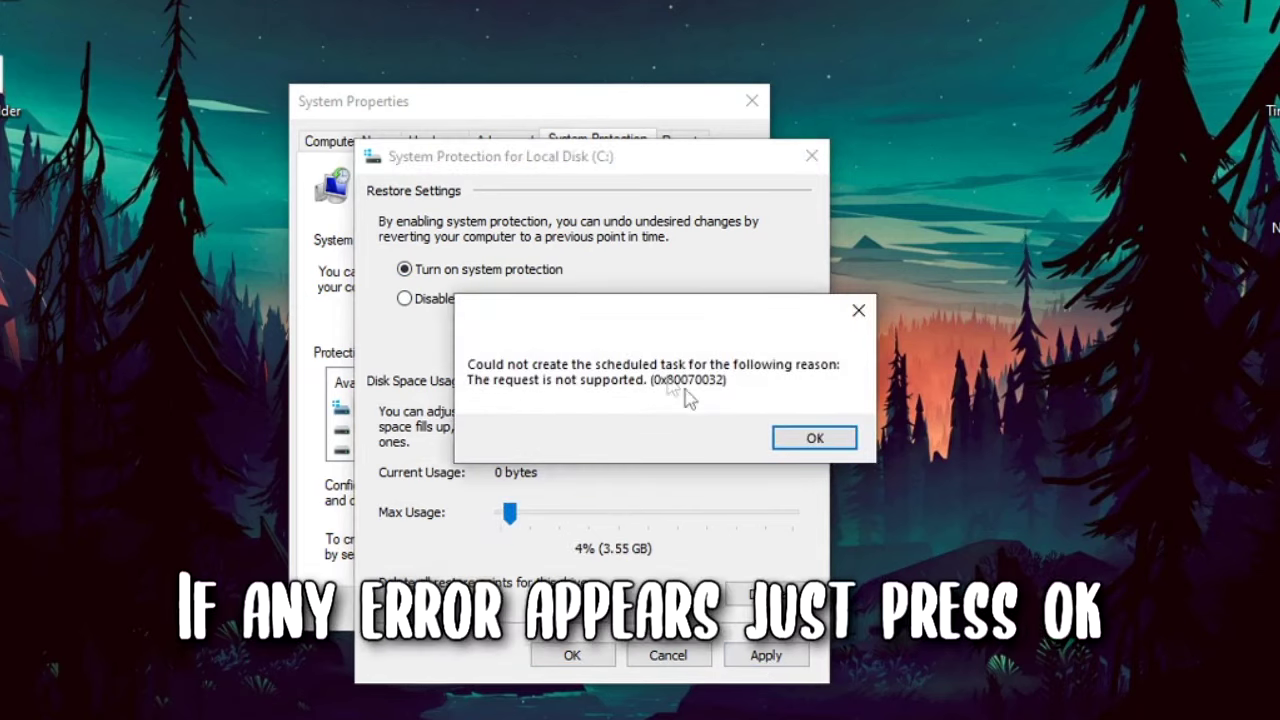
{"action": "left_click", "coordinate": [812, 440]}
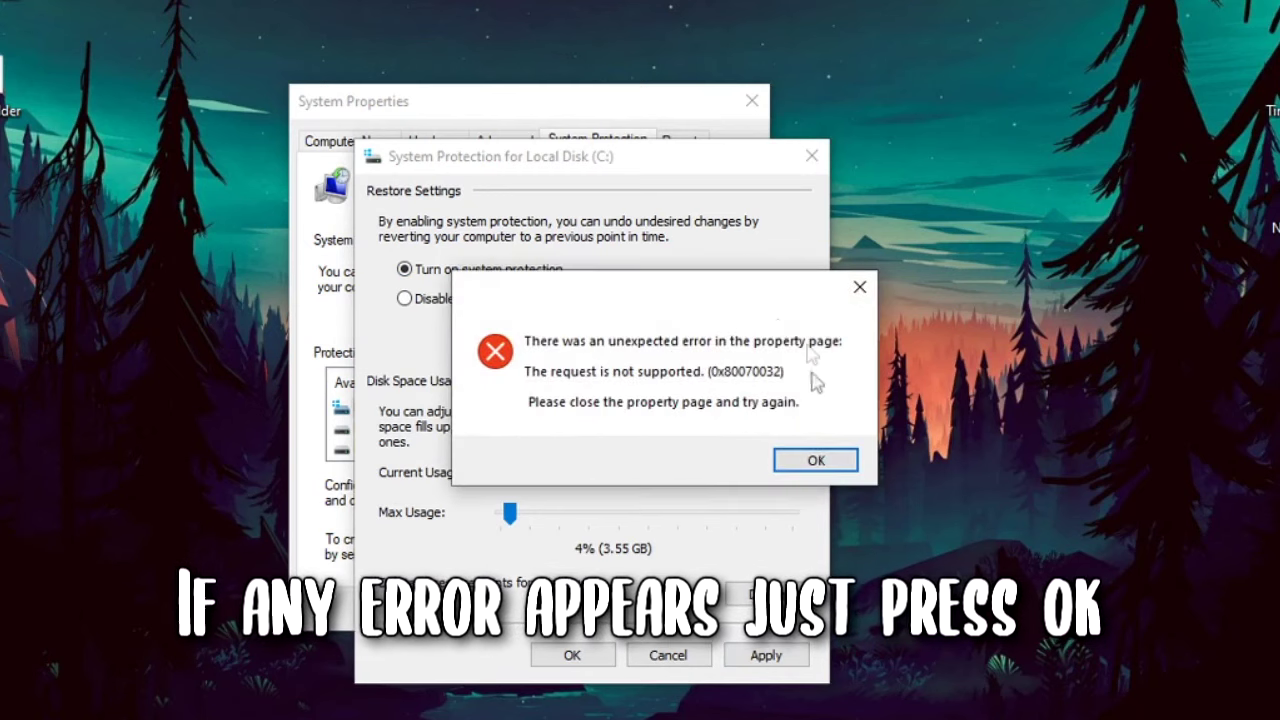
{"action": "left_click", "coordinate": [814, 462]}
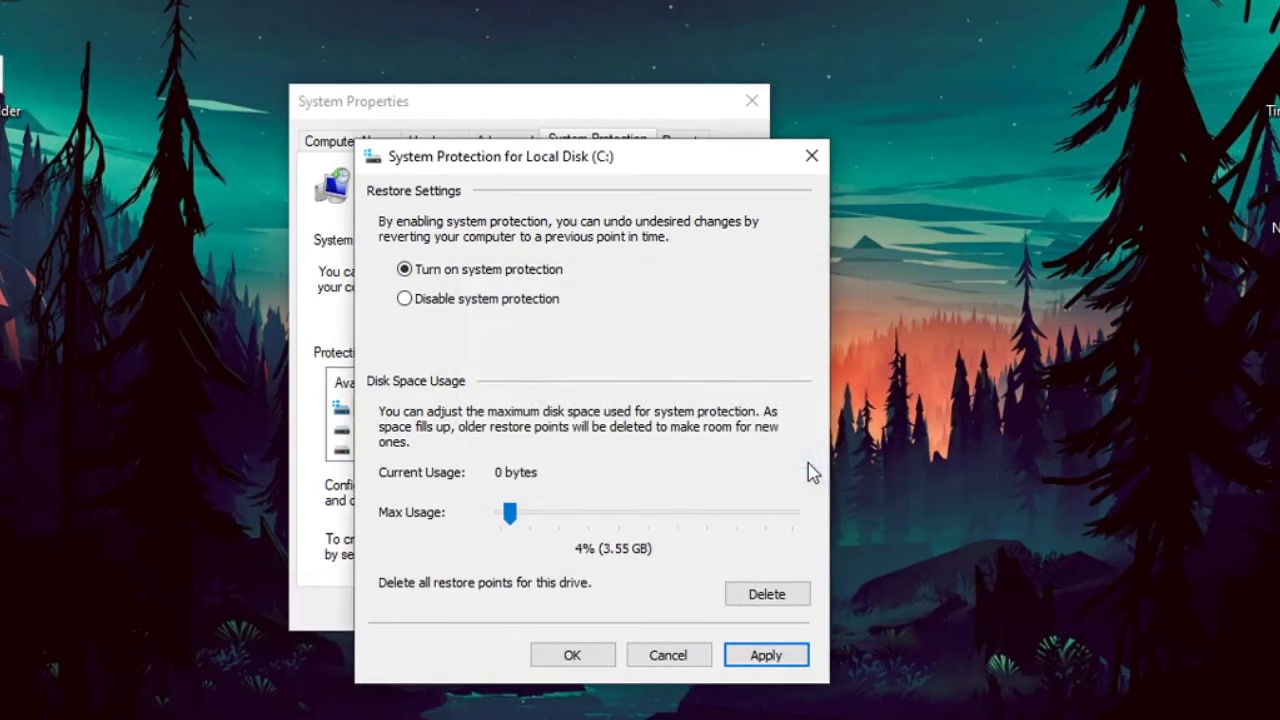
{"action": "left_click", "coordinate": [668, 655]}
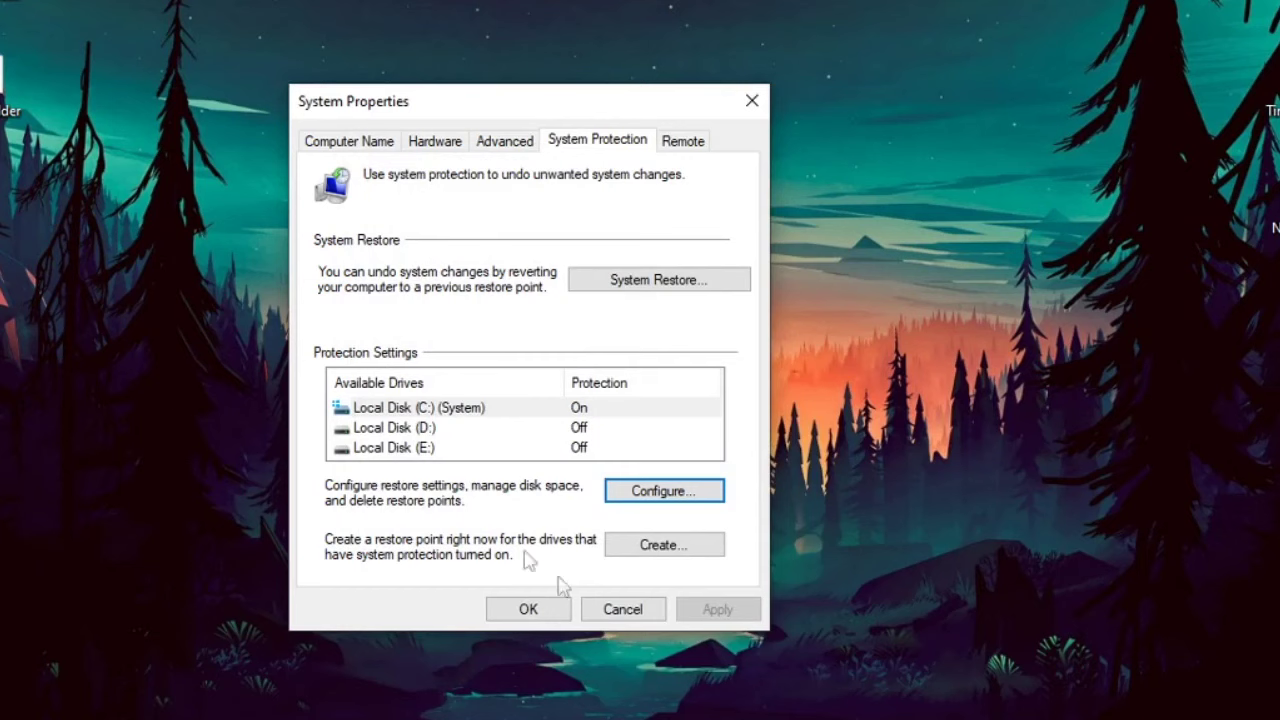
Create a restore point for Local Disk (C:) described as "Fortnite Backup" and close System Properties.
{"action": "left_click", "coordinate": [488, 417]}
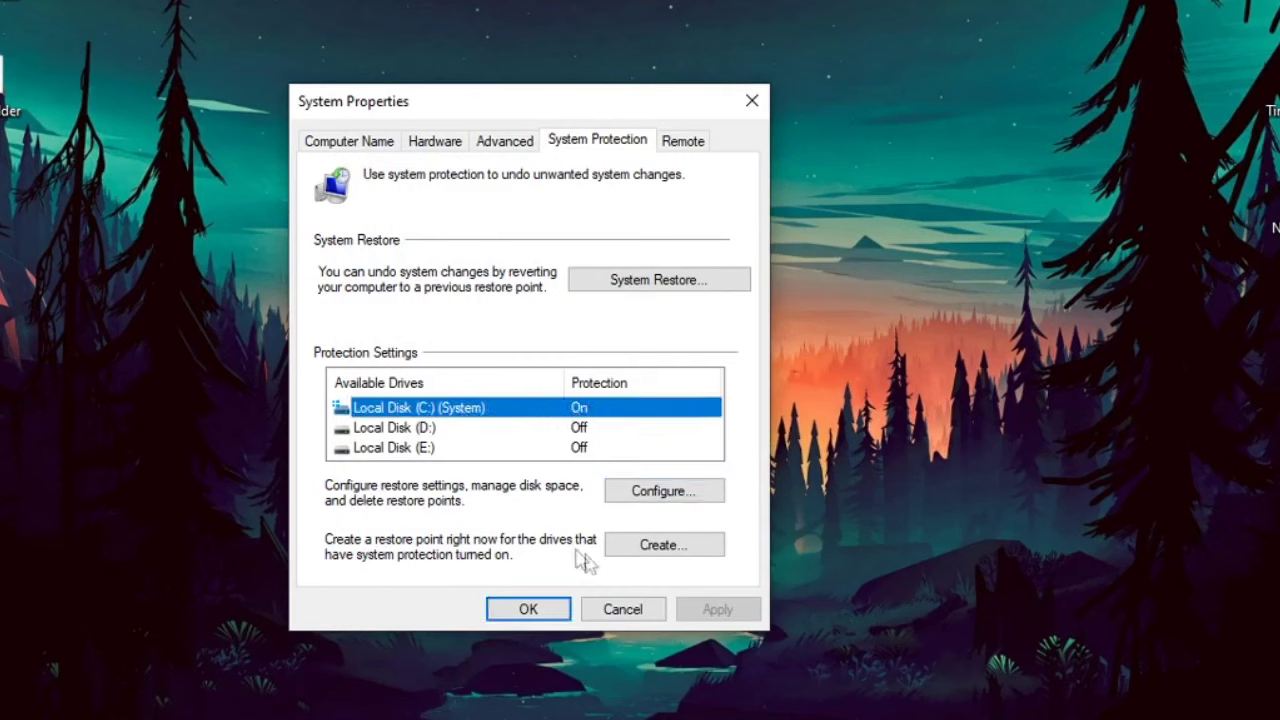
{"action": "left_click", "coordinate": [664, 545]}
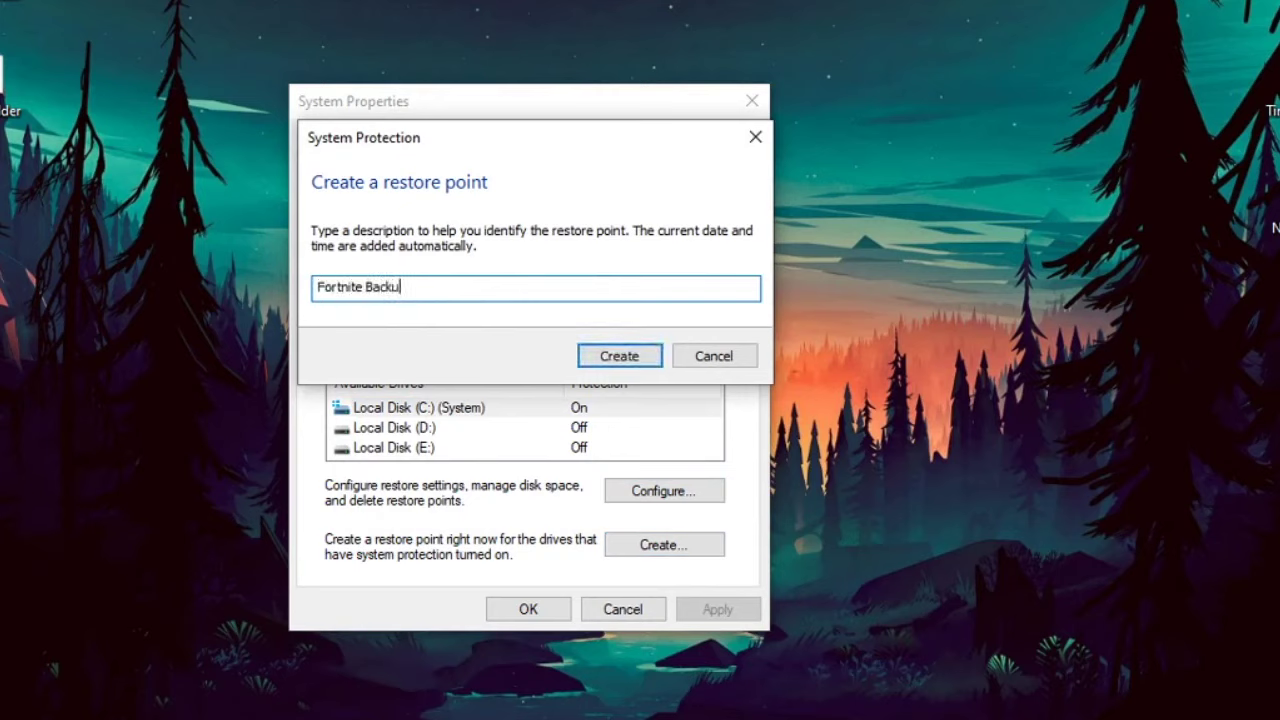
{"action": "left_click", "coordinate": [619, 356]}
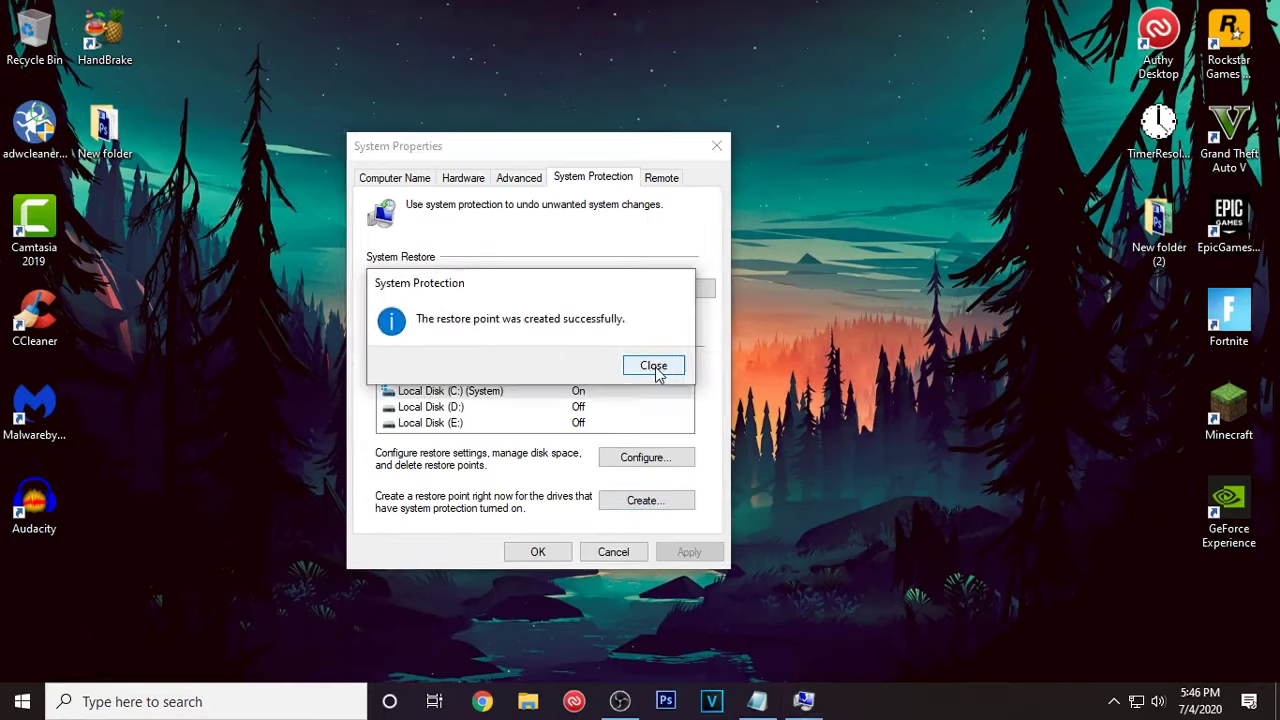
{"action": "left_click", "coordinate": [698, 380]}
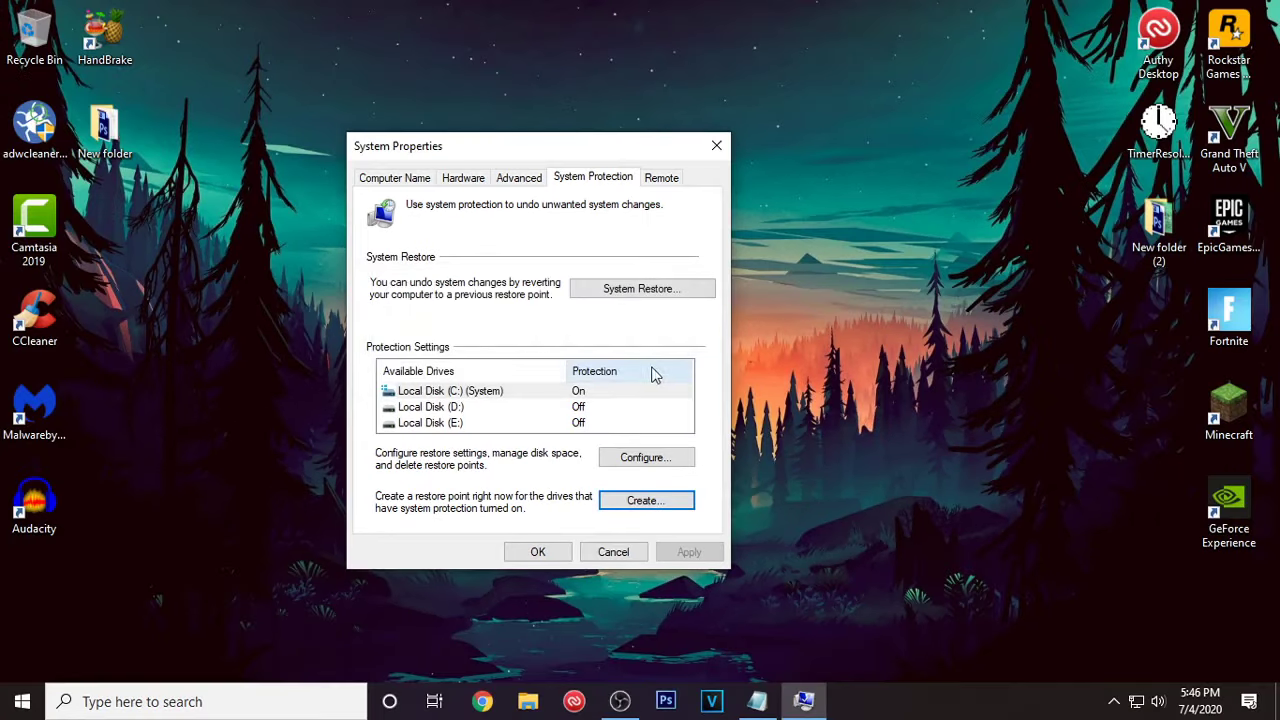
{"action": "left_click", "coordinate": [538, 552]}
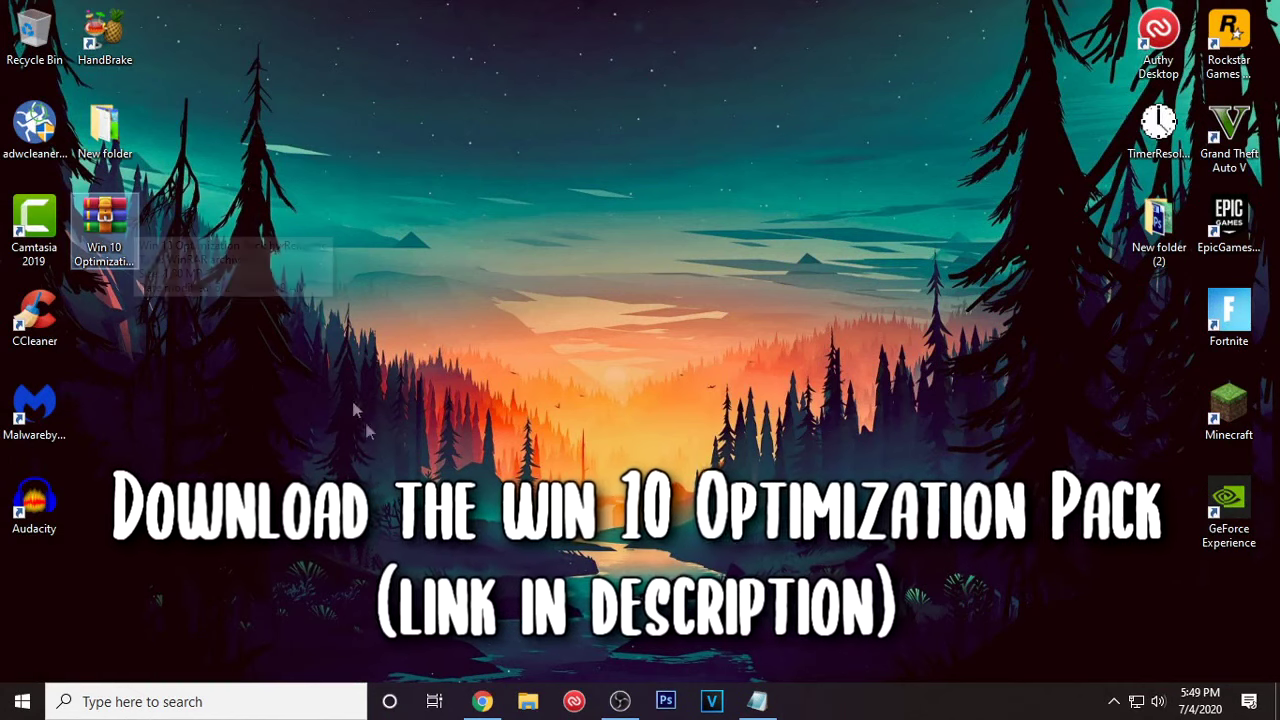
Switch to Chrome to view the optimization pack's download page and its UploadHub file page, and close the browser.
{"action": "left_click", "coordinate": [484, 701]}
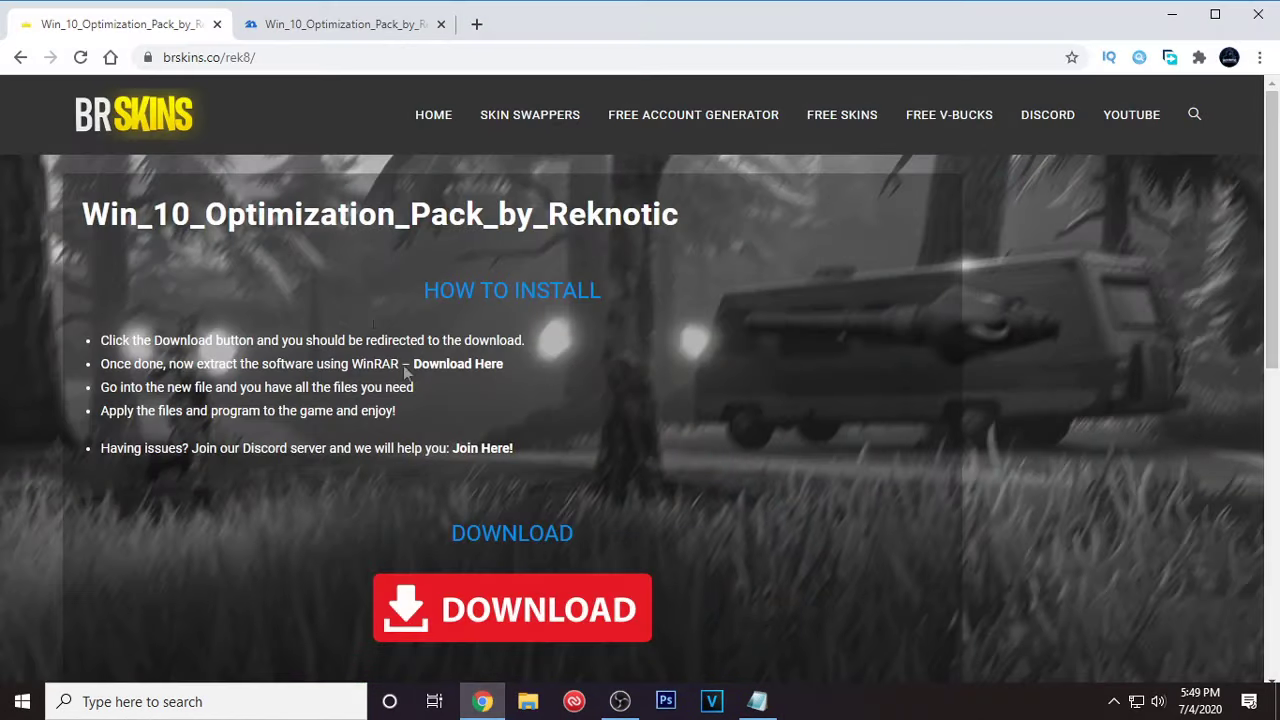
{"action": "scroll", "coordinate": [470, 570], "scroll_direction": "down", "scroll_amount": 1}
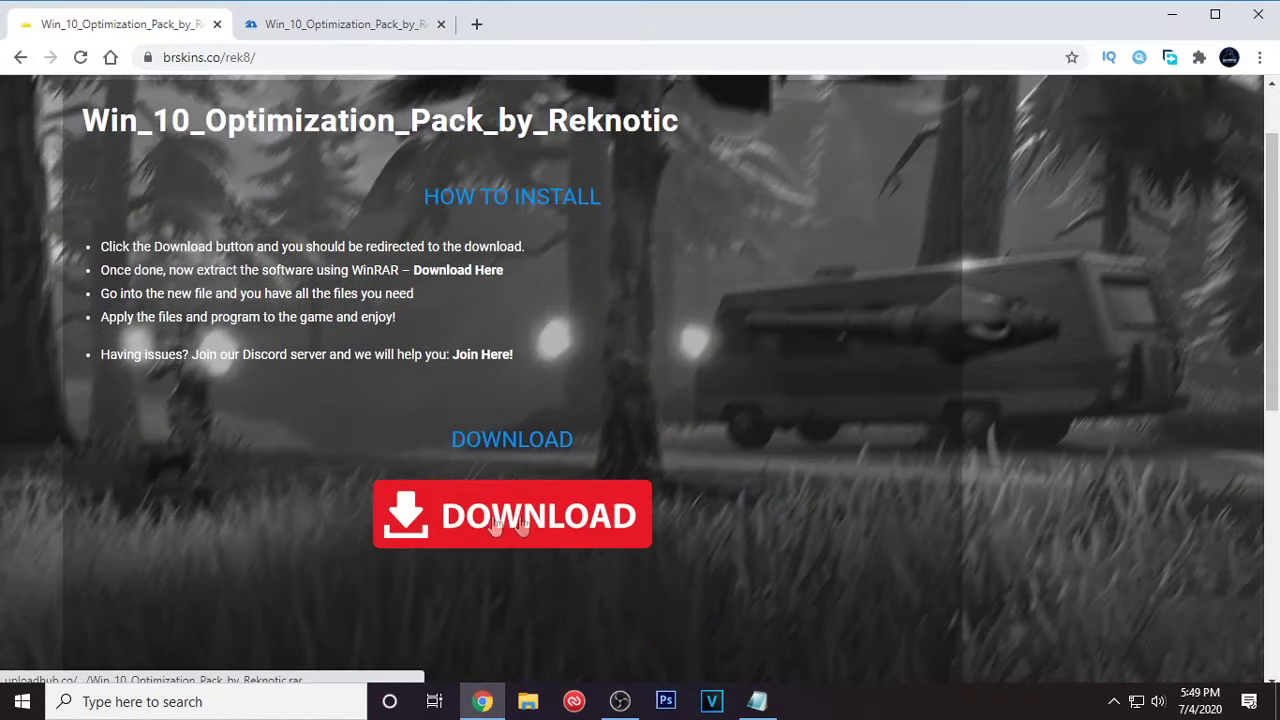
{"action": "left_click", "coordinate": [352, 30]}
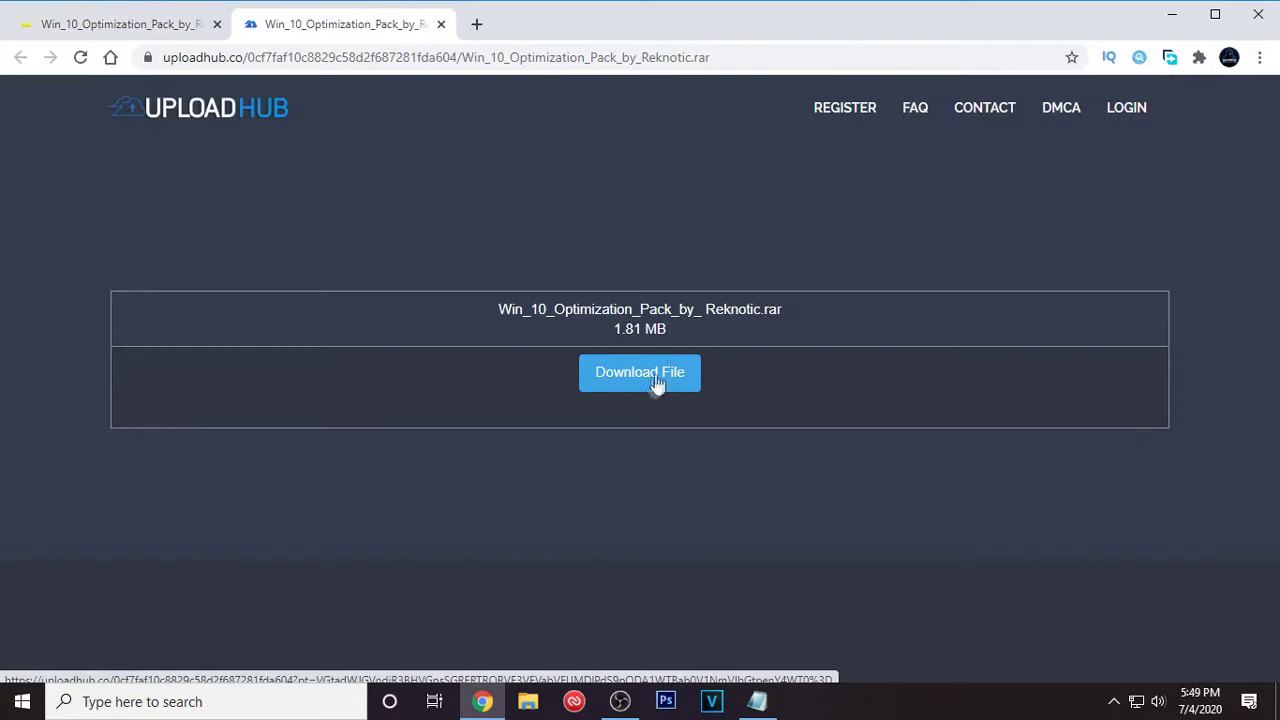
{"action": "left_click", "coordinate": [1258, 14]}
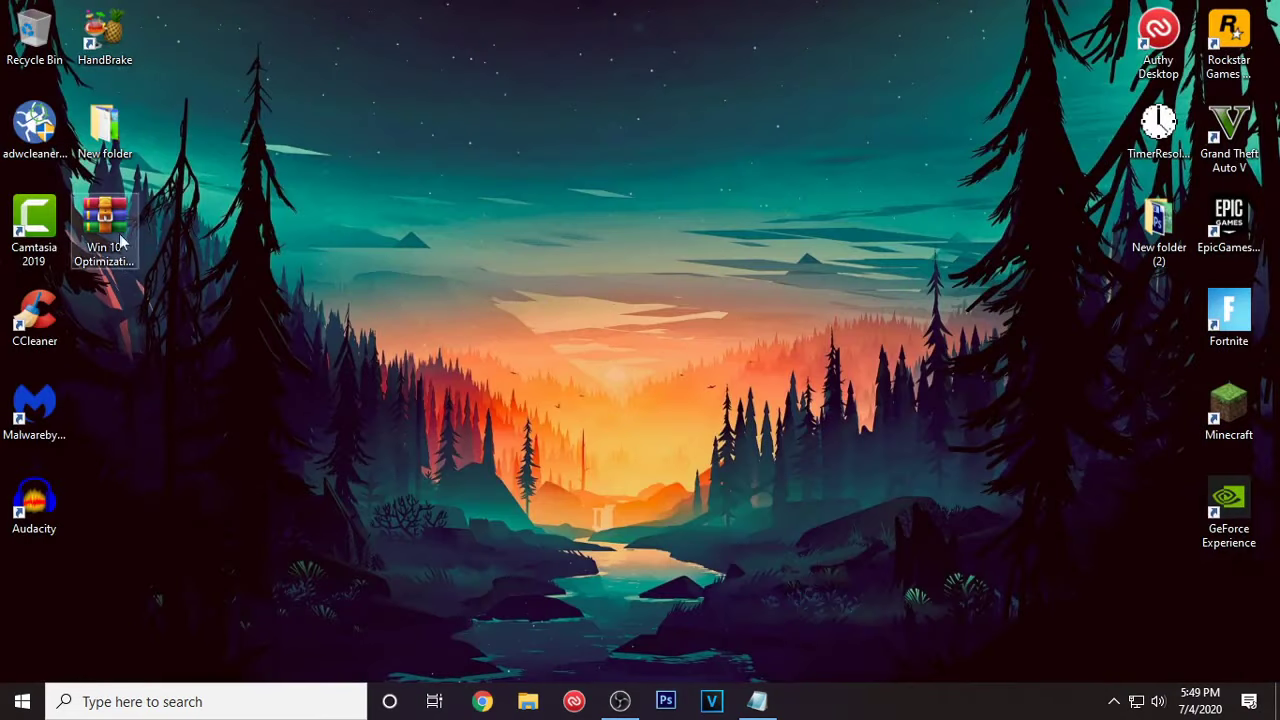
Extract the Win 10 Optimization Pack archive on the desktop into a folder of the same name.
{"action": "left_click_drag", "start_coordinate": [120, 240], "coordinate": [491, 234]}
{"action": "mouse_move", "coordinate": [348, 140]}
{"action": "left_mouse_down"}
{"action": "mouse_move", "coordinate": [595, 388]}
{"action": "mouse_move", "coordinate": [453, 296]}
{"action": "left_mouse_up"}
{"action": "right_click", "coordinate": [472, 252]}
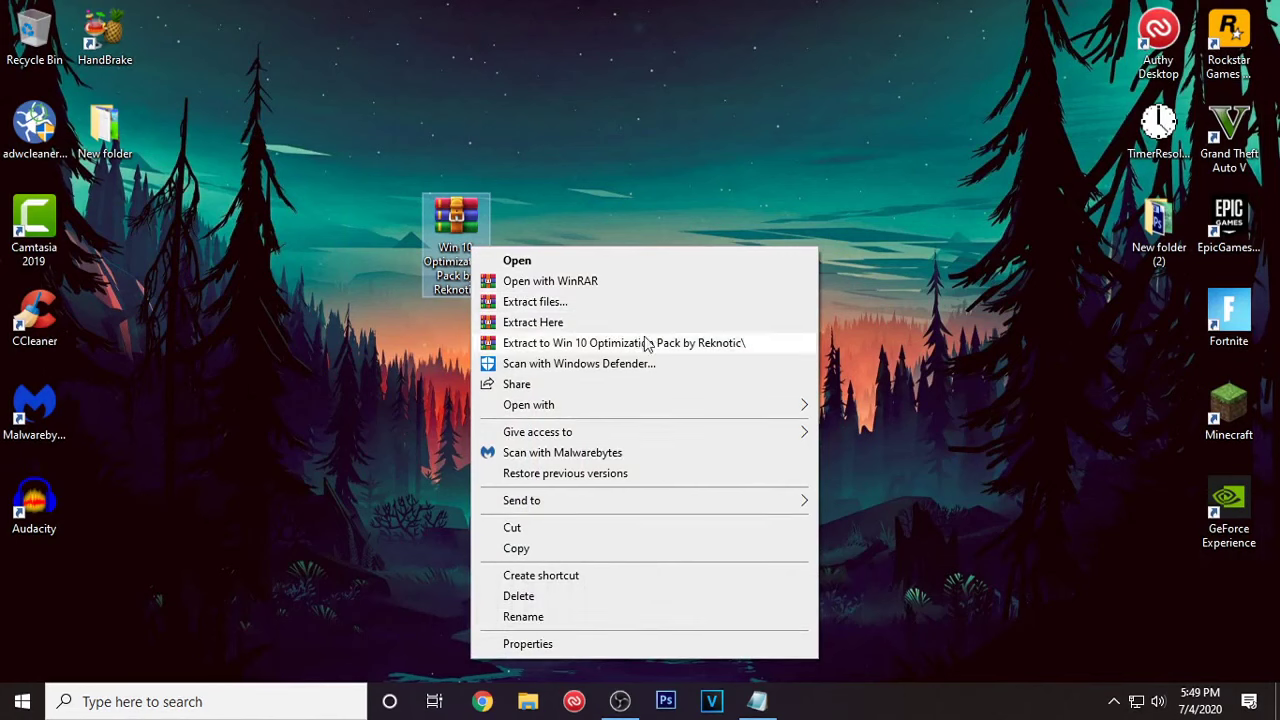
{"action": "left_click", "coordinate": [683, 346]}
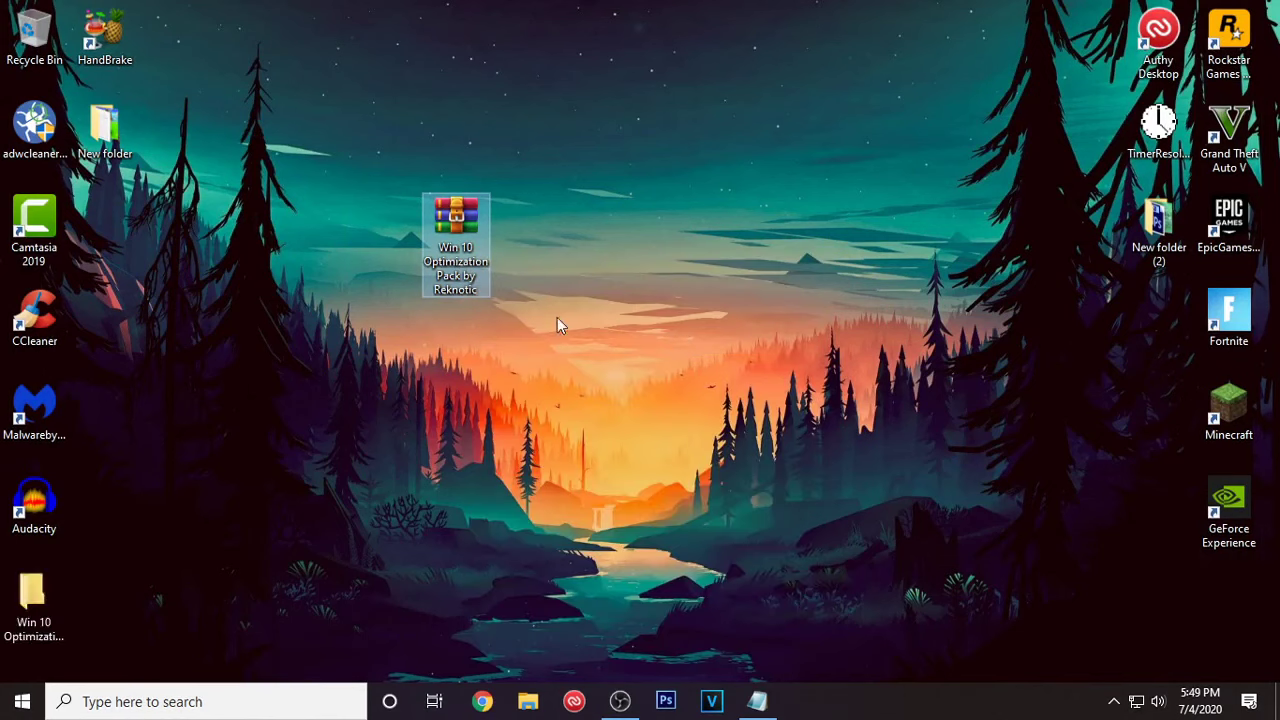
{"action": "left_click_drag", "start_coordinate": [390, 237], "coordinate": [130, 235]}
Move the extracted Win 10 Optimization Pack folder to the middle of the desktop and open its inner folder in a maximized window.
{"action": "left_click_drag", "start_coordinate": [34, 600], "coordinate": [557, 225]}
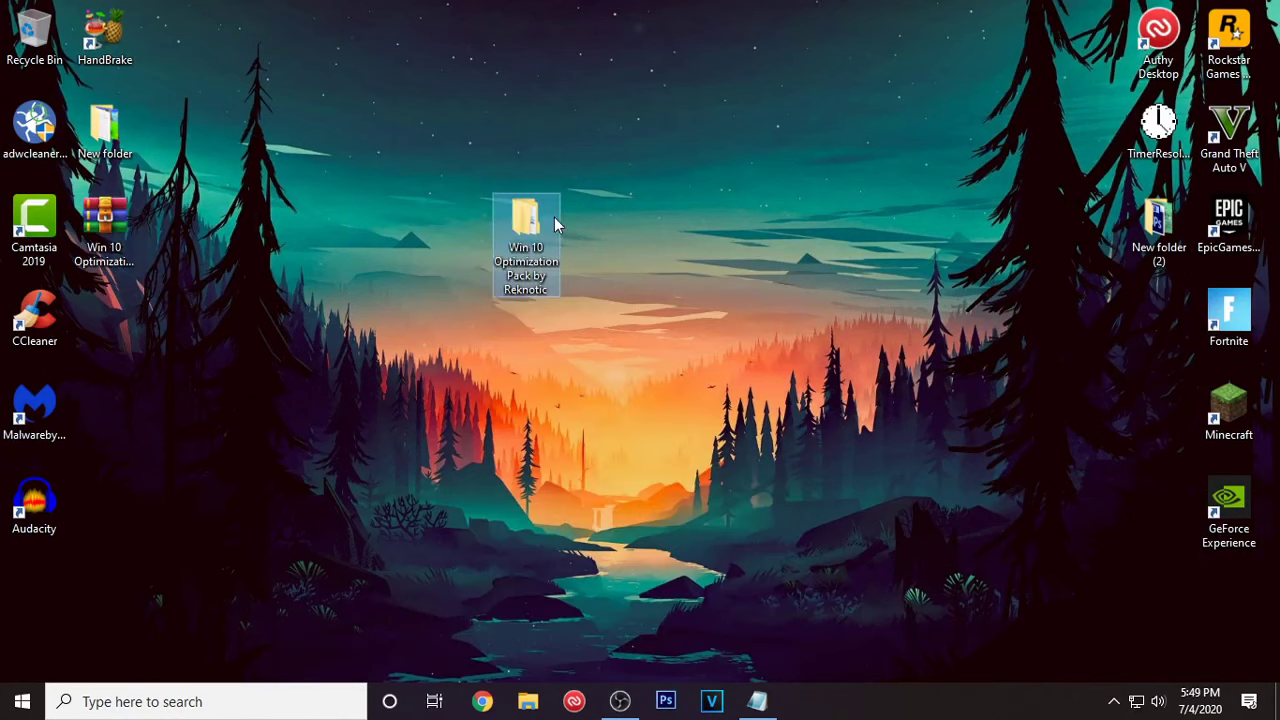
{"action": "right_click", "coordinate": [533, 251]}
{"action": "left_click", "coordinate": [594, 201]}
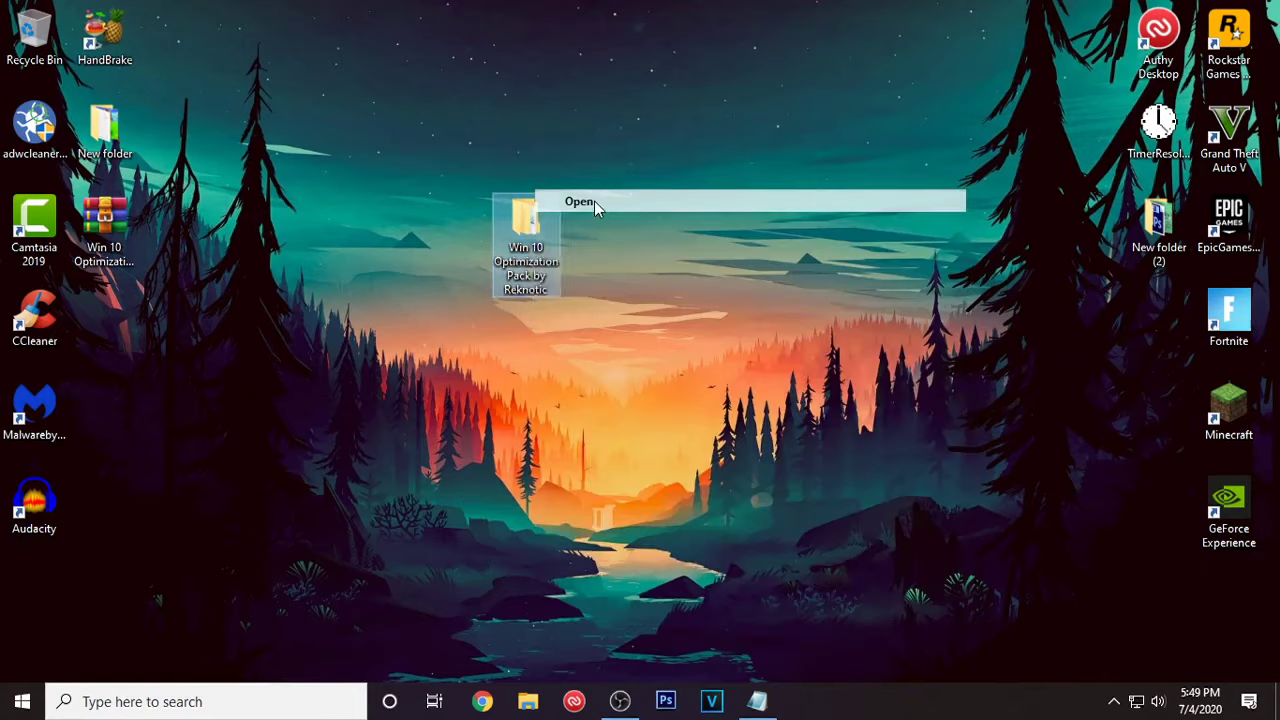
{"action": "double_click", "coordinate": [588, 210]}
{"action": "left_click_drag", "start_coordinate": [643, 100], "coordinate": [594, 8]}
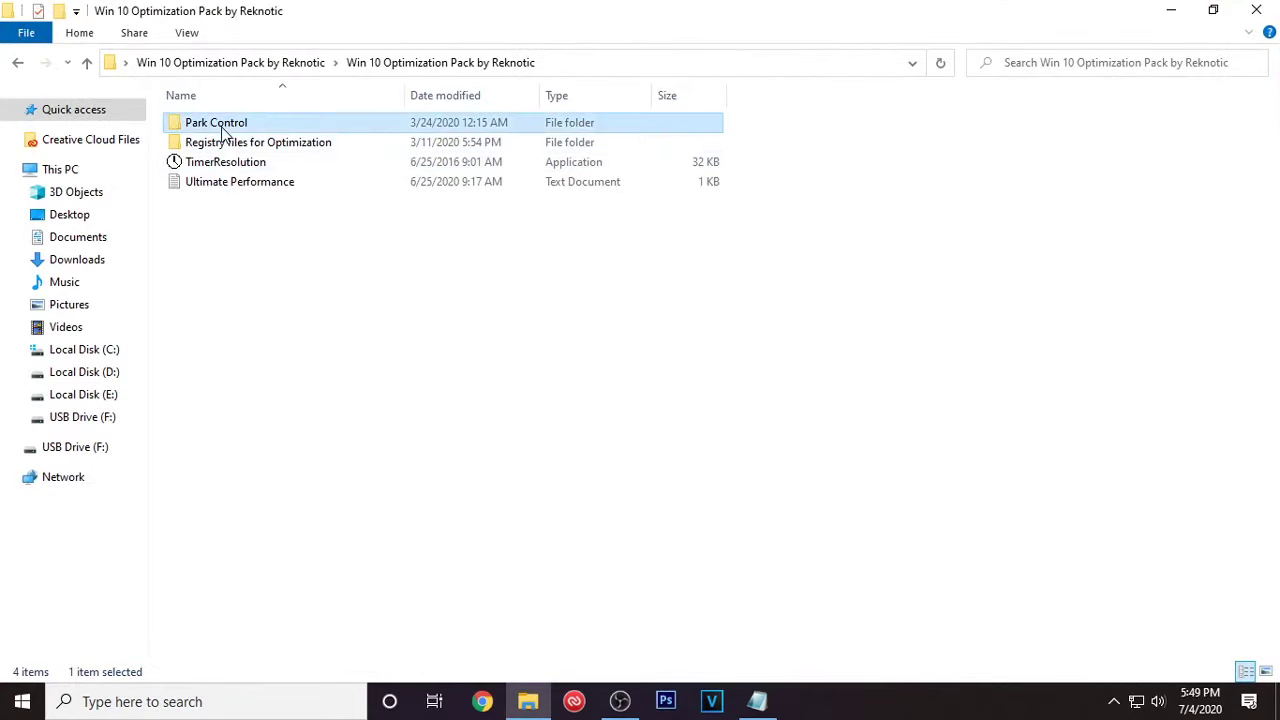
Install ParkControl using parkcontrolsetup 64bit from the Park Control folder, keeping the Start menu shortcuts and Launch ParkControl components.
{"action": "double_click", "coordinate": [220, 124]}
{"action": "left_click", "coordinate": [302, 124]}
{"action": "left_click", "coordinate": [297, 143]}
{"action": "left_click", "coordinate": [288, 128]}
{"action": "left_click", "coordinate": [294, 143]}
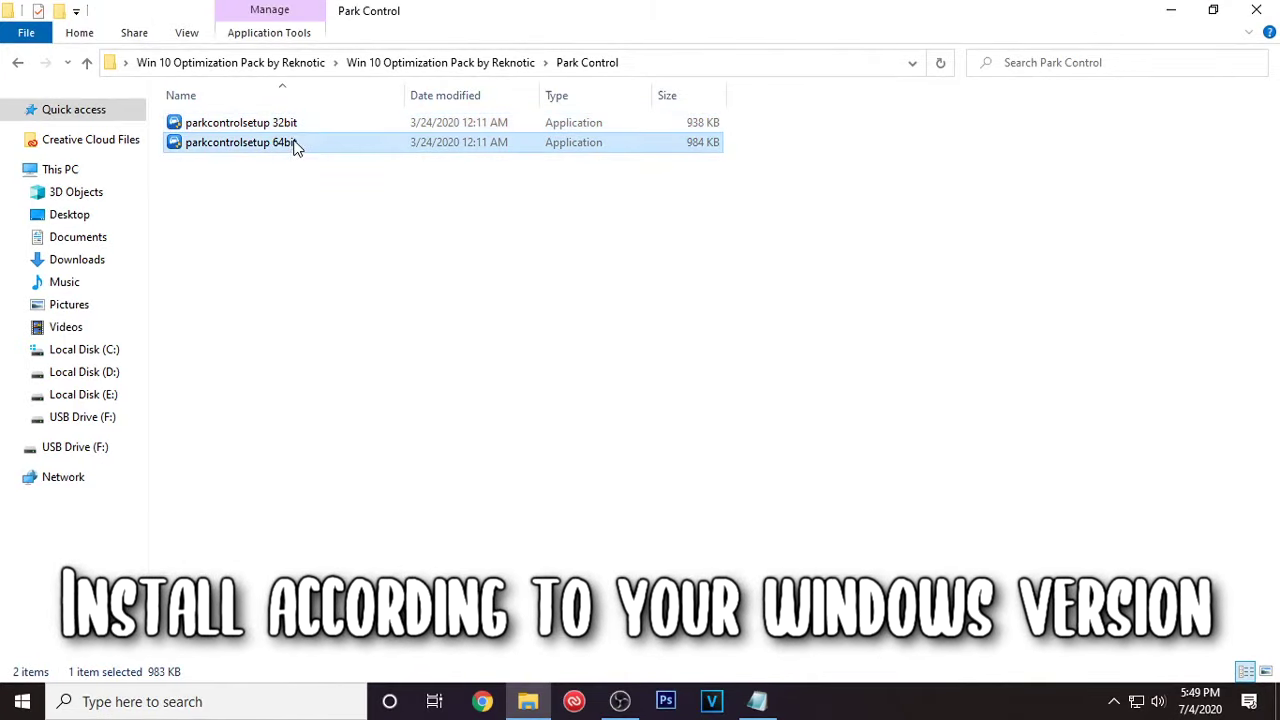
{"action": "right_click", "coordinate": [294, 143]}
{"action": "left_click", "coordinate": [358, 176]}
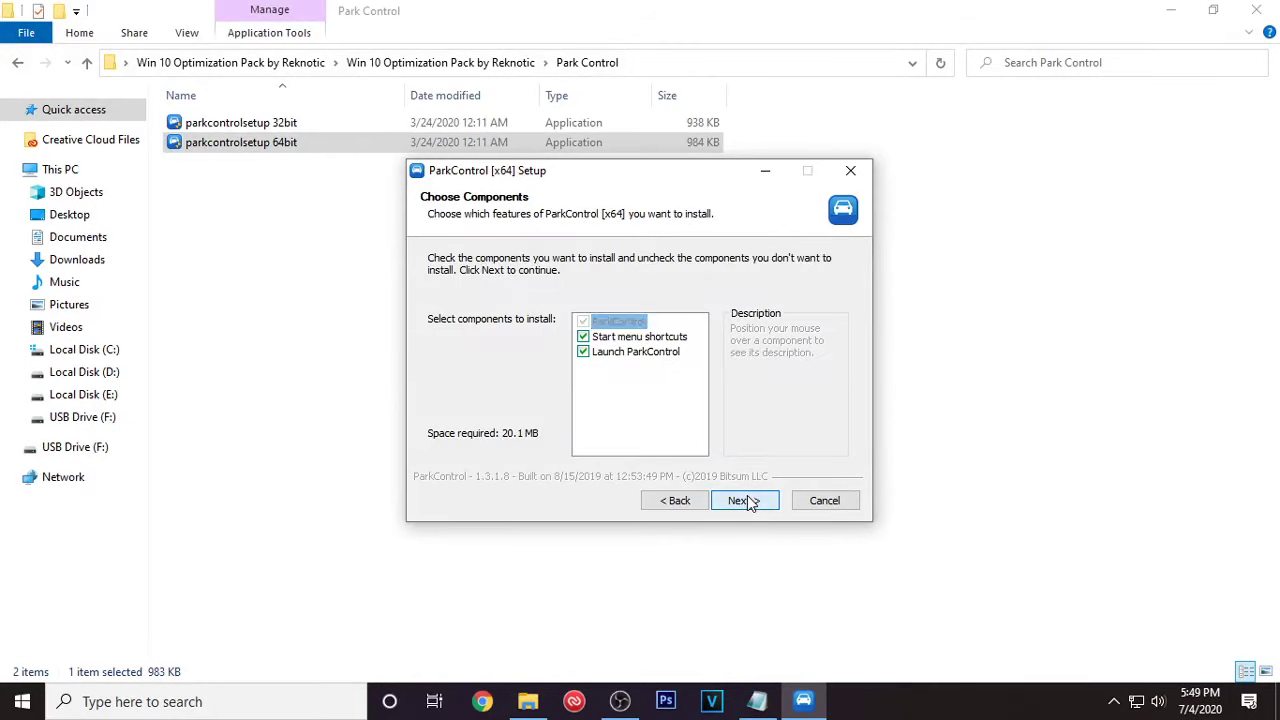
{"action": "left_click", "coordinate": [744, 500]}
{"action": "left_click", "coordinate": [744, 500]}
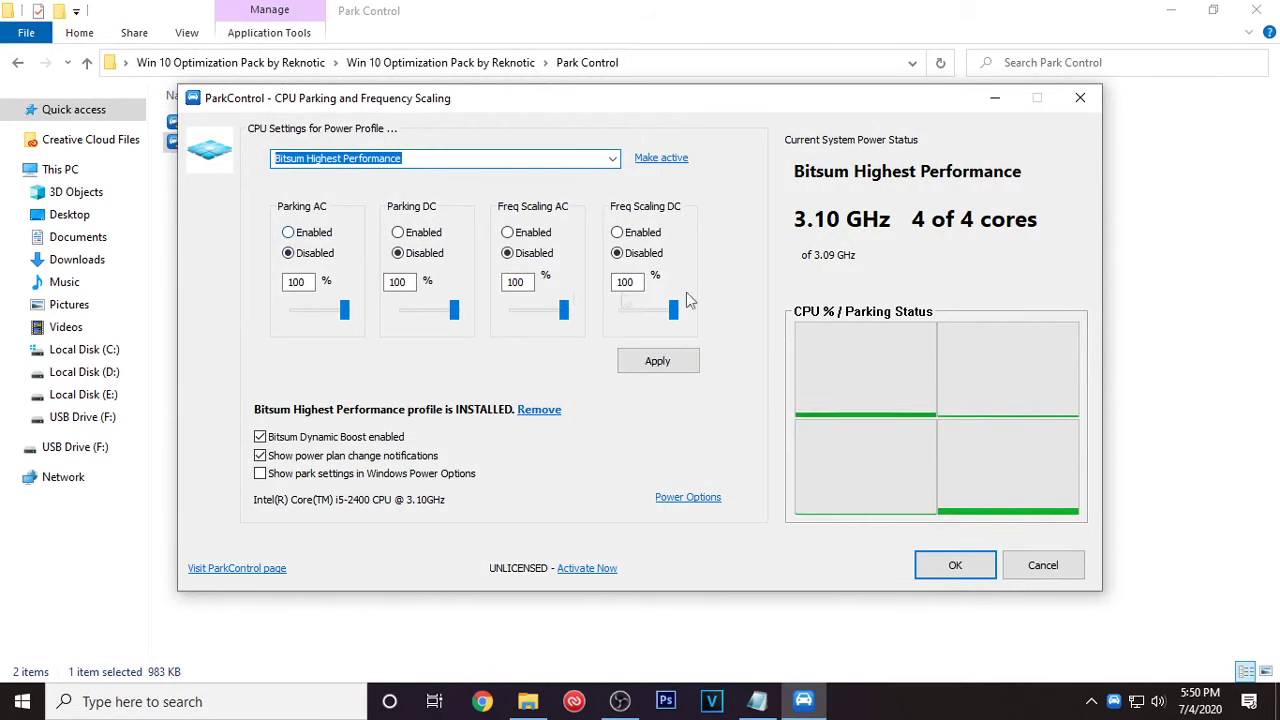
Enable AC and DC parking and frequency scaling at 100% for the Bitsum Highest Performance profile, apply the settings and close ParkControl.
{"action": "left_click", "coordinate": [618, 232]}
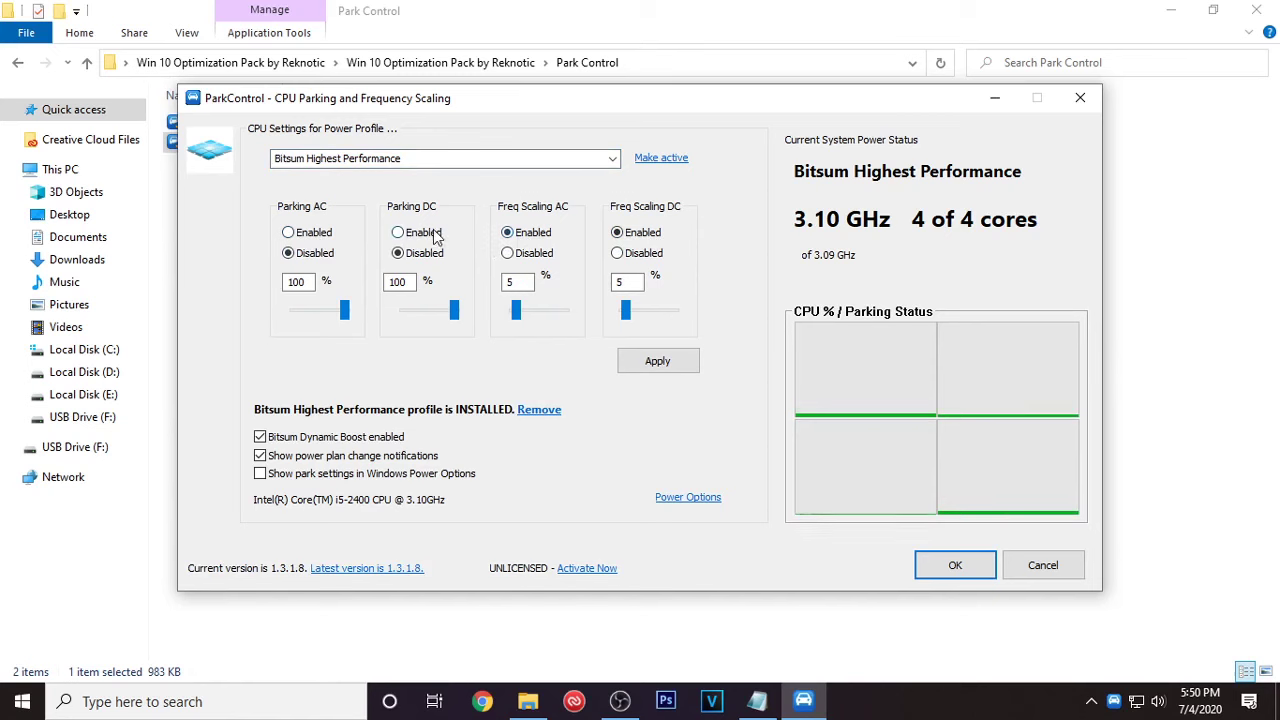
{"action": "left_click_drag", "start_coordinate": [318, 311], "coordinate": [345, 310]}
{"action": "left_click_drag", "start_coordinate": [429, 310], "coordinate": [674, 310]}
{"action": "left_click", "coordinate": [662, 361]}
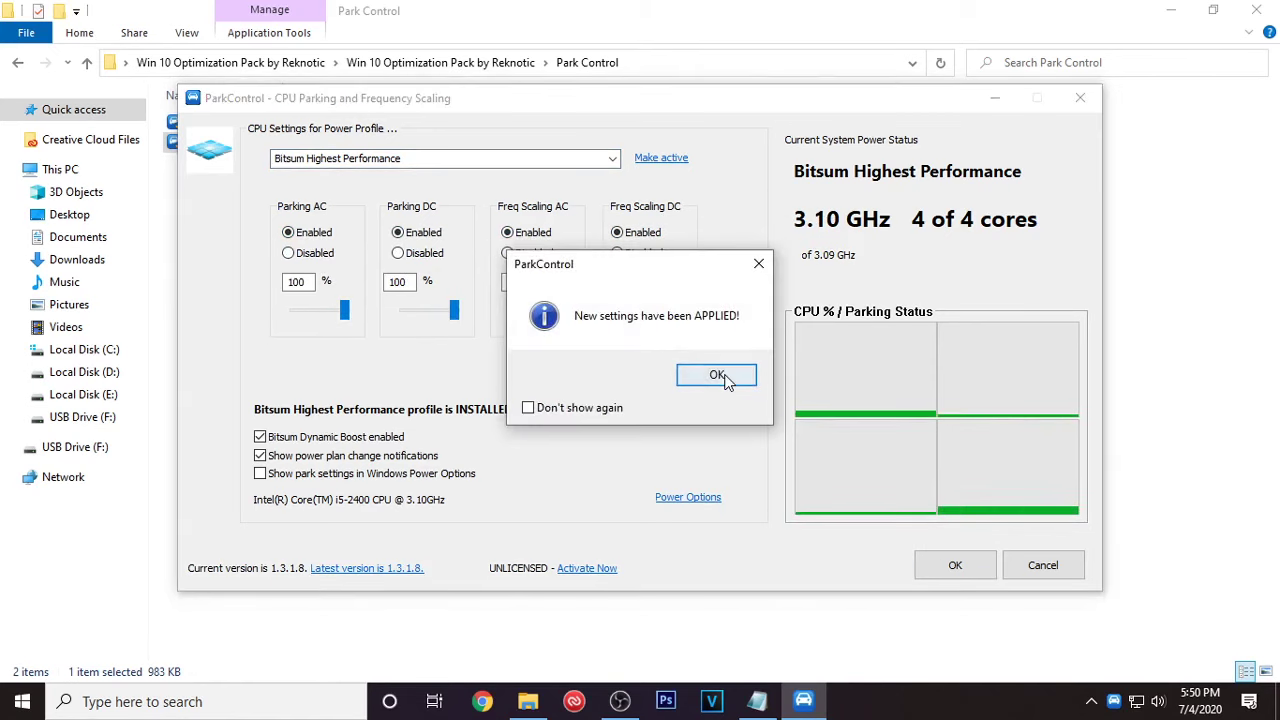
{"action": "left_click", "coordinate": [731, 374]}
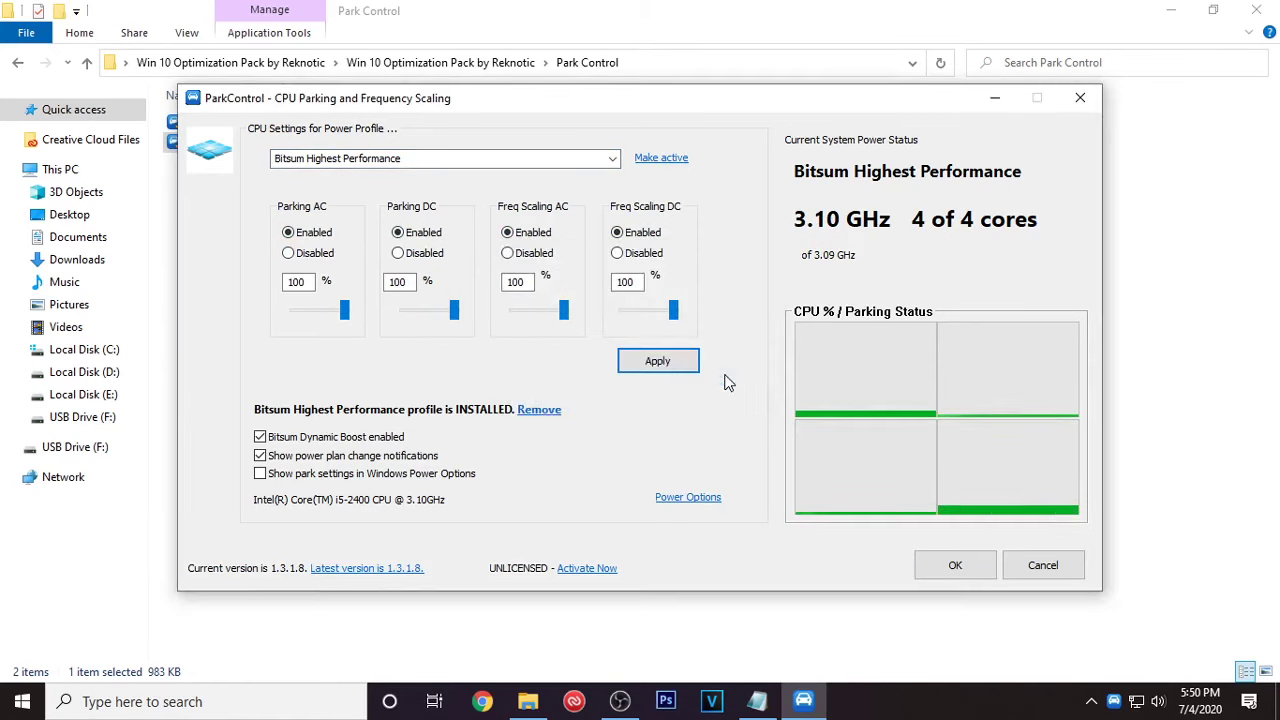
{"action": "left_click", "coordinate": [945, 570]}
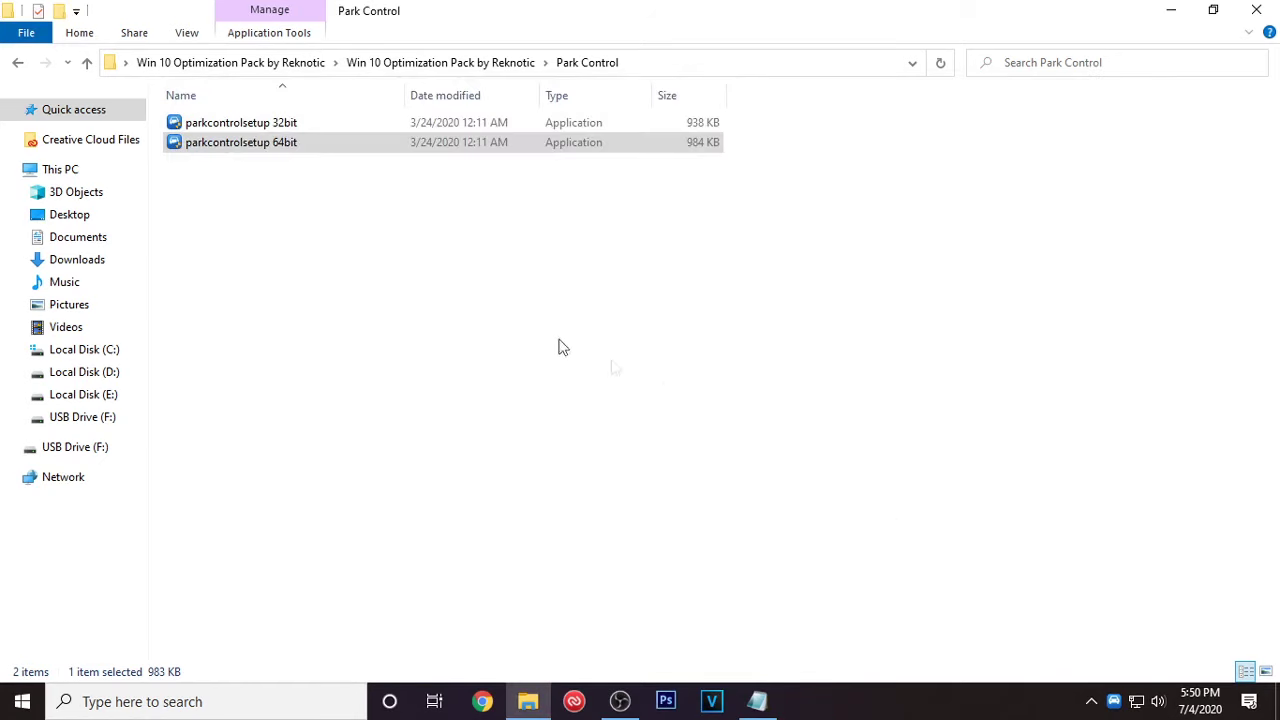
Examine the optimization files in the Registry files for Optimization folder and the files in its Default Registry files for reverting subfolder.
{"action": "left_click", "coordinate": [18, 63]}
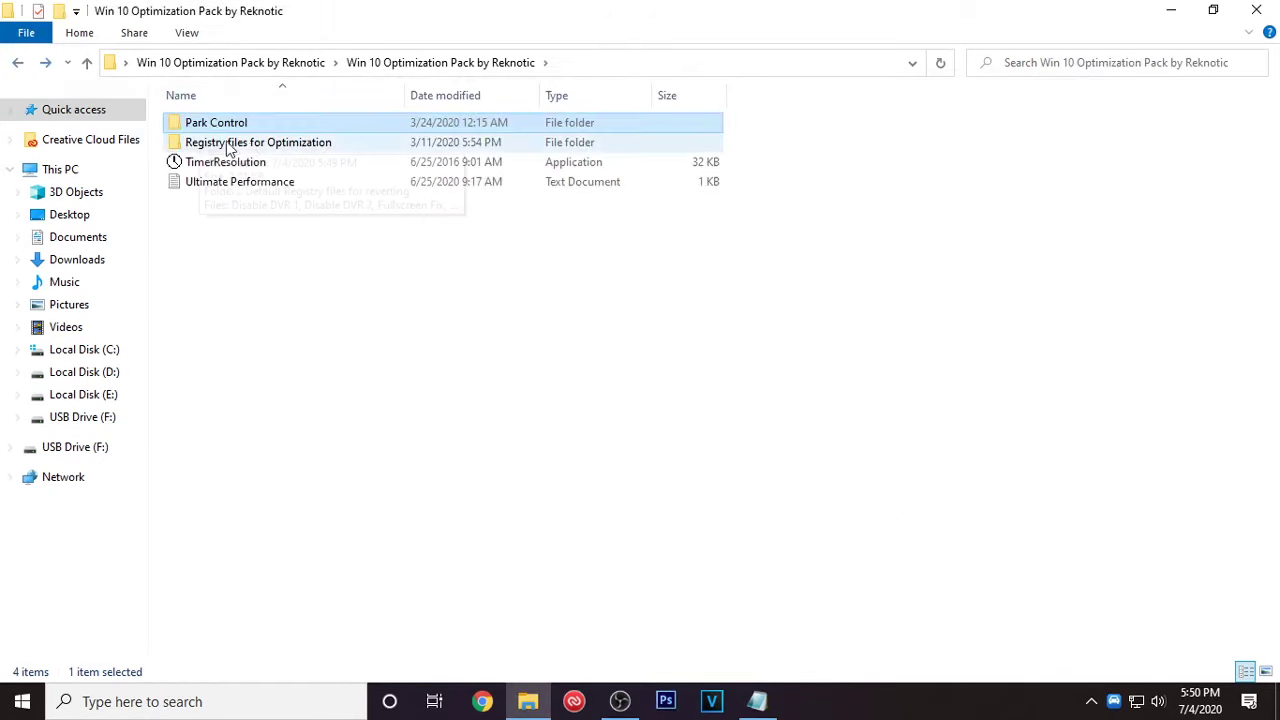
{"action": "double_click", "coordinate": [297, 149]}
{"action": "left_click_drag", "start_coordinate": [424, 292], "coordinate": [285, 143]}
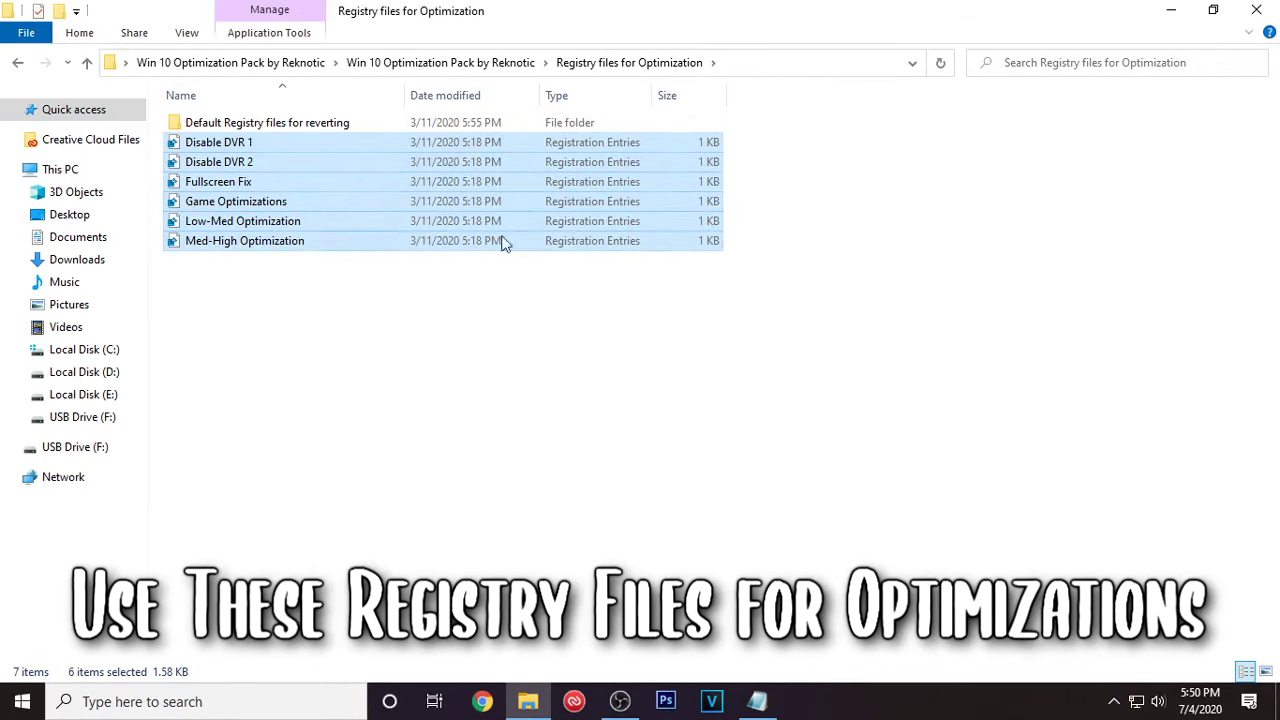
{"action": "left_click", "coordinate": [329, 123]}
{"action": "double_click", "coordinate": [329, 123]}
{"action": "left_click_drag", "start_coordinate": [676, 320], "coordinate": [385, 120]}
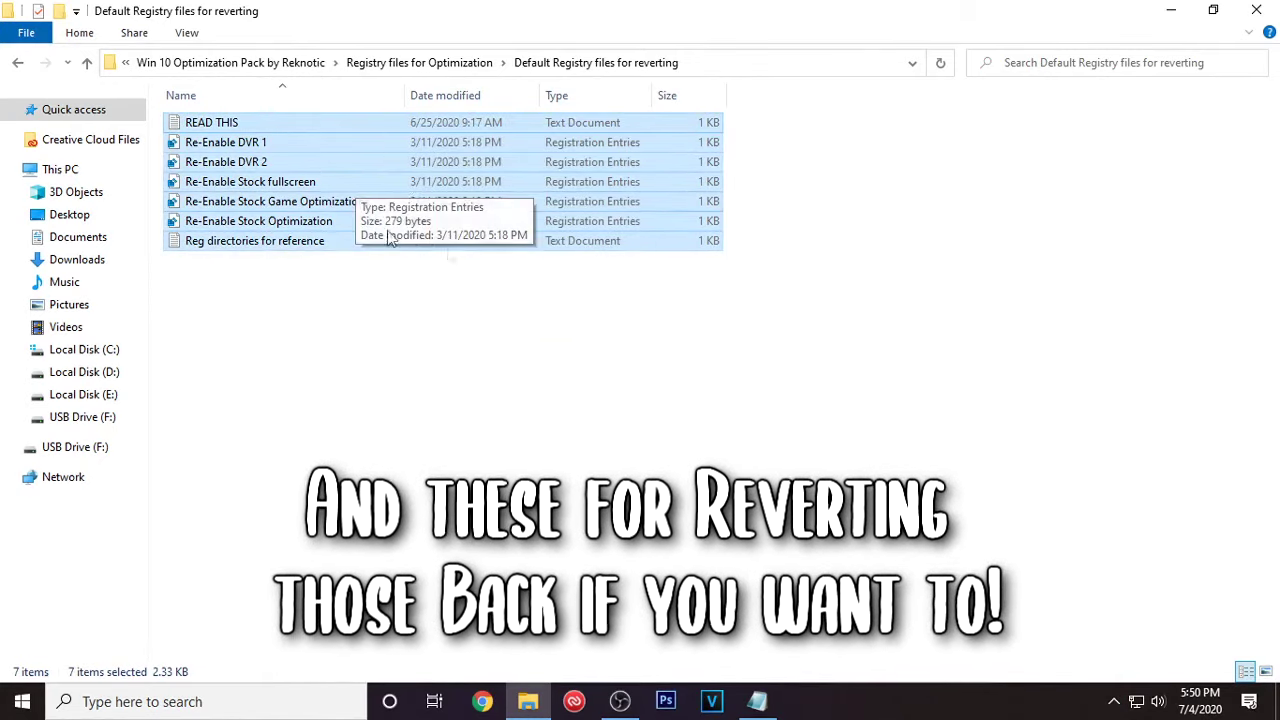
Return to the Registry files for Optimization folder and merge the Disable DVR 1 file into the registry.
{"action": "left_click", "coordinate": [17, 67]}
{"action": "right_click", "coordinate": [250, 145]}
{"action": "left_click", "coordinate": [290, 160]}
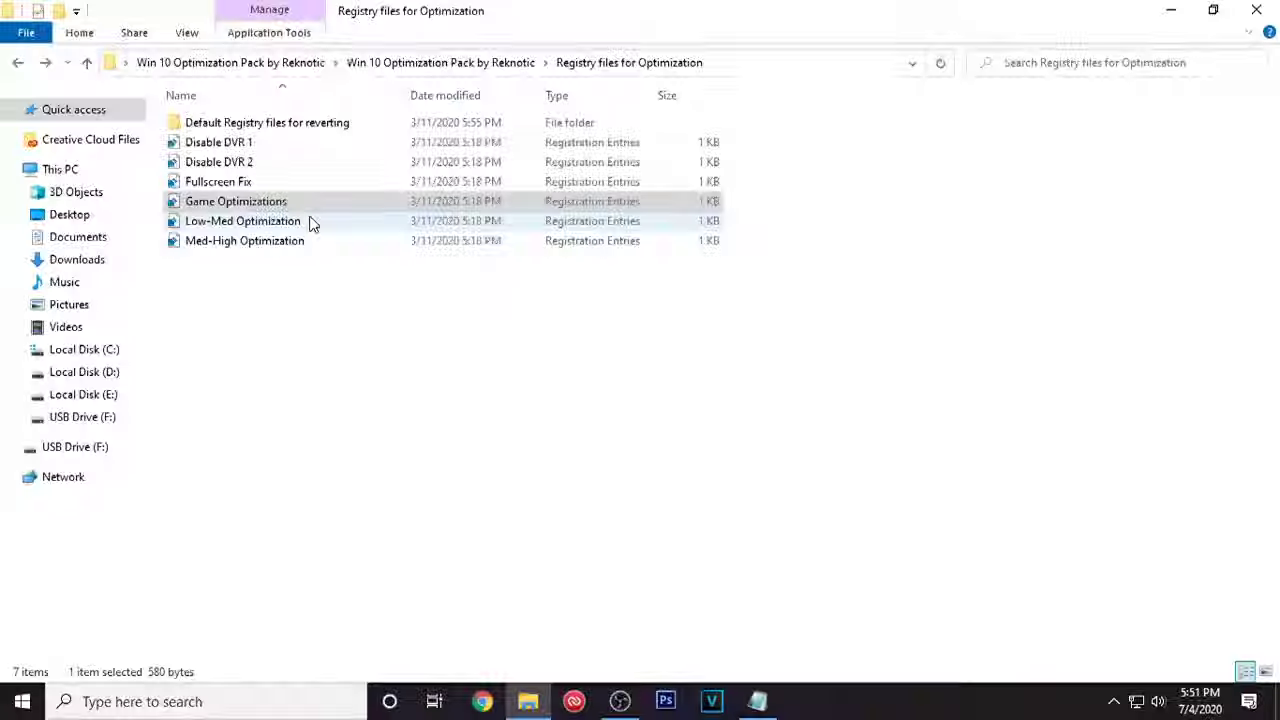
Choose Low-Med Optimization over Med-High Optimization and merge that file into the registry.
{"action": "left_click", "coordinate": [313, 224]}
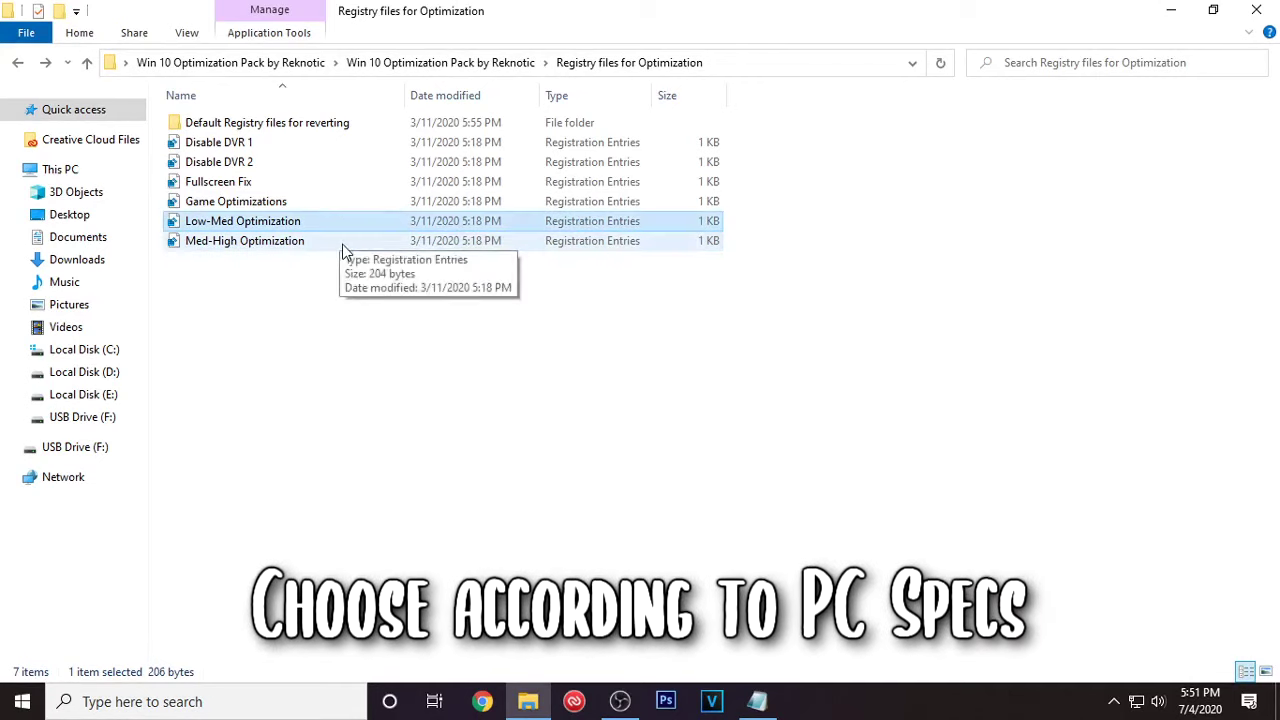
{"action": "left_click", "coordinate": [342, 244]}
{"action": "left_click", "coordinate": [339, 224]}
{"action": "right_click", "coordinate": [305, 229]}
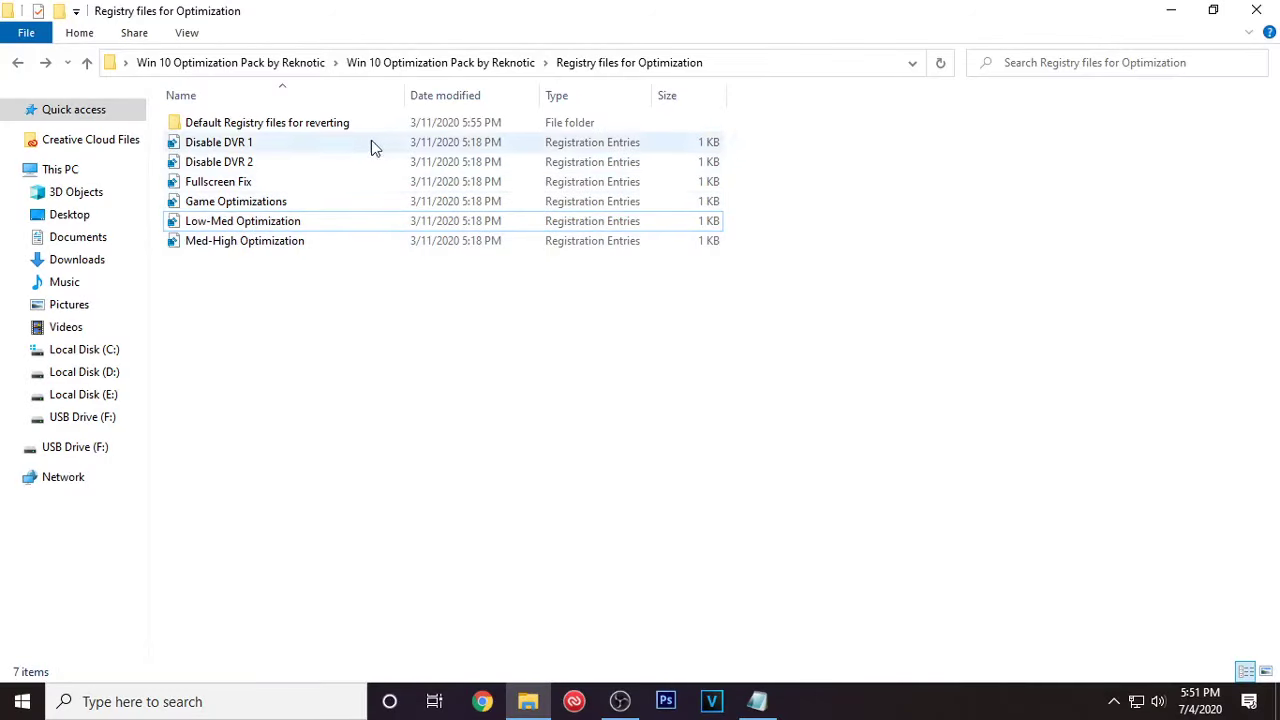
Look into the Default Registry files for reverting folder and return to the Win 10 Optimization Pack by Reknotic folder.
{"action": "double_click", "coordinate": [358, 124]}
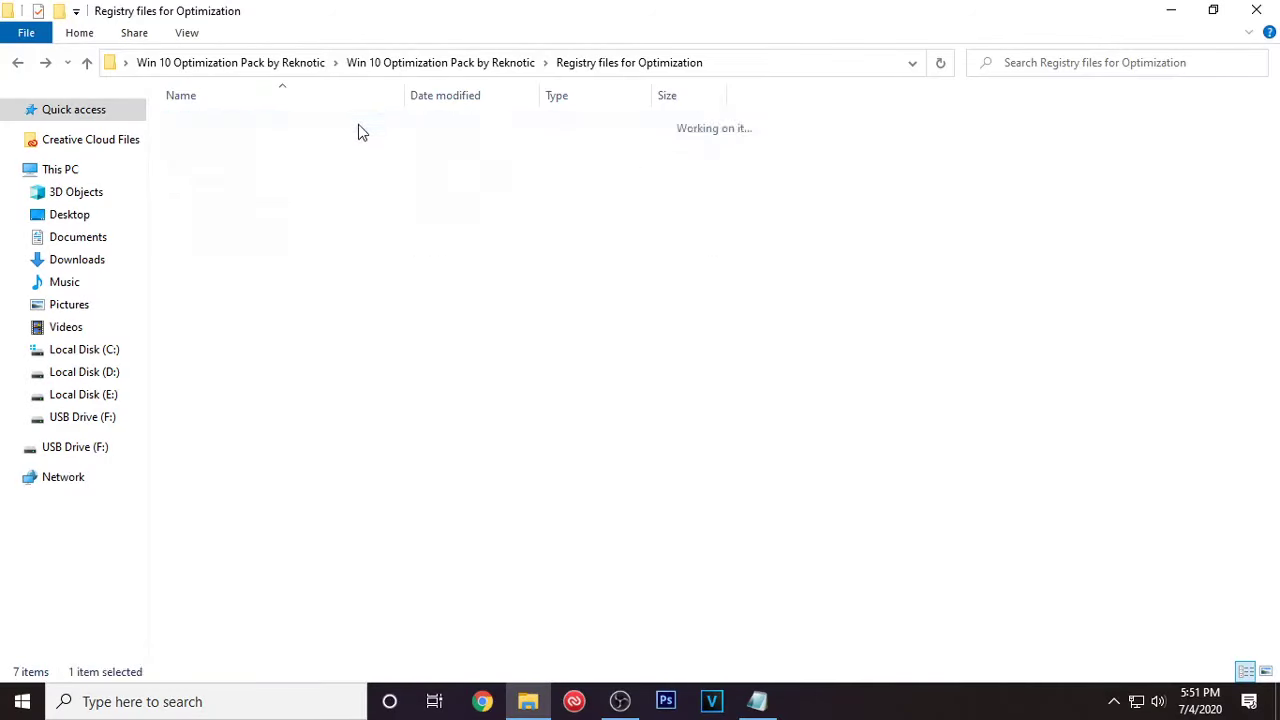
{"action": "left_click", "coordinate": [18, 63]}
{"action": "left_click", "coordinate": [18, 63]}
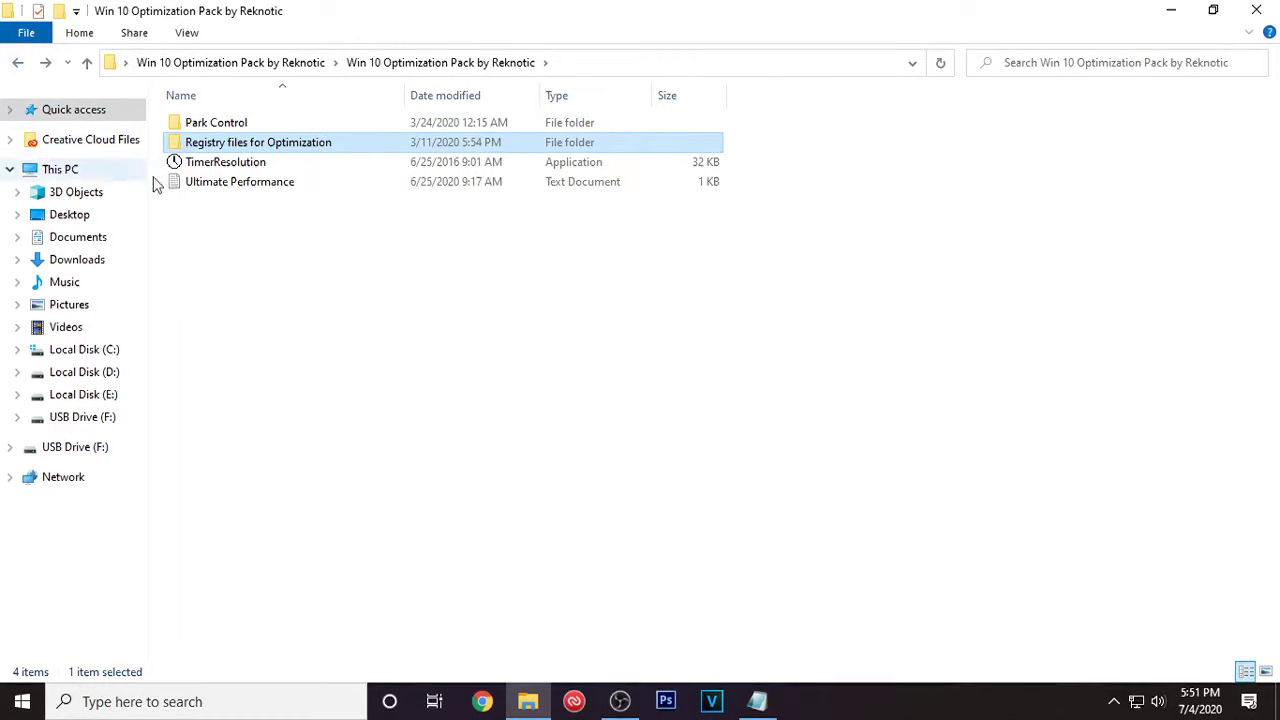
Copy the powercfg -duplicatescheme command from the Ultimate Performance text document and close the document.
{"action": "left_click", "coordinate": [188, 185]}
{"action": "double_click", "coordinate": [326, 193]}
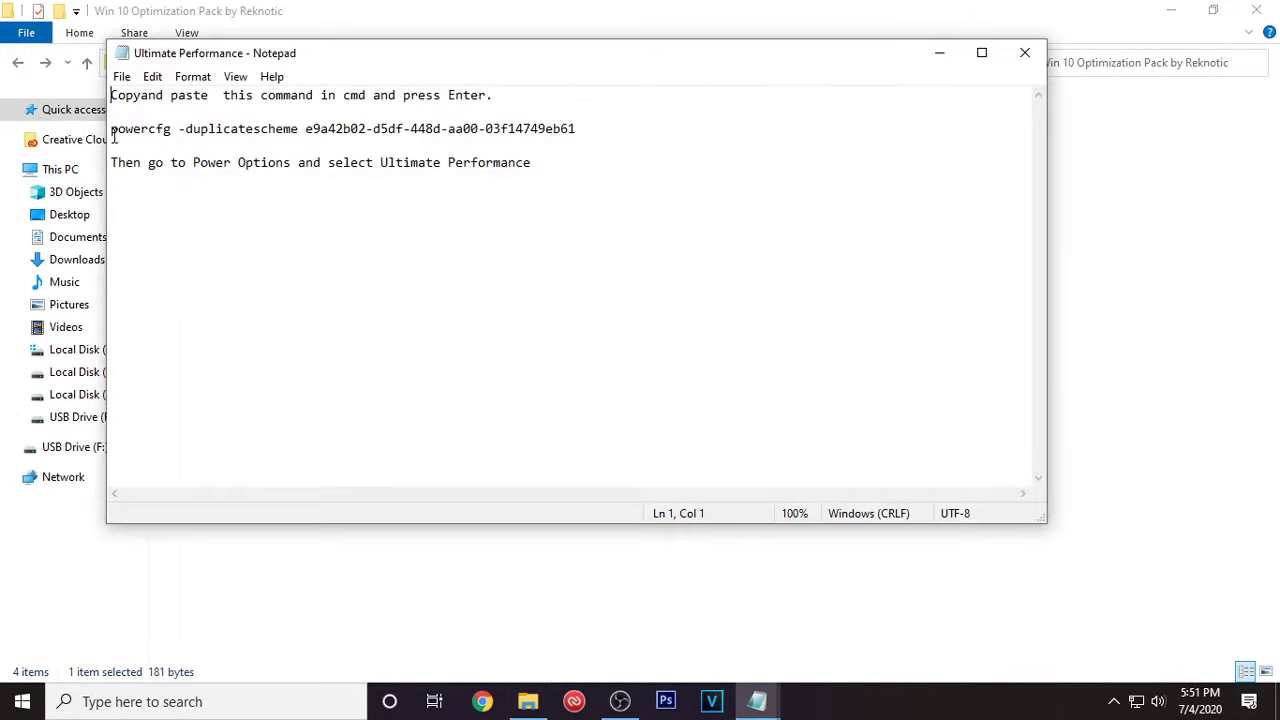
{"action": "left_click_drag", "start_coordinate": [243, 136], "coordinate": [622, 135]}
{"action": "right_click", "coordinate": [565, 129]}
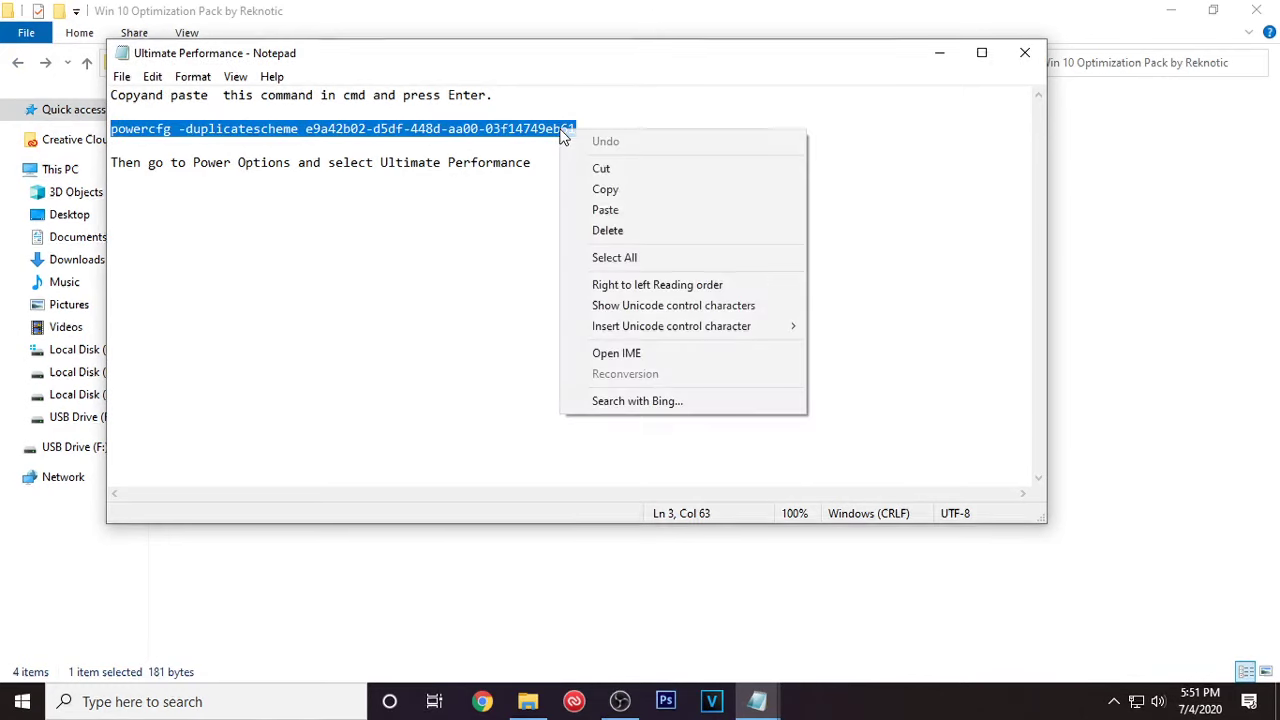
{"action": "left_click", "coordinate": [683, 190]}
{"action": "left_click", "coordinate": [1025, 52]}
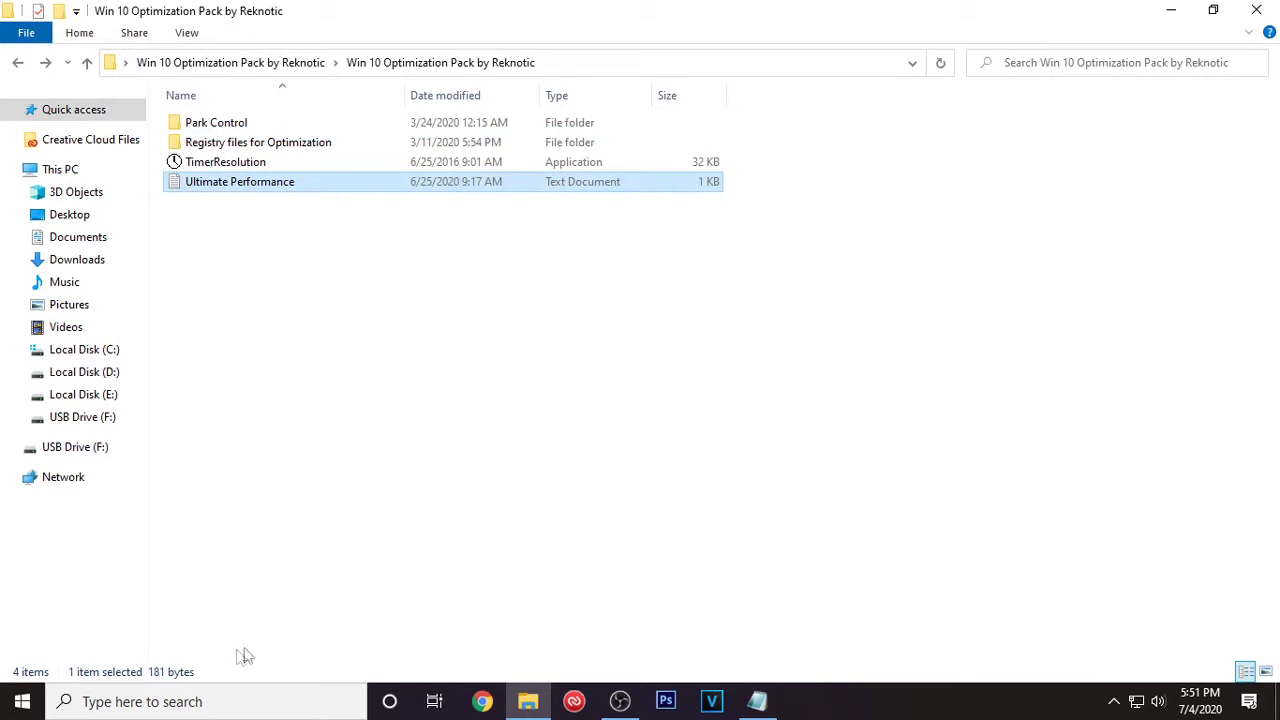
Run powercfg -duplicatescheme e9a42b02-d5df-448d-aa00-03f14749eb61 in Command Prompt as administrator, check the resulting scheme name and close the window.
{"action": "left_click", "coordinate": [335, 700]}
{"action": "type", "text": "cmd"}
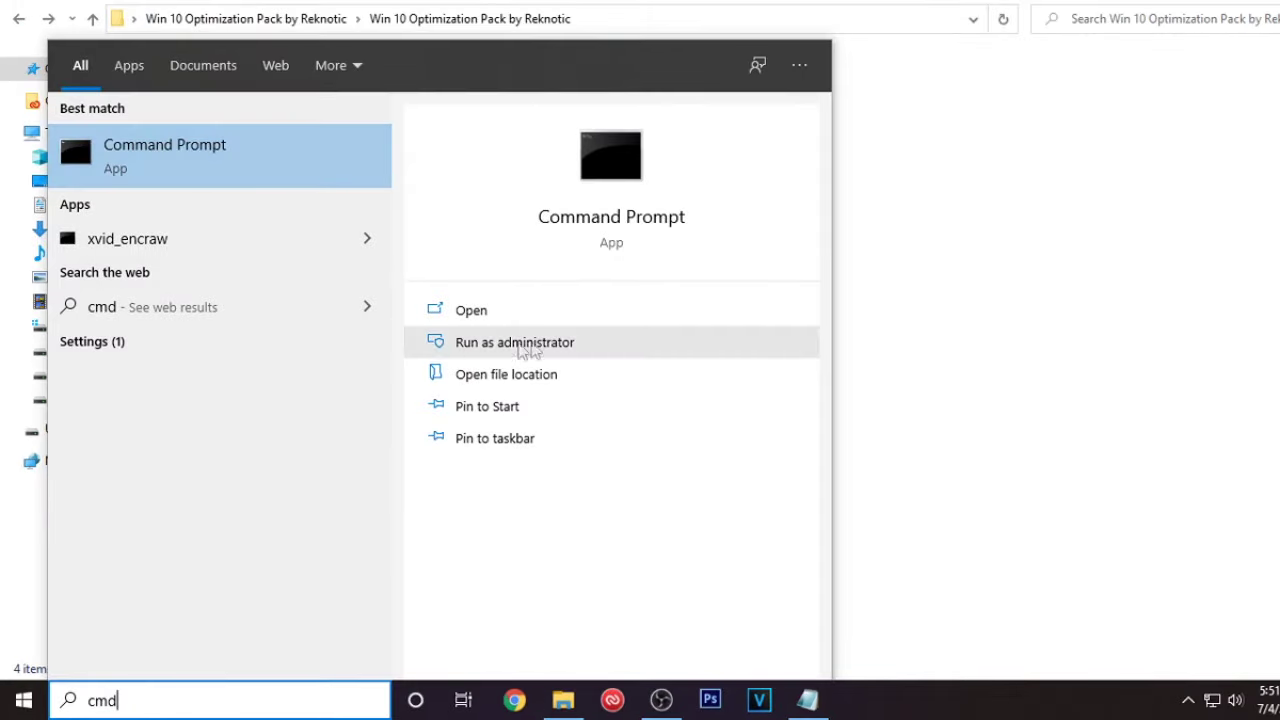
{"action": "left_click", "coordinate": [614, 345]}
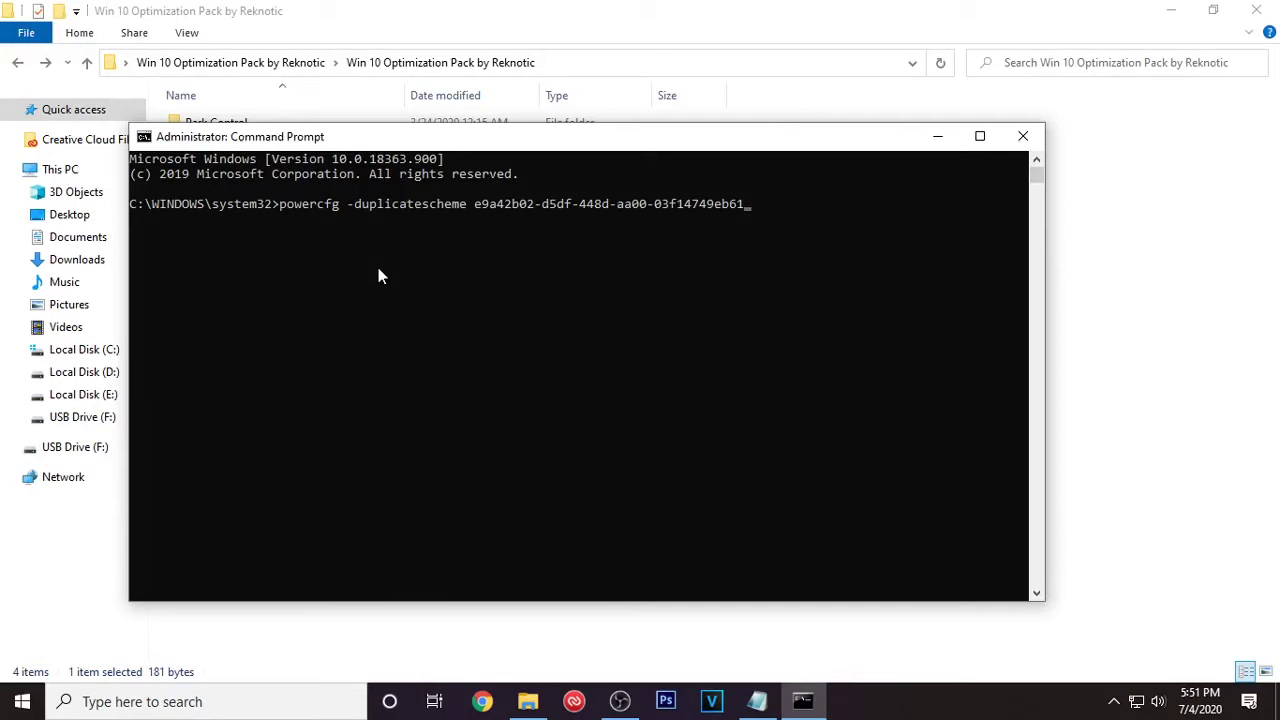
{"action": "key", "text": "Return"}
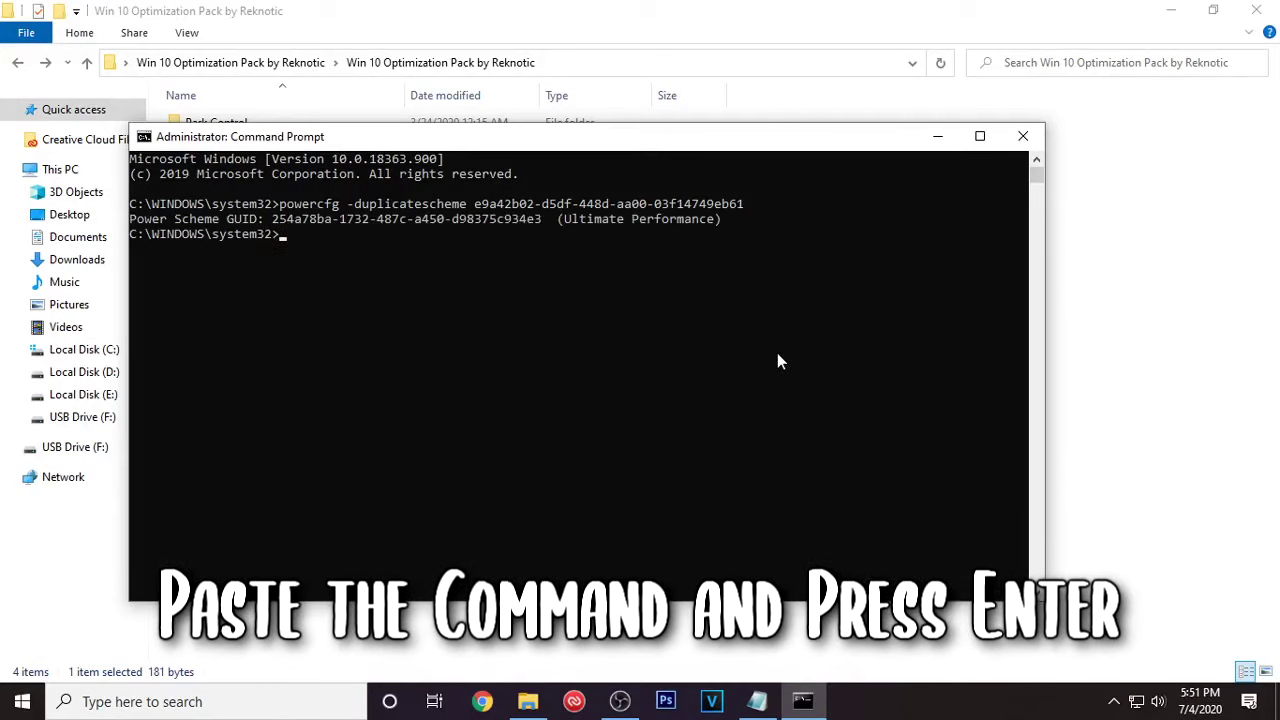
{"action": "left_click_drag", "start_coordinate": [558, 219], "coordinate": [634, 224]}
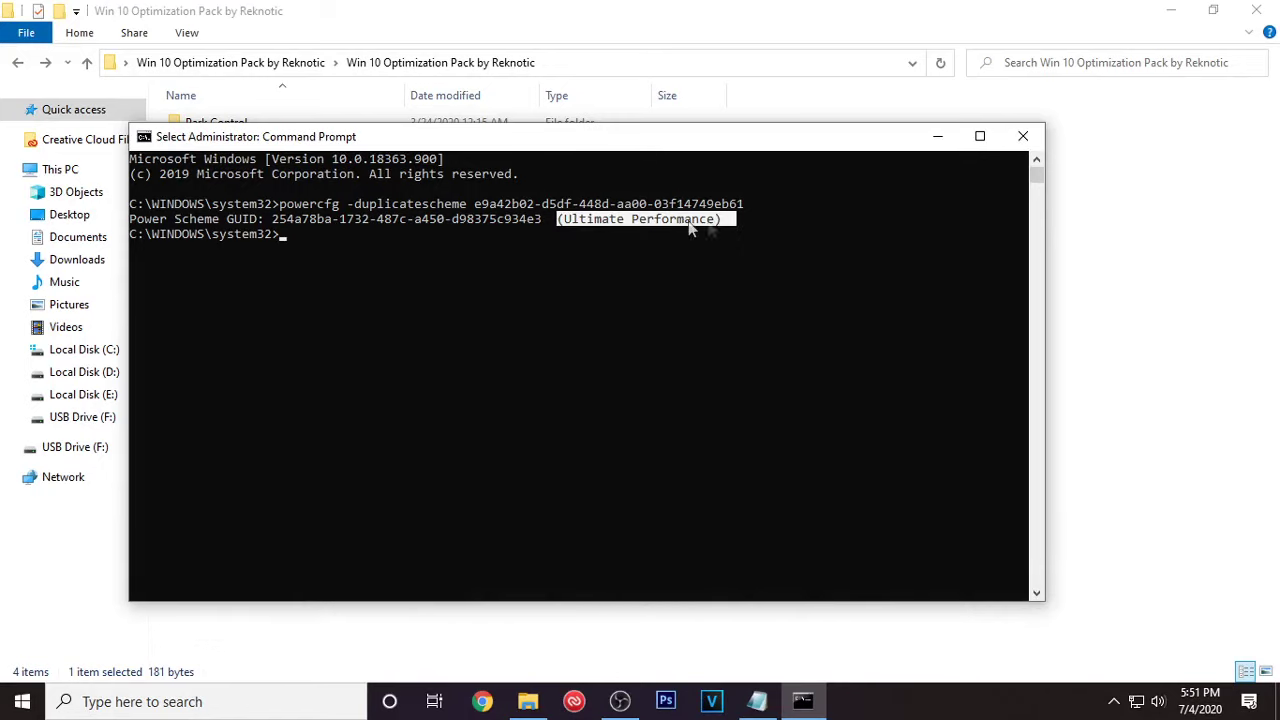
{"action": "left_click", "coordinate": [1023, 137]}
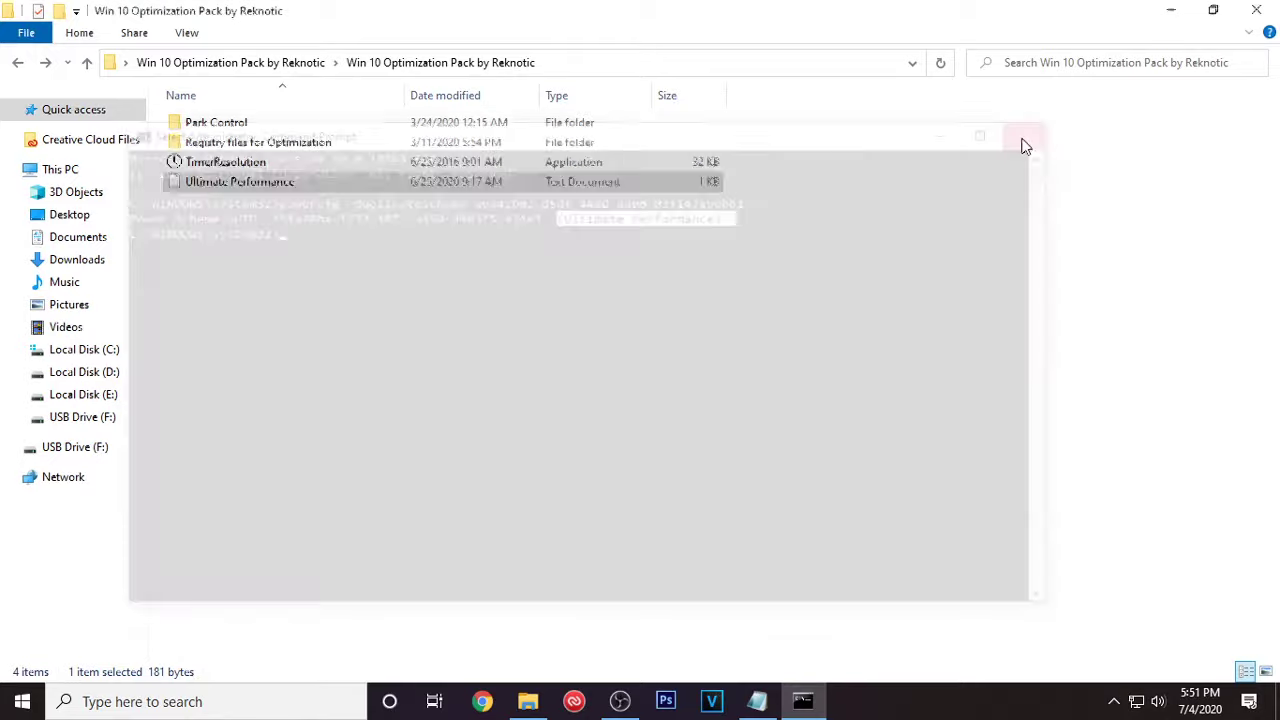
Find the power plan settings through a Windows search and show all available plans in Power Options.
{"action": "left_click", "coordinate": [310, 701]}
{"action": "type", "text": "power"}
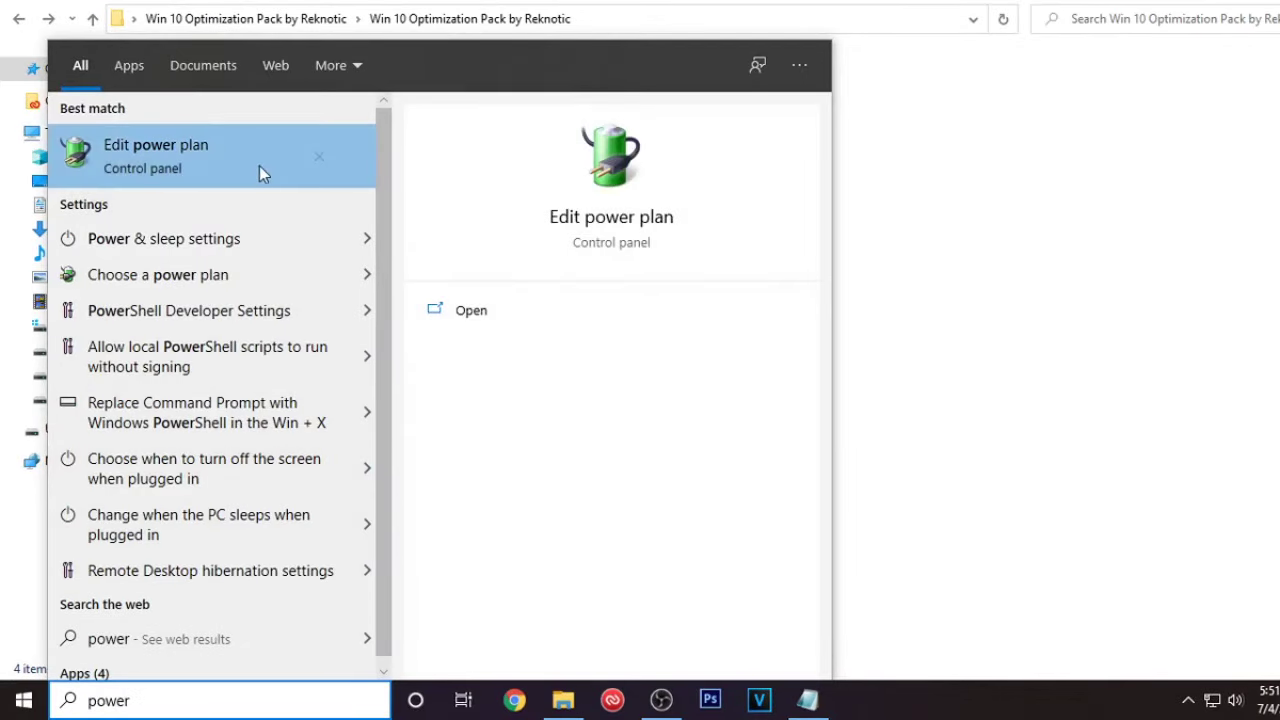
{"action": "left_click", "coordinate": [232, 158]}
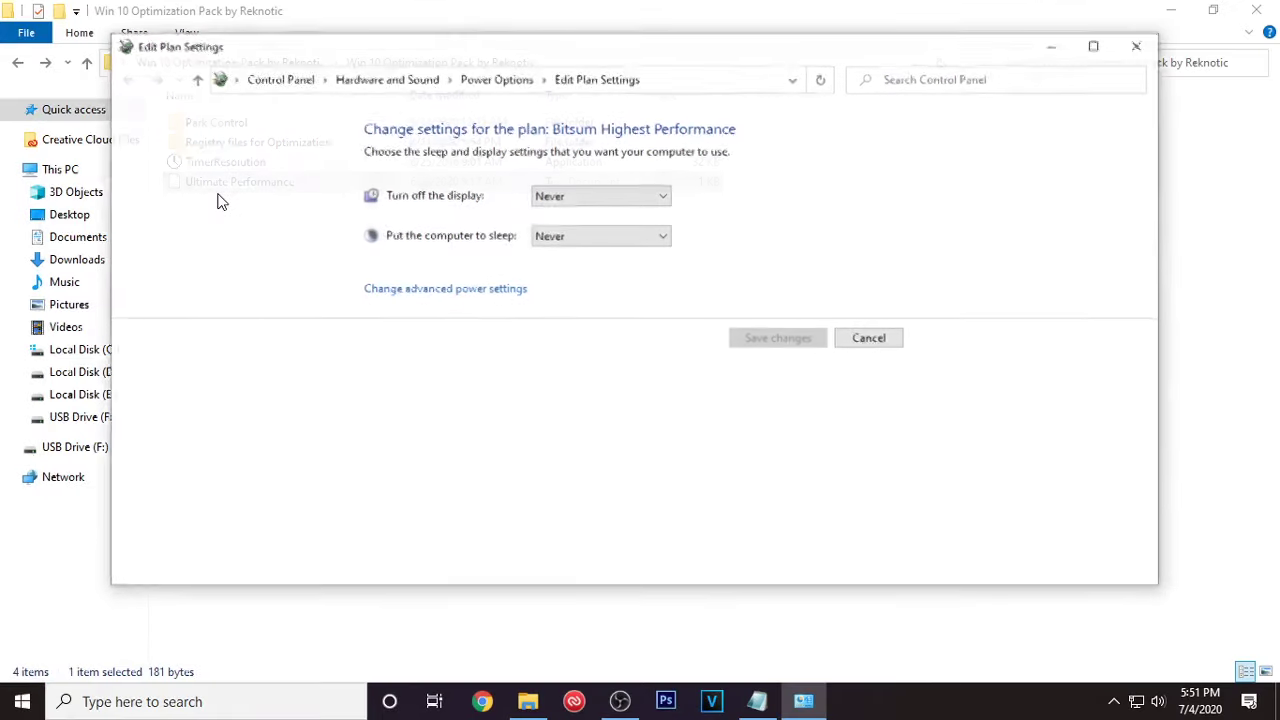
{"action": "left_click", "coordinate": [512, 80]}
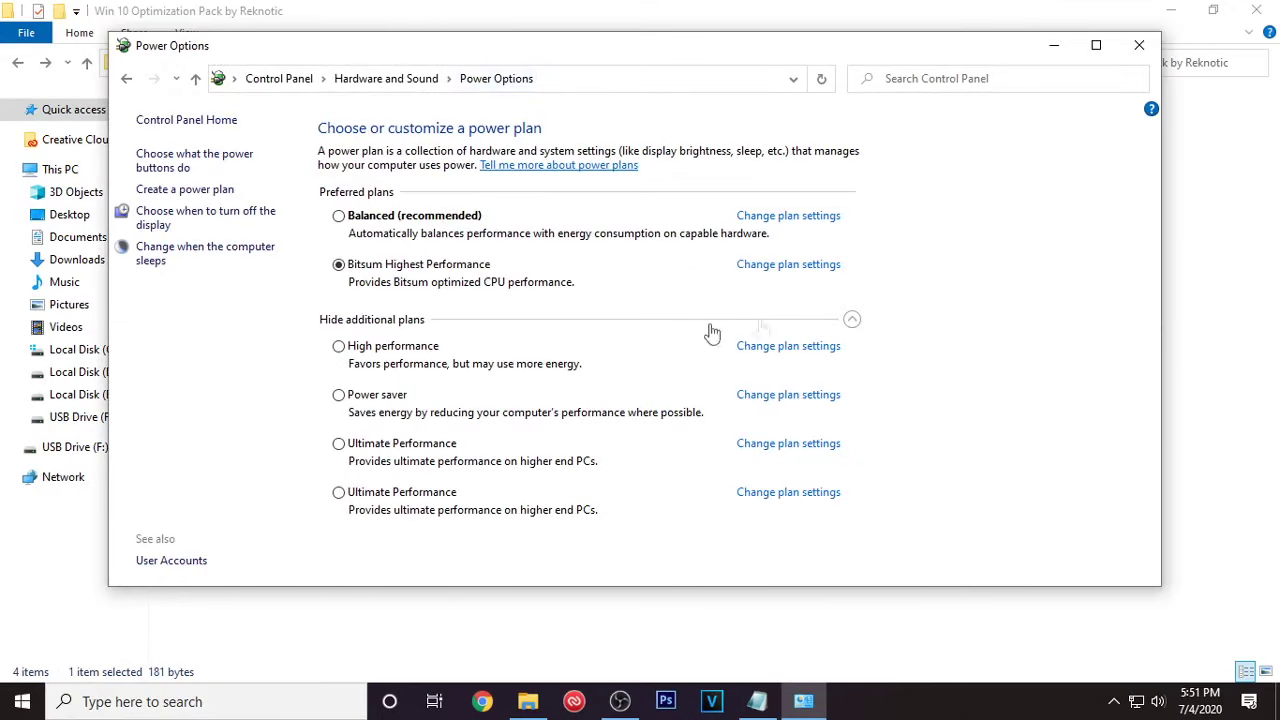
{"action": "left_click", "coordinate": [852, 320]}
{"action": "left_click", "coordinate": [852, 320]}
Set the Ultimate Performance plan to never turn off the display, save the changes and close Power Options.
{"action": "left_click", "coordinate": [818, 445]}
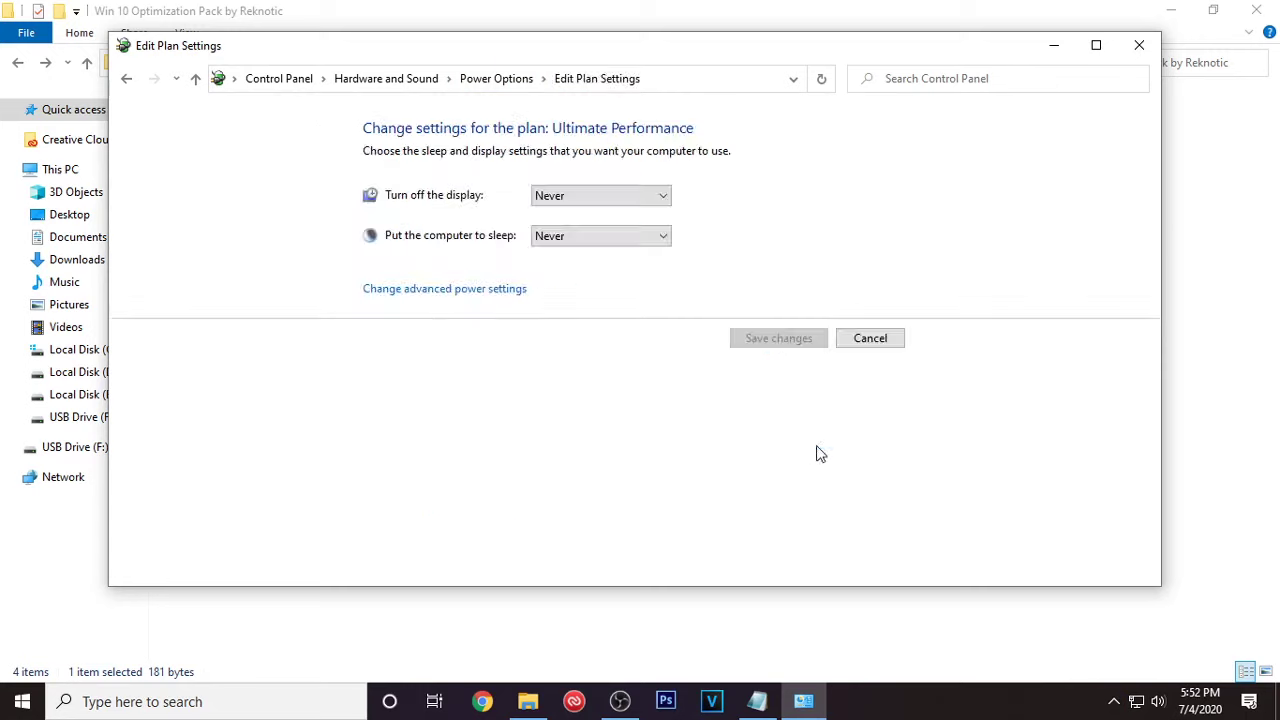
{"action": "left_click", "coordinate": [580, 197]}
{"action": "left_click", "coordinate": [563, 423]}
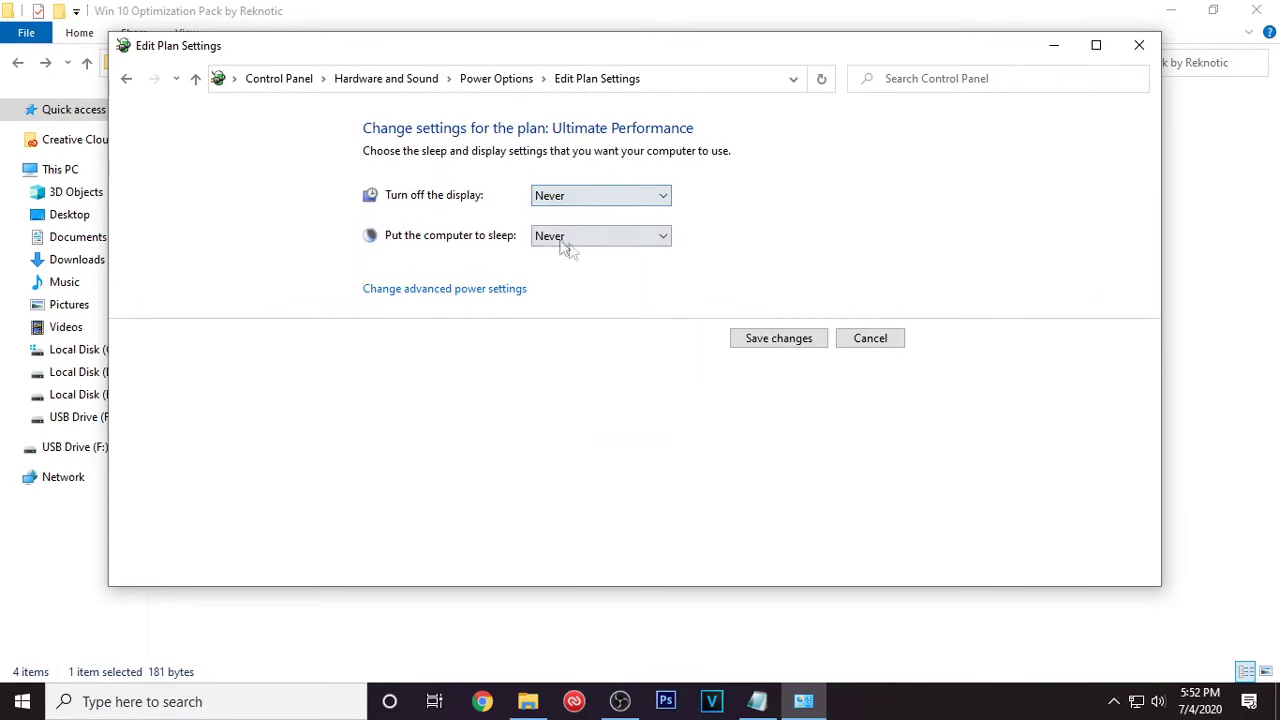
{"action": "left_click", "coordinate": [752, 340]}
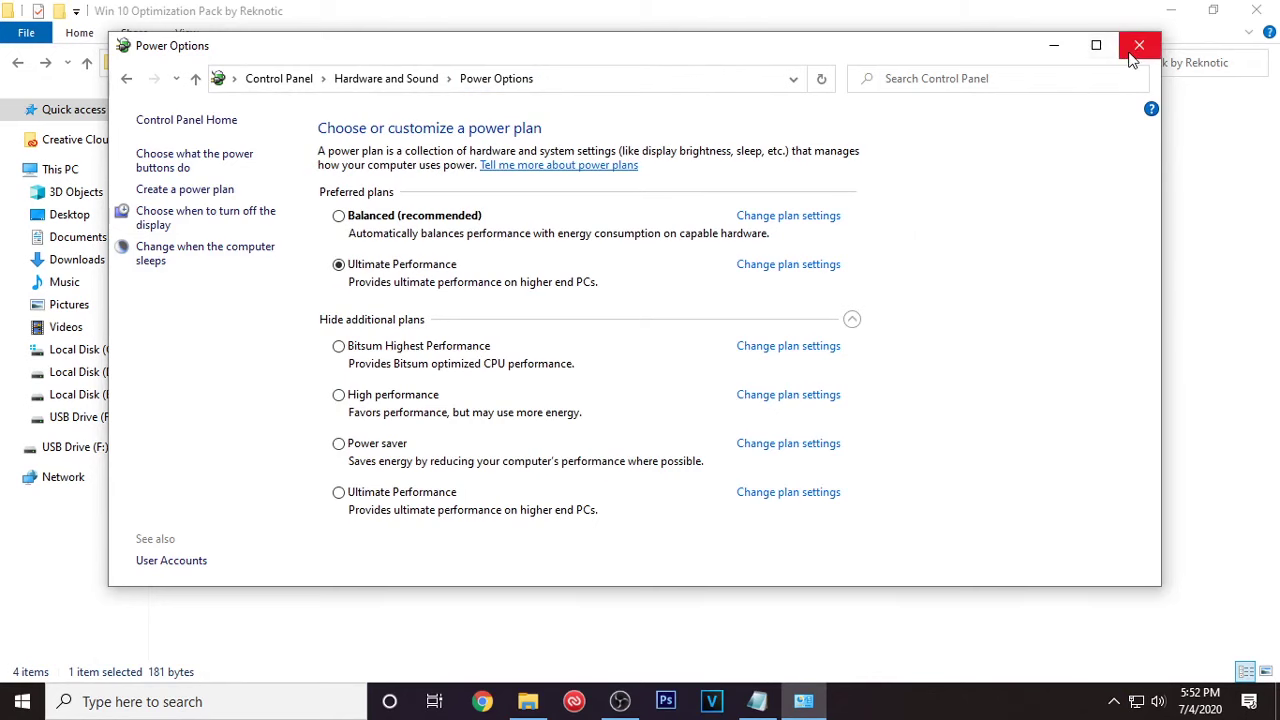
{"action": "left_click", "coordinate": [1138, 46]}
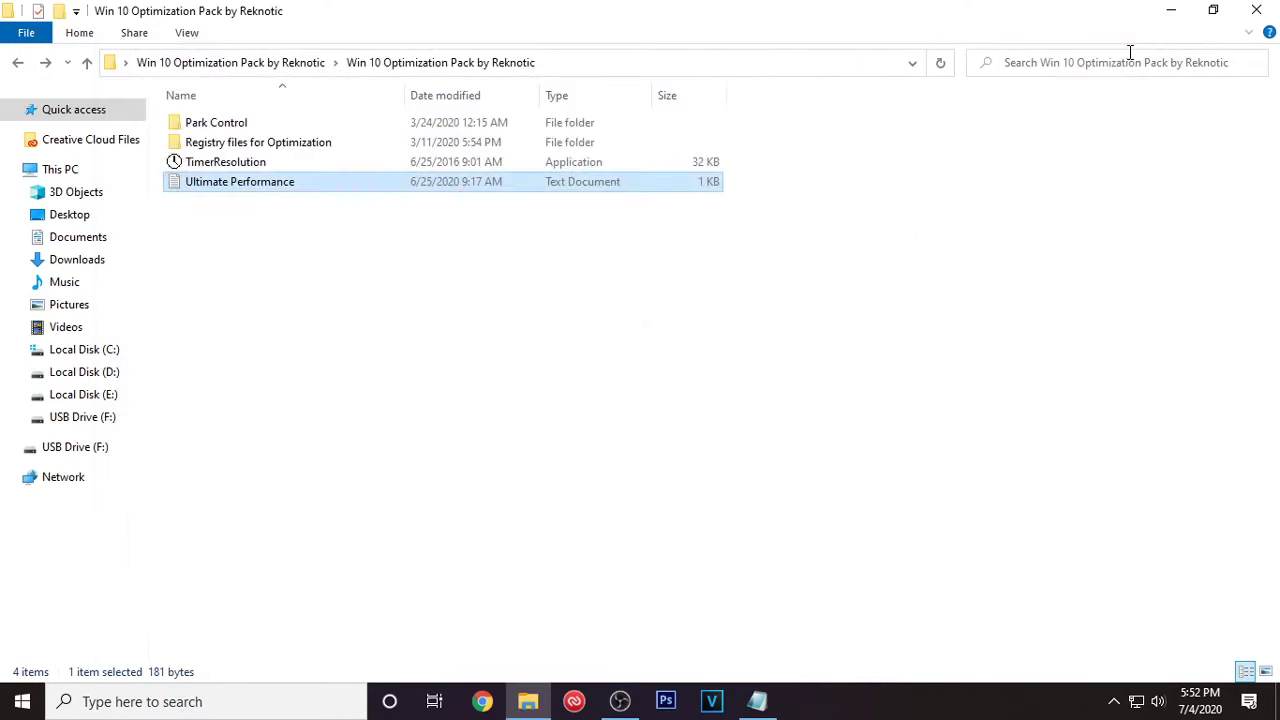
Copy TimerResolution from the optimization pack folder to the desktop, replacing the existing file there.
{"action": "left_click", "coordinate": [464, 166]}
{"action": "right_click", "coordinate": [420, 172]}
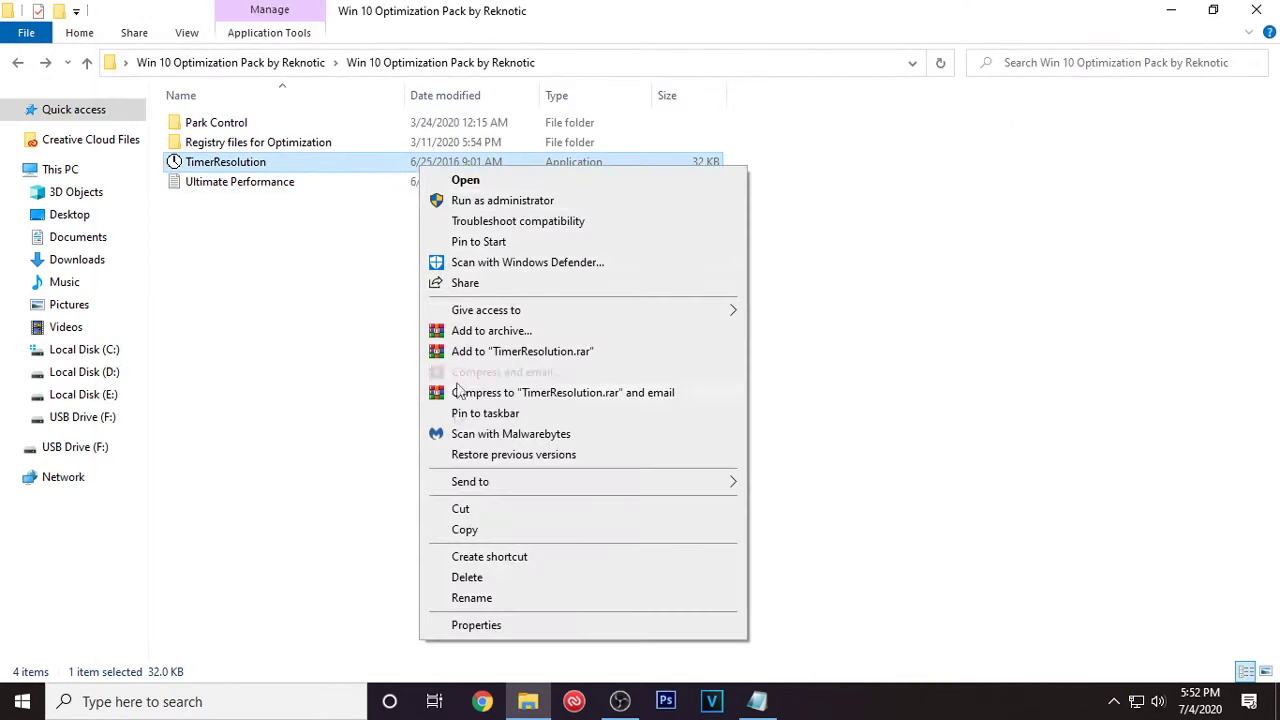
{"action": "left_click", "coordinate": [465, 530]}
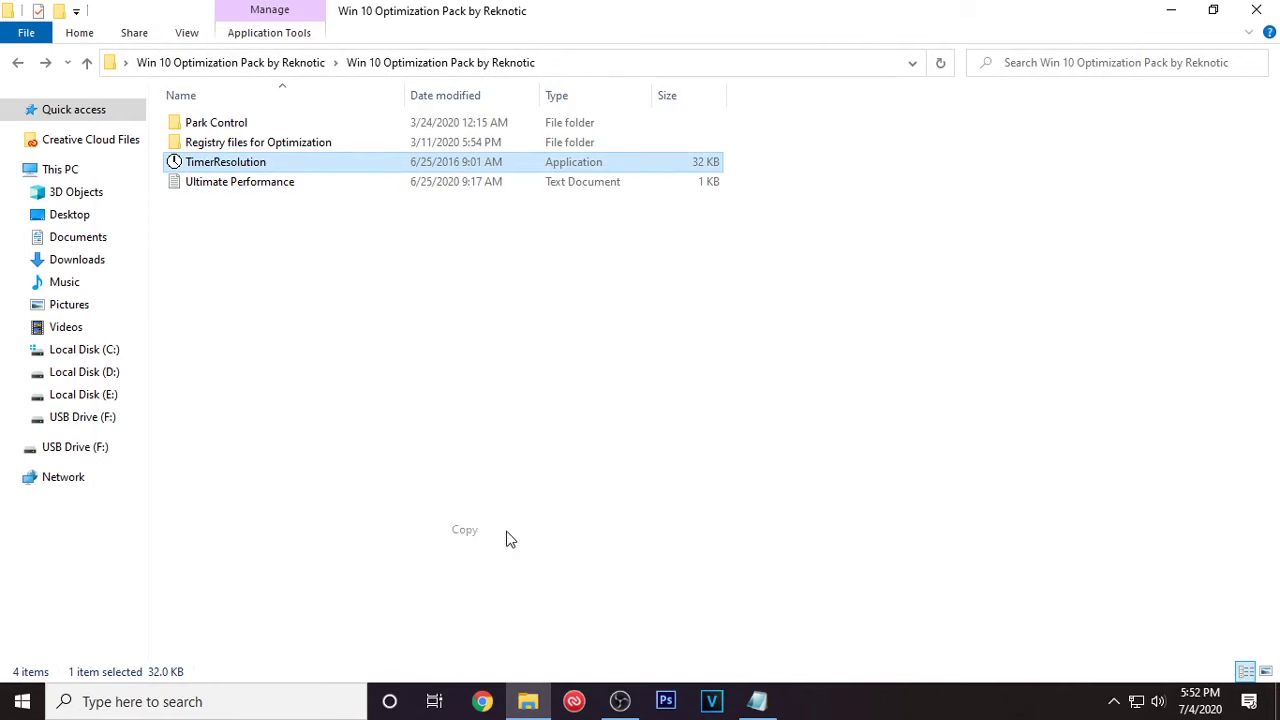
{"action": "left_click", "coordinate": [1171, 10]}
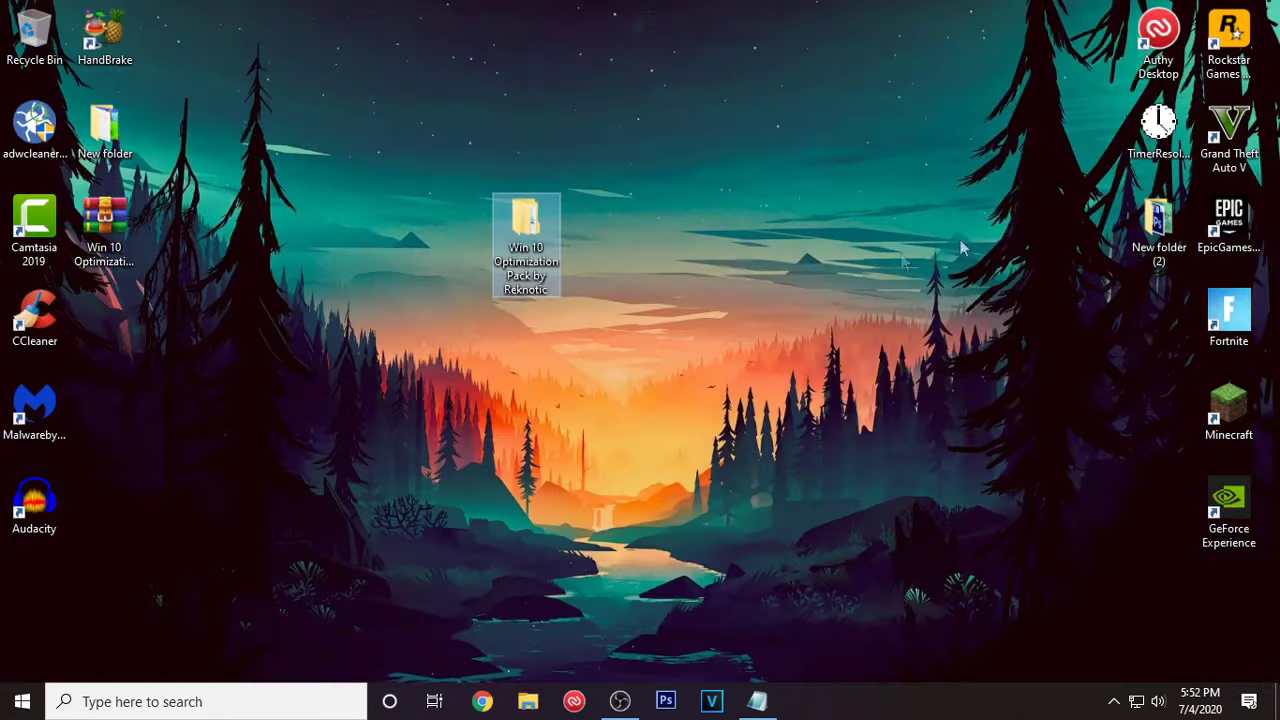
{"action": "right_click", "coordinate": [726, 263]}
{"action": "left_click", "coordinate": [771, 340]}
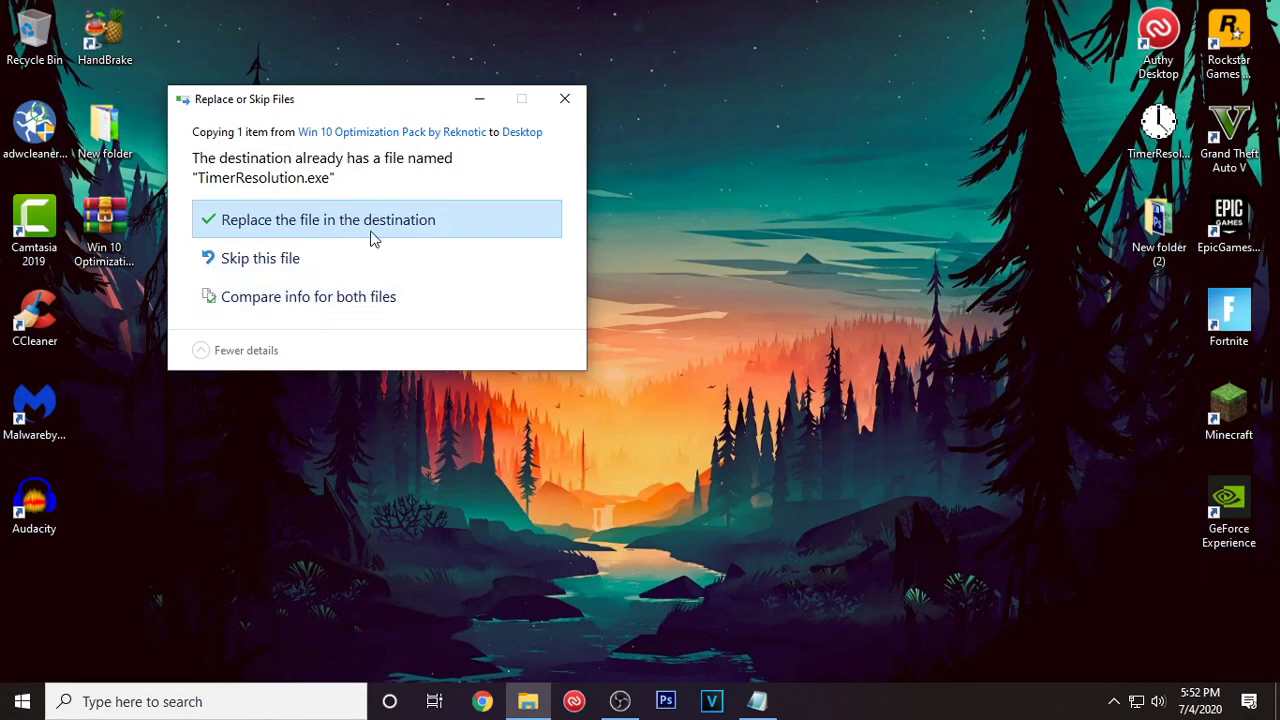
{"action": "left_click", "coordinate": [372, 238]}
{"action": "left_click_drag", "start_coordinate": [679, 158], "coordinate": [828, 340]}
Launch TimerResolution from the desktop, compare its current and maximum resolution, set it to Maximum and minimize it.
{"action": "right_click", "coordinate": [729, 215]}
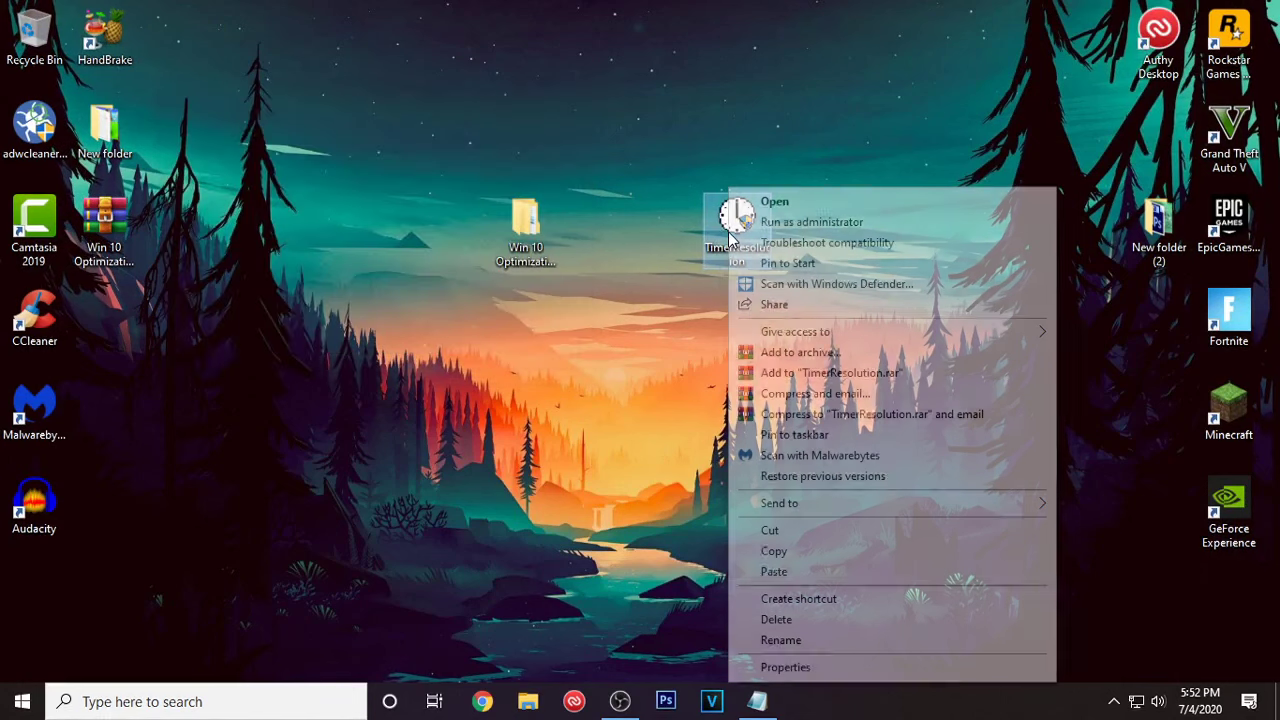
{"action": "left_click", "coordinate": [811, 203]}
{"action": "left_click_drag", "start_coordinate": [618, 260], "coordinate": [605, 175]}
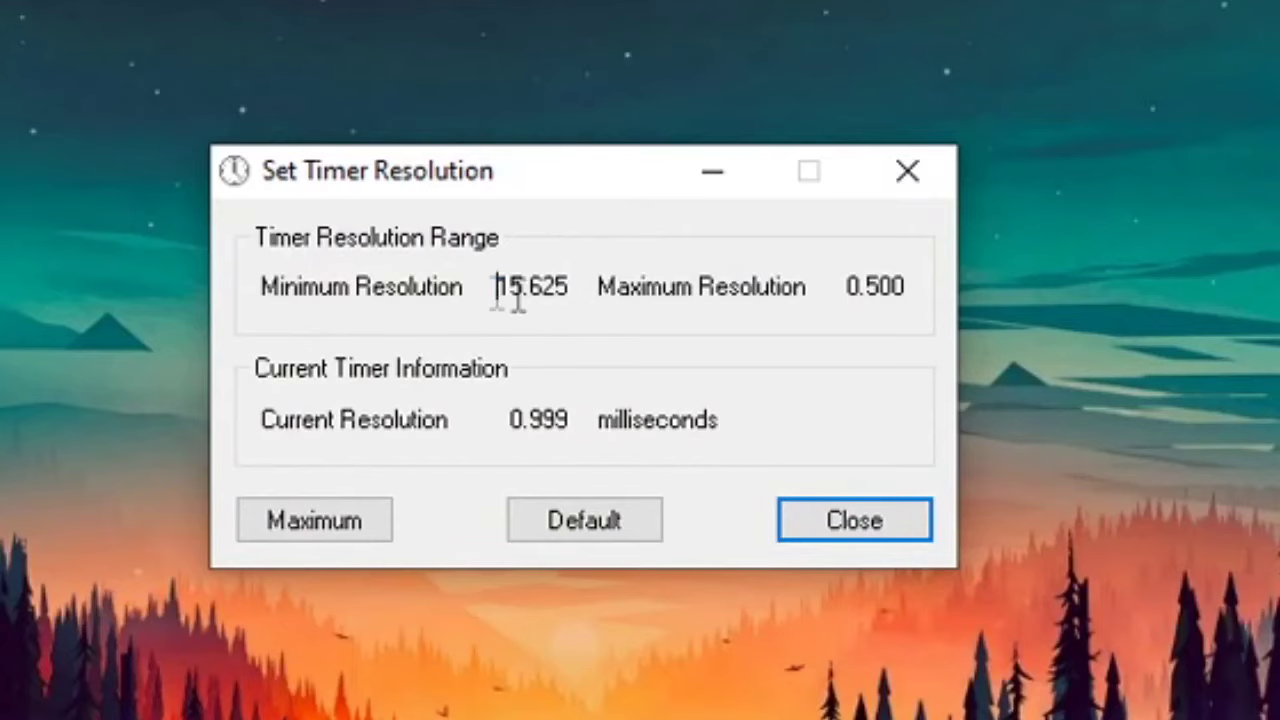
{"action": "double_click", "coordinate": [589, 222]}
{"action": "left_click_drag", "start_coordinate": [843, 288], "coordinate": [931, 283]}
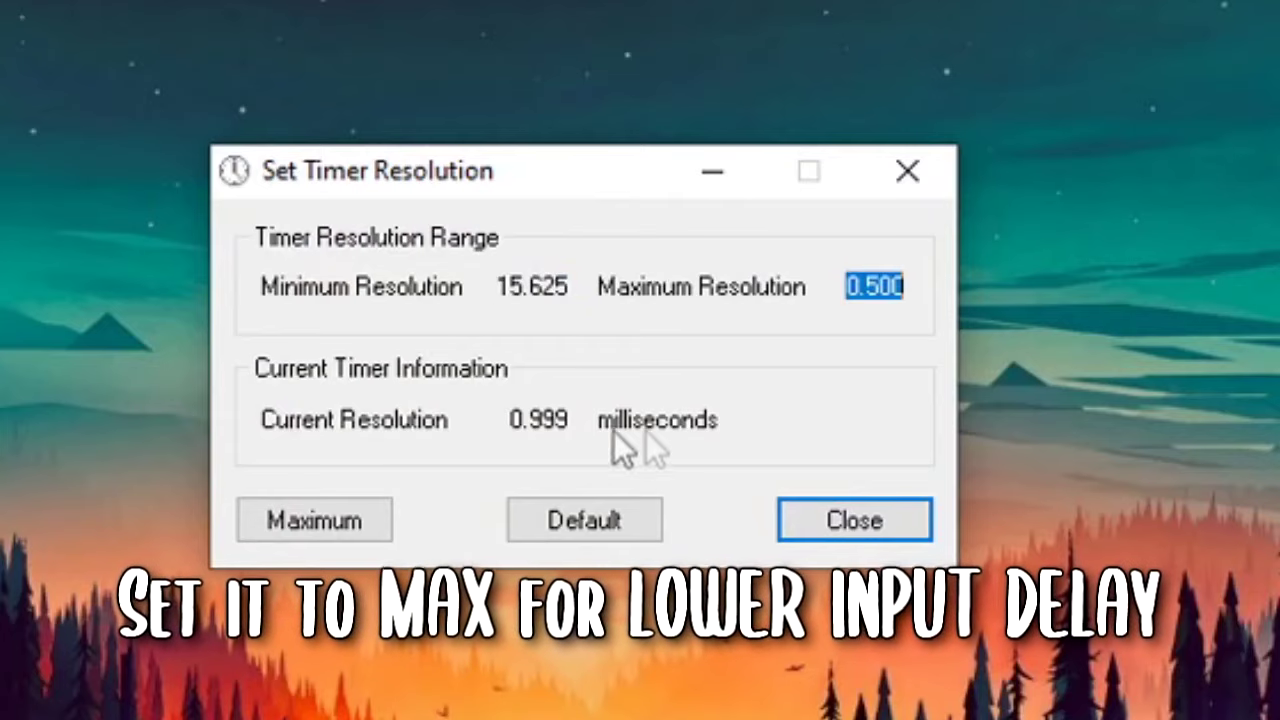
{"action": "left_click_drag", "start_coordinate": [512, 420], "coordinate": [660, 432]}
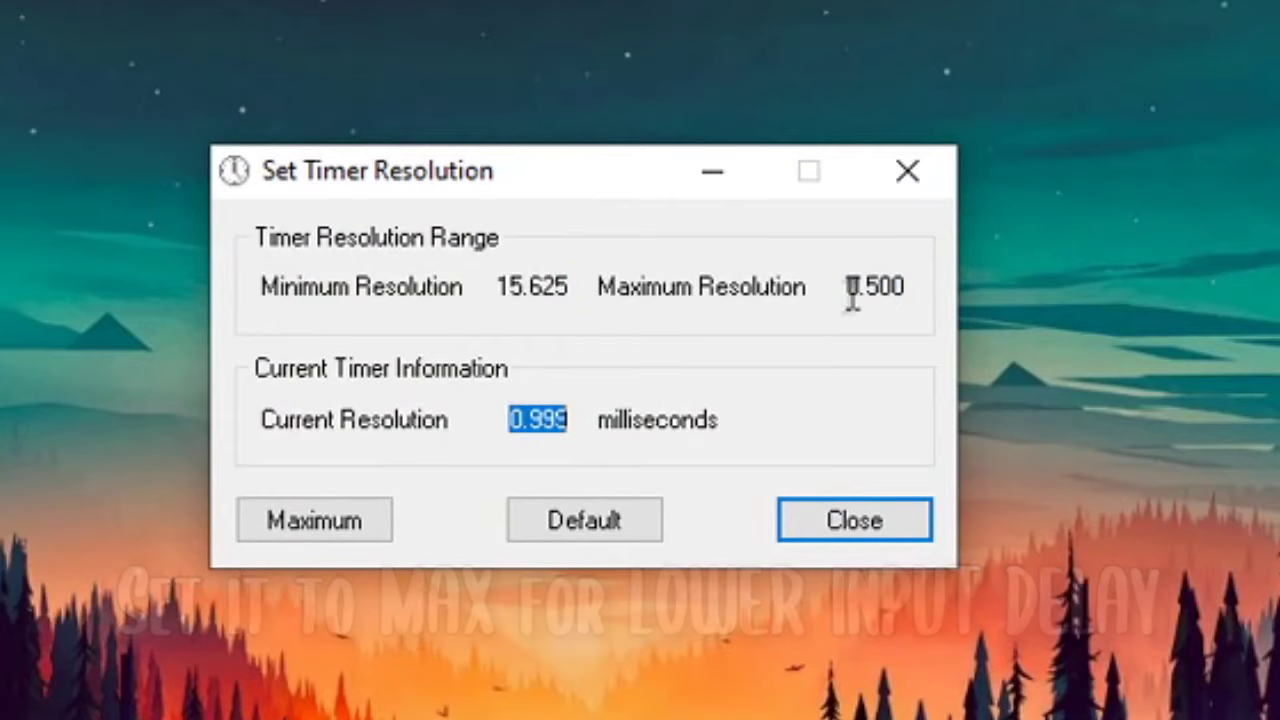
{"action": "left_click_drag", "start_coordinate": [846, 290], "coordinate": [993, 330]}
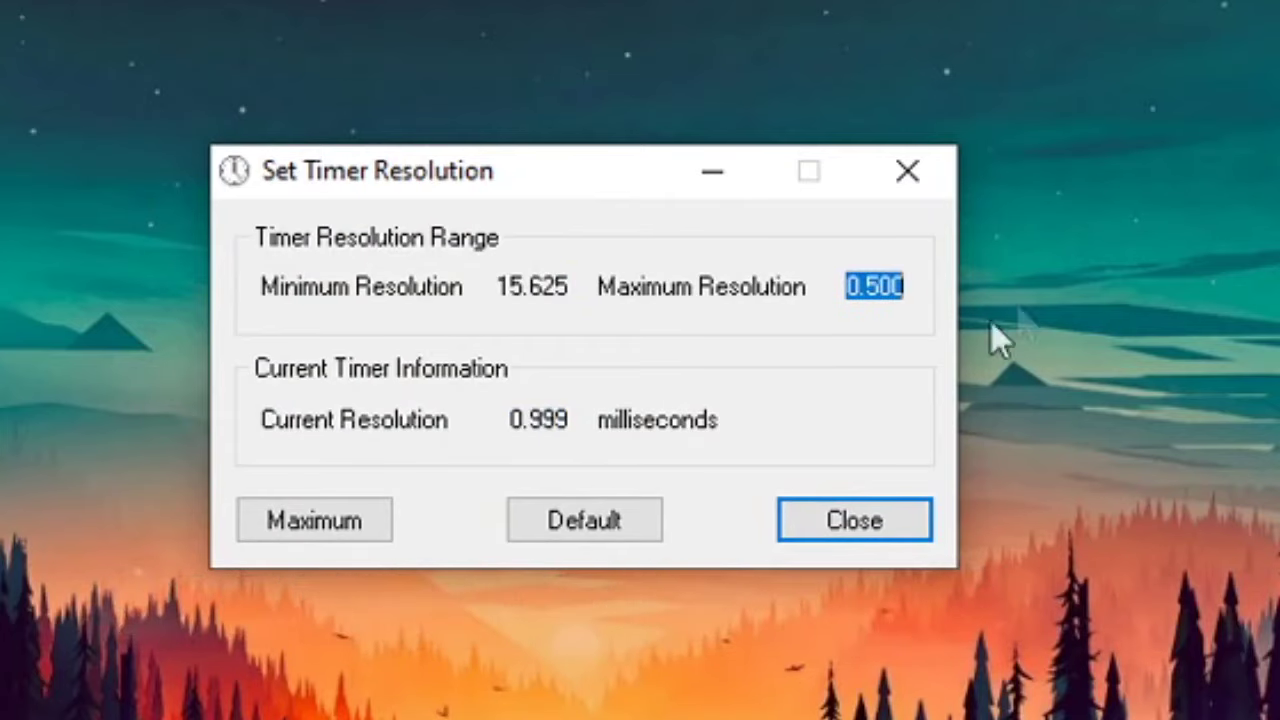
{"action": "left_click", "coordinate": [348, 538]}
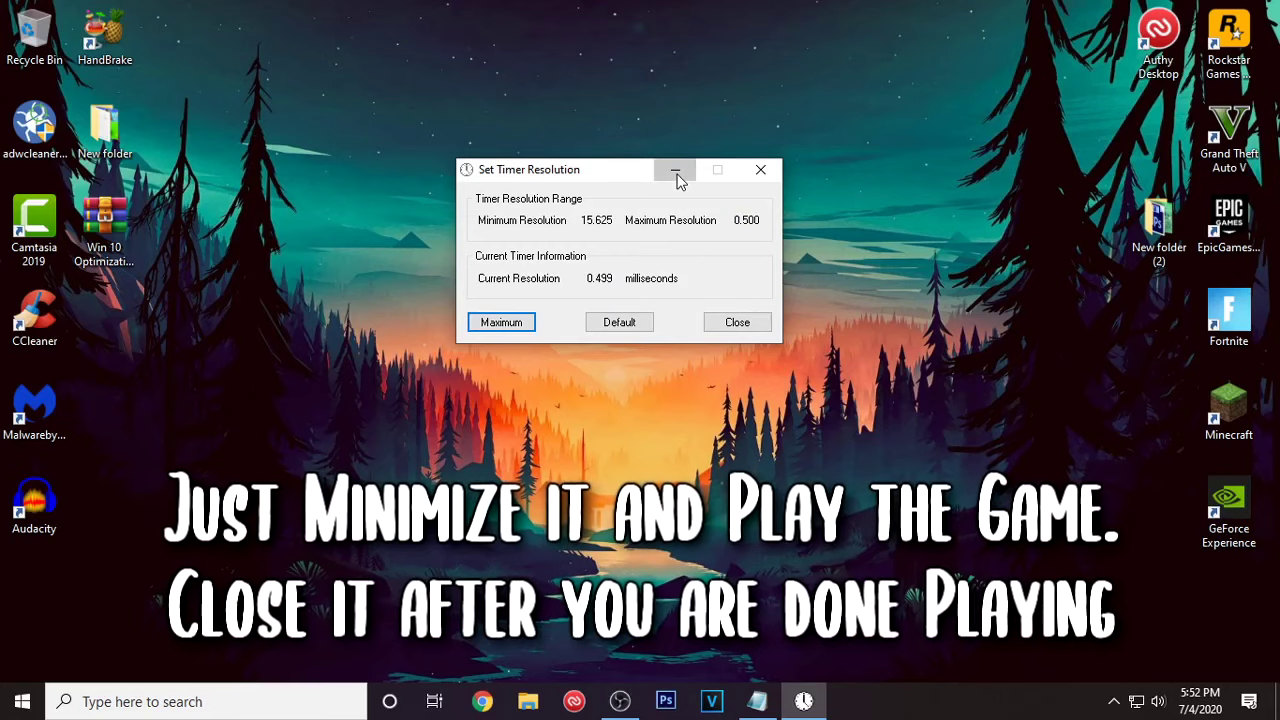
{"action": "left_click", "coordinate": [712, 172]}
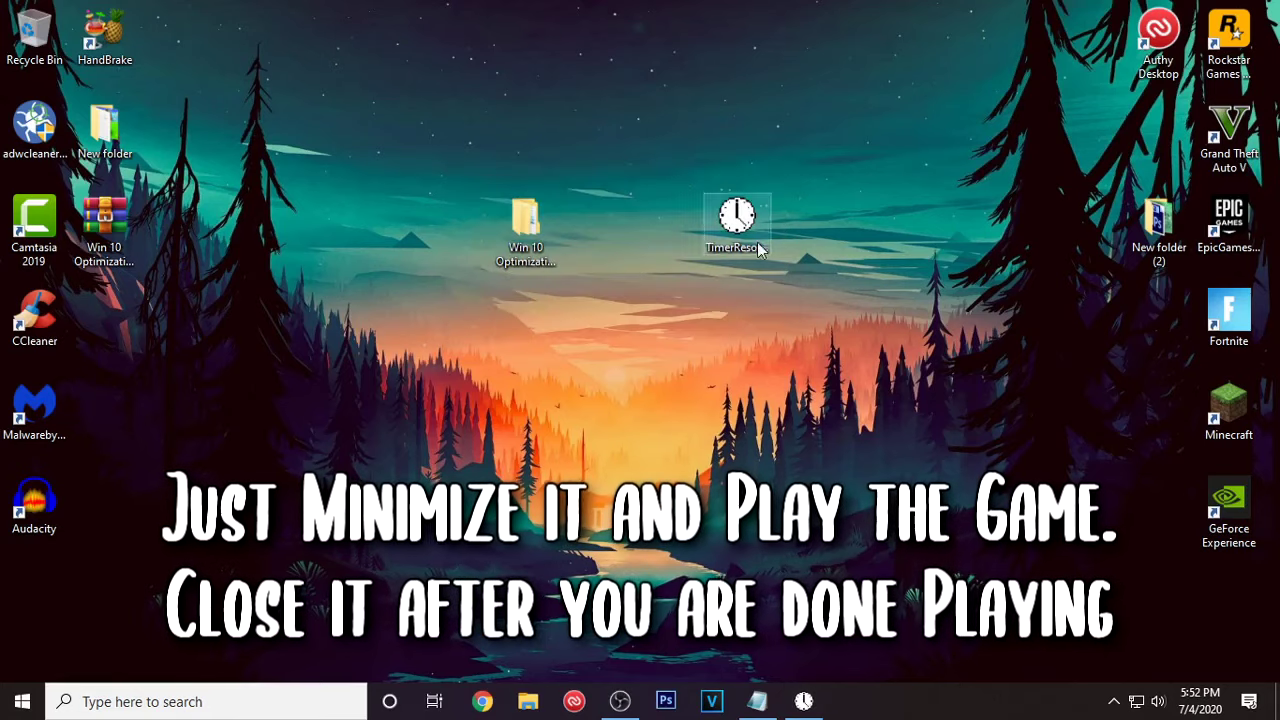
{"action": "left_click", "coordinate": [1228, 315]}
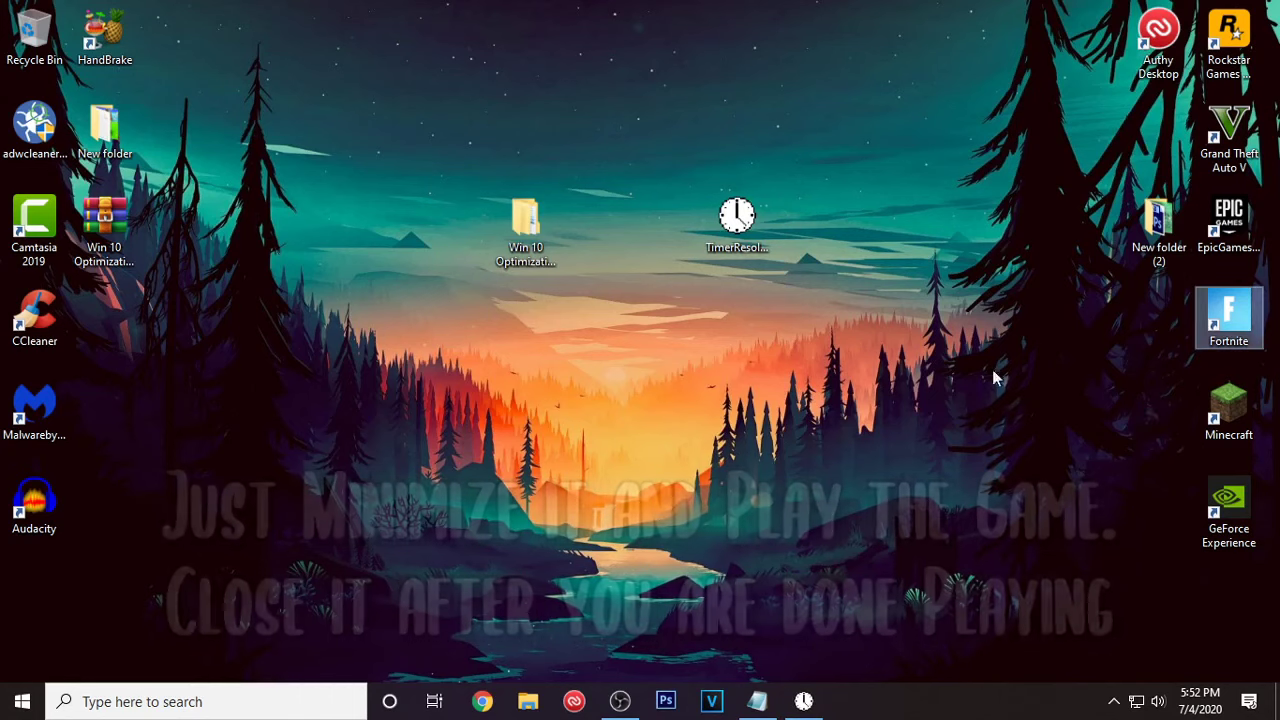
Restore the Set Timer Resolution window, reset the timer resolution to Default and close the tool.
{"action": "left_click", "coordinate": [804, 701]}
{"action": "left_click", "coordinate": [615, 325]}
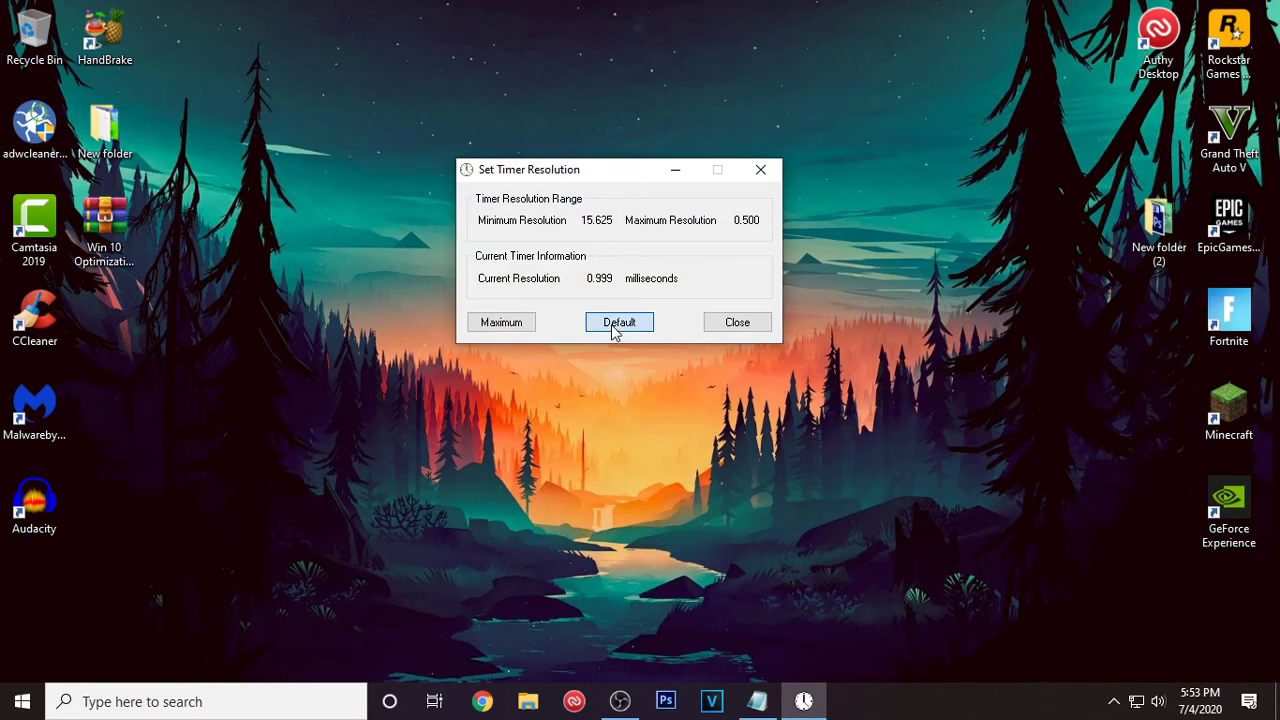
{"action": "left_click", "coordinate": [720, 325]}
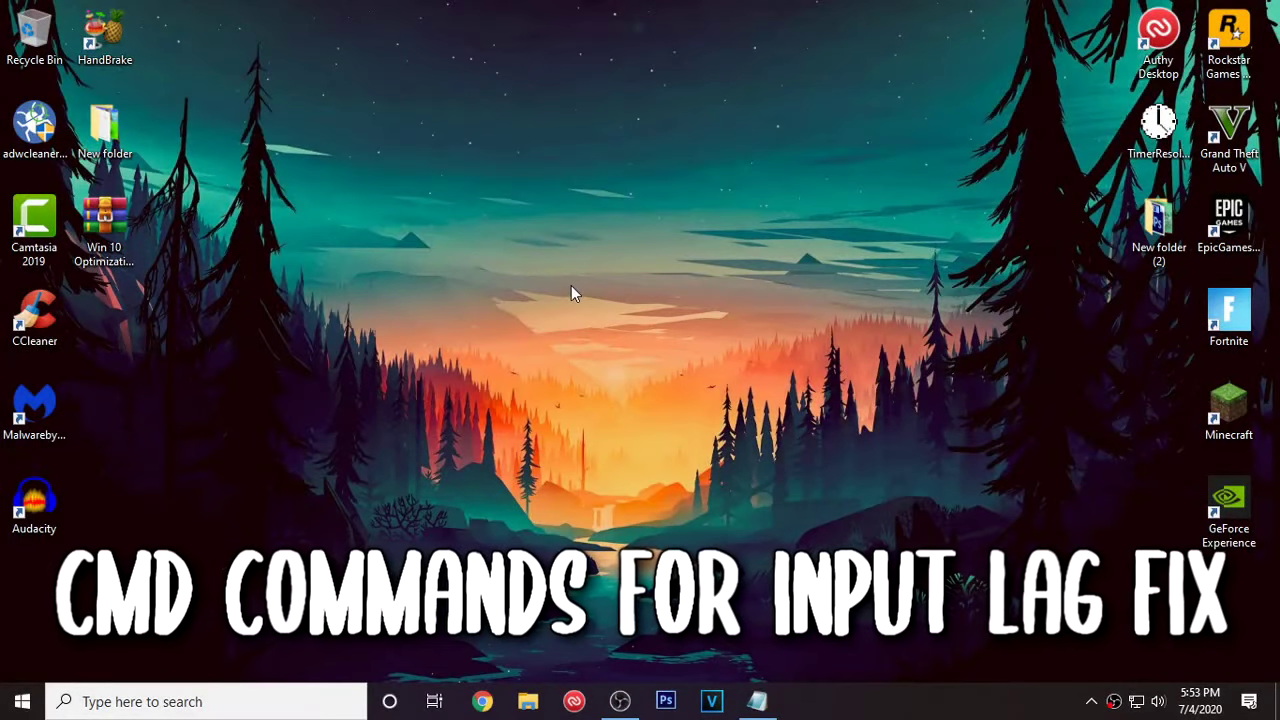
Bring up the CMD Commands section of the Steps notes and open Command Prompt as administrator.
{"action": "left_click", "coordinate": [770, 701]}
{"action": "left_click_drag", "start_coordinate": [488, 204], "coordinate": [105, 92]}
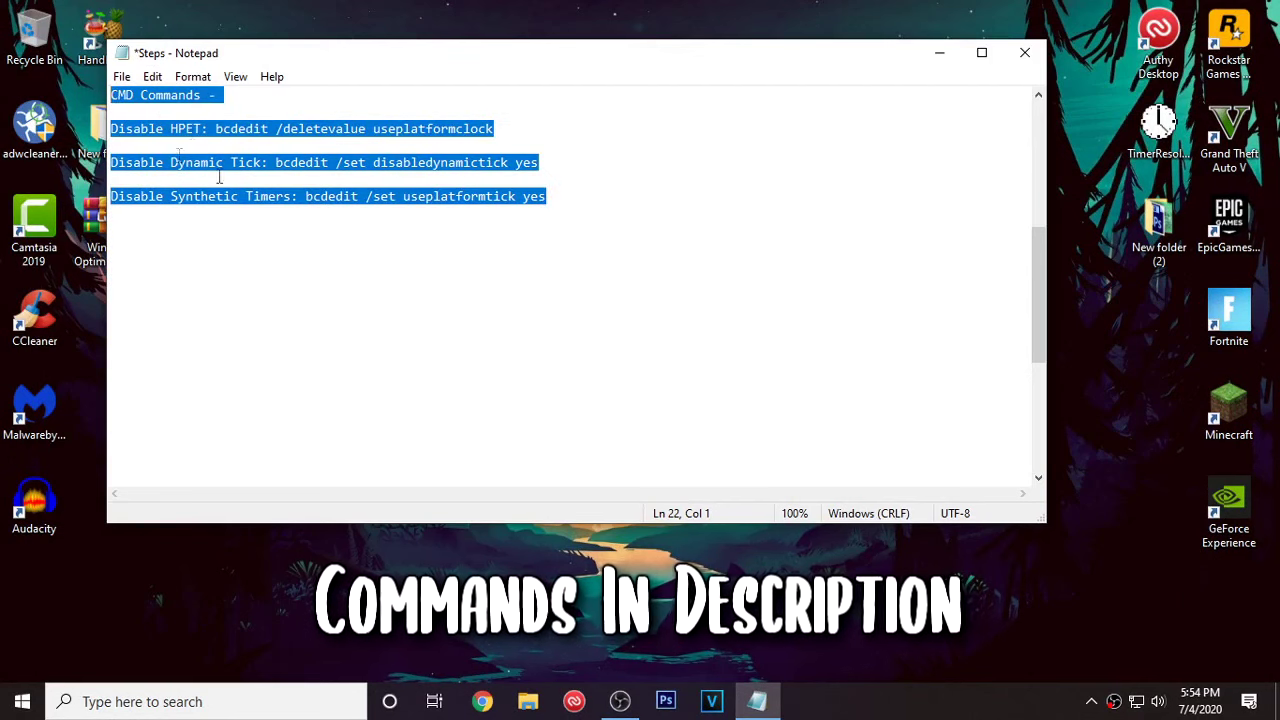
{"action": "left_click", "coordinate": [508, 129]}
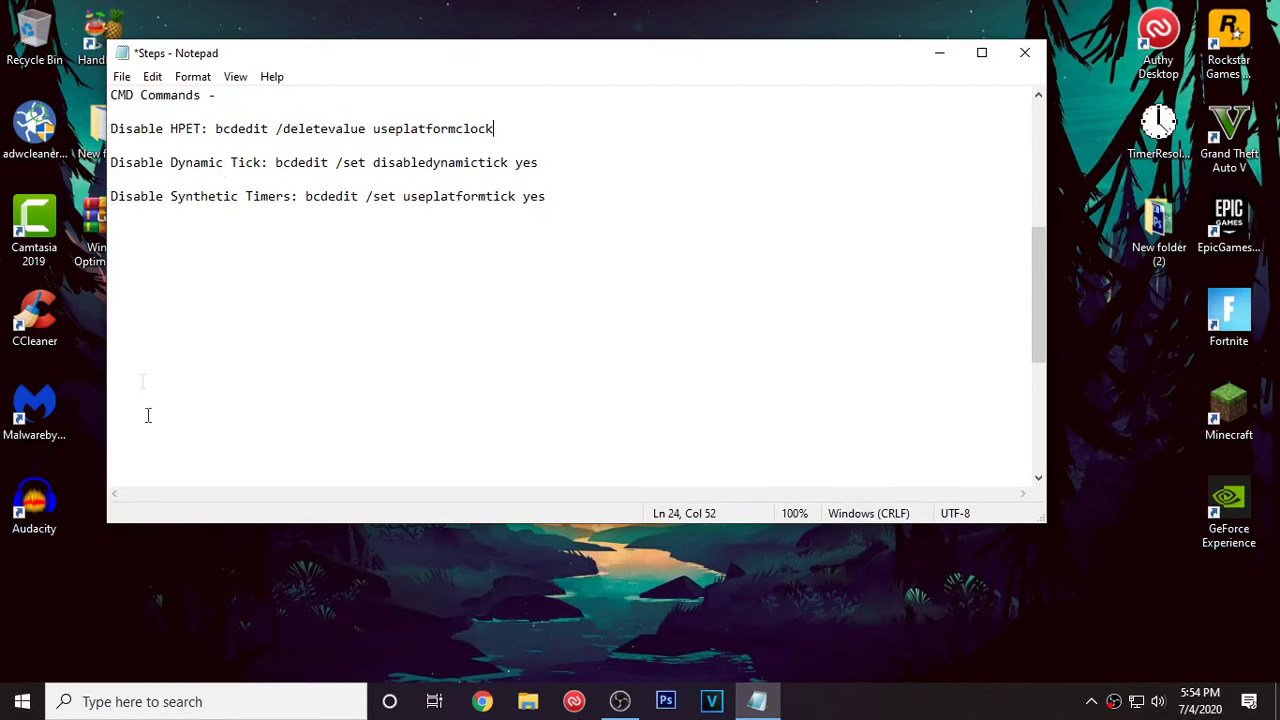
{"action": "left_click", "coordinate": [88, 697]}
{"action": "type", "text": "cmd"}
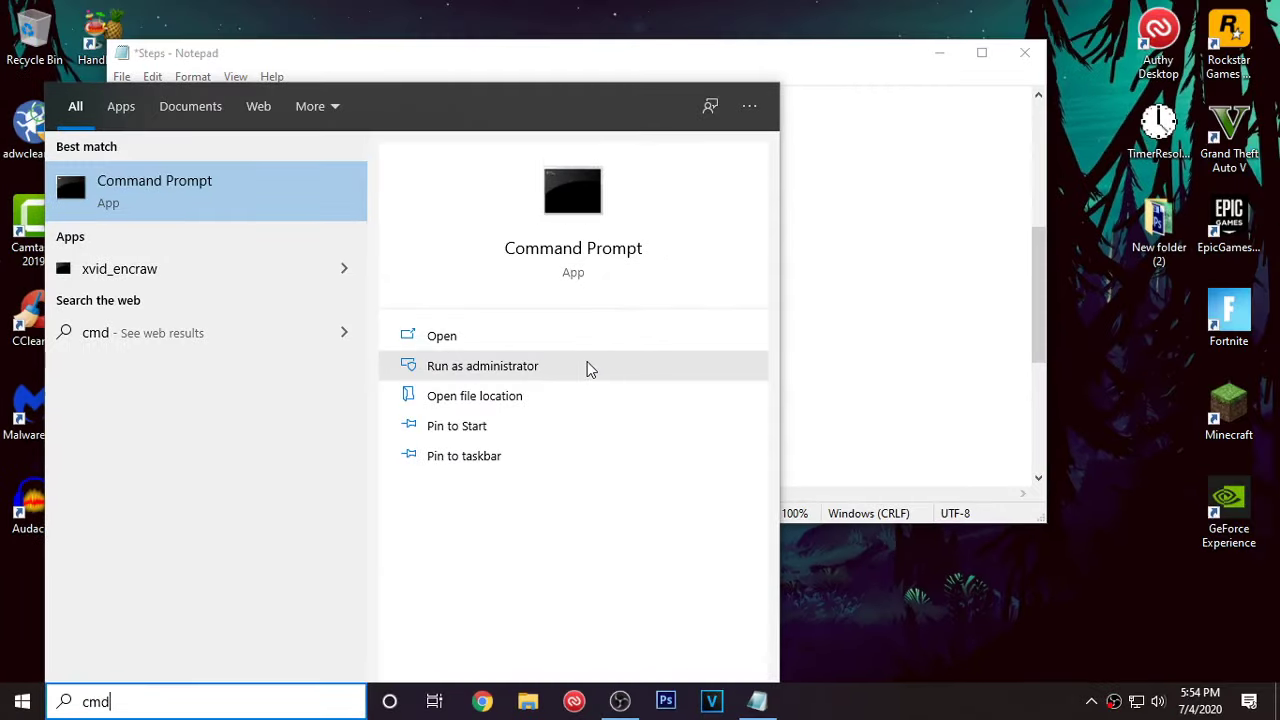
{"action": "left_click", "coordinate": [587, 365]}
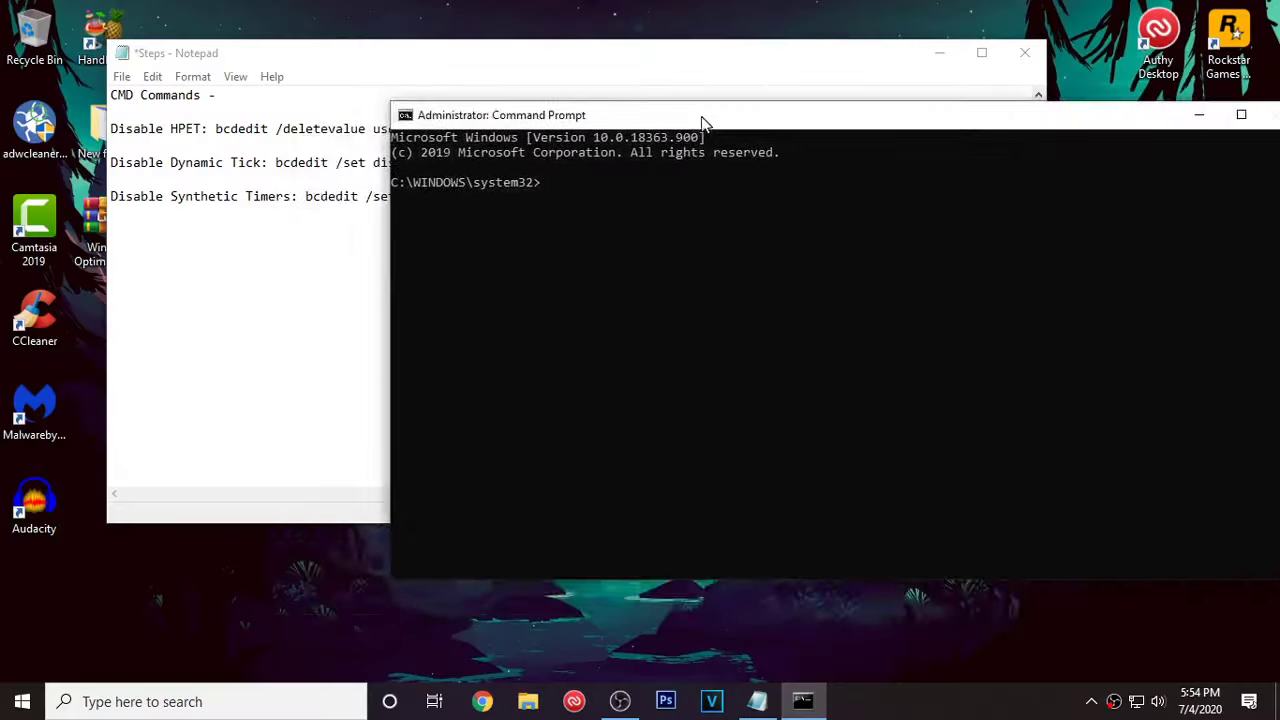
Copy the Disable HPET command from the notes and run bcdedit /deletevalue useplatformclock in Command Prompt.
{"action": "left_click_drag", "start_coordinate": [703, 123], "coordinate": [453, 255]}
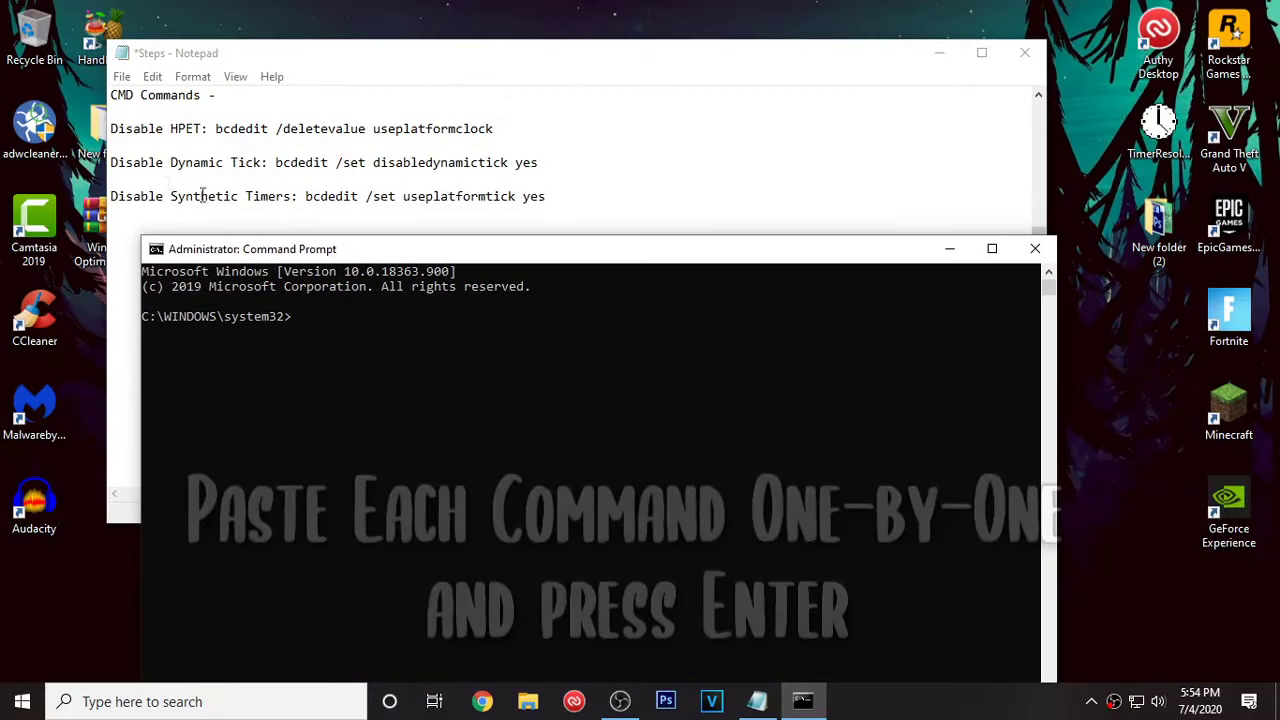
{"action": "left_click_drag", "start_coordinate": [215, 130], "coordinate": [493, 131]}
{"action": "right_click", "coordinate": [473, 135]}
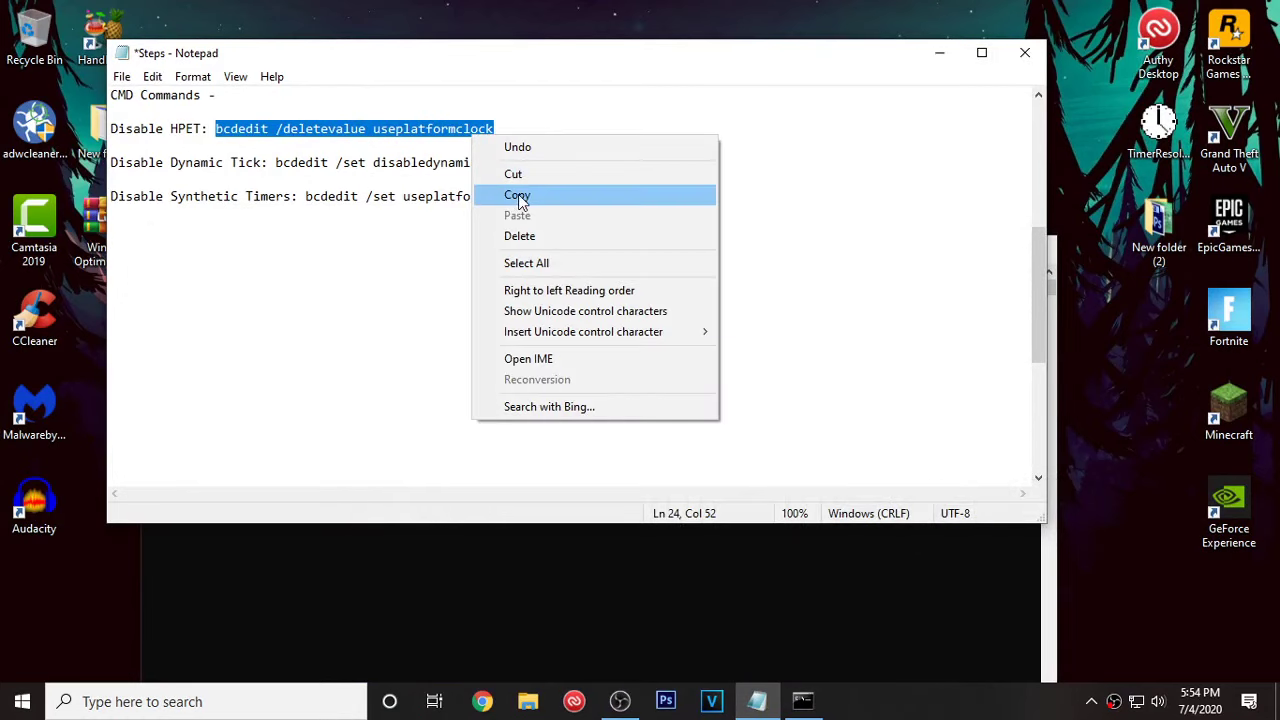
{"action": "left_click", "coordinate": [515, 195]}
{"action": "left_click", "coordinate": [511, 533]}
{"action": "right_click", "coordinate": [317, 322]}
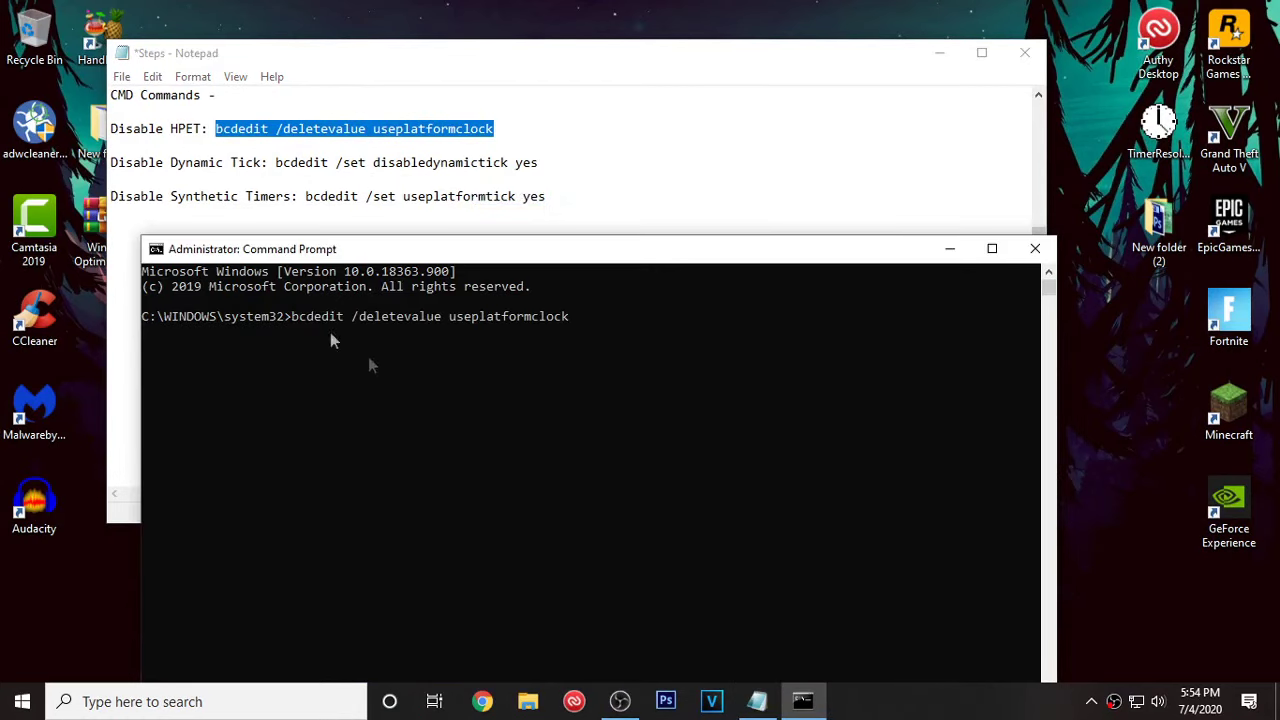
{"action": "key", "text": "Return"}
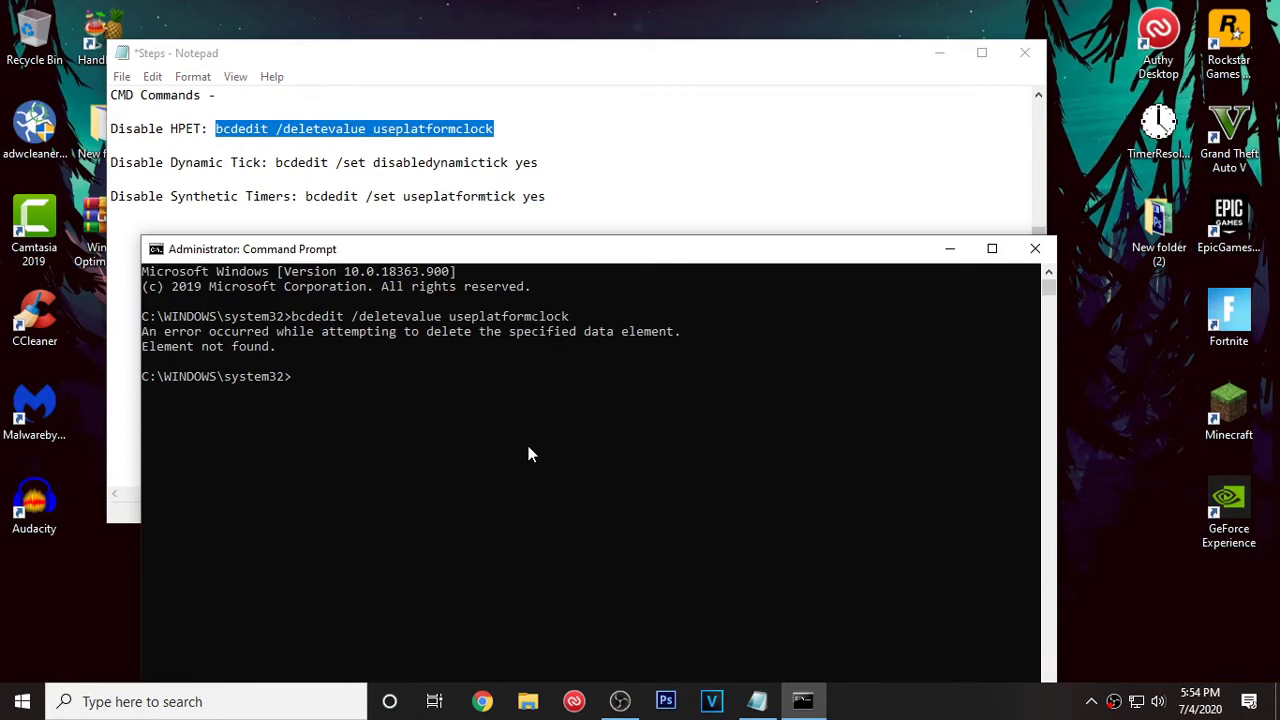
Copy the Disable Dynamic Tick command from the notes and run bcdedit /set disabledynamictick yes in Command Prompt.
{"action": "left_click_drag", "start_coordinate": [277, 162], "coordinate": [497, 162]}
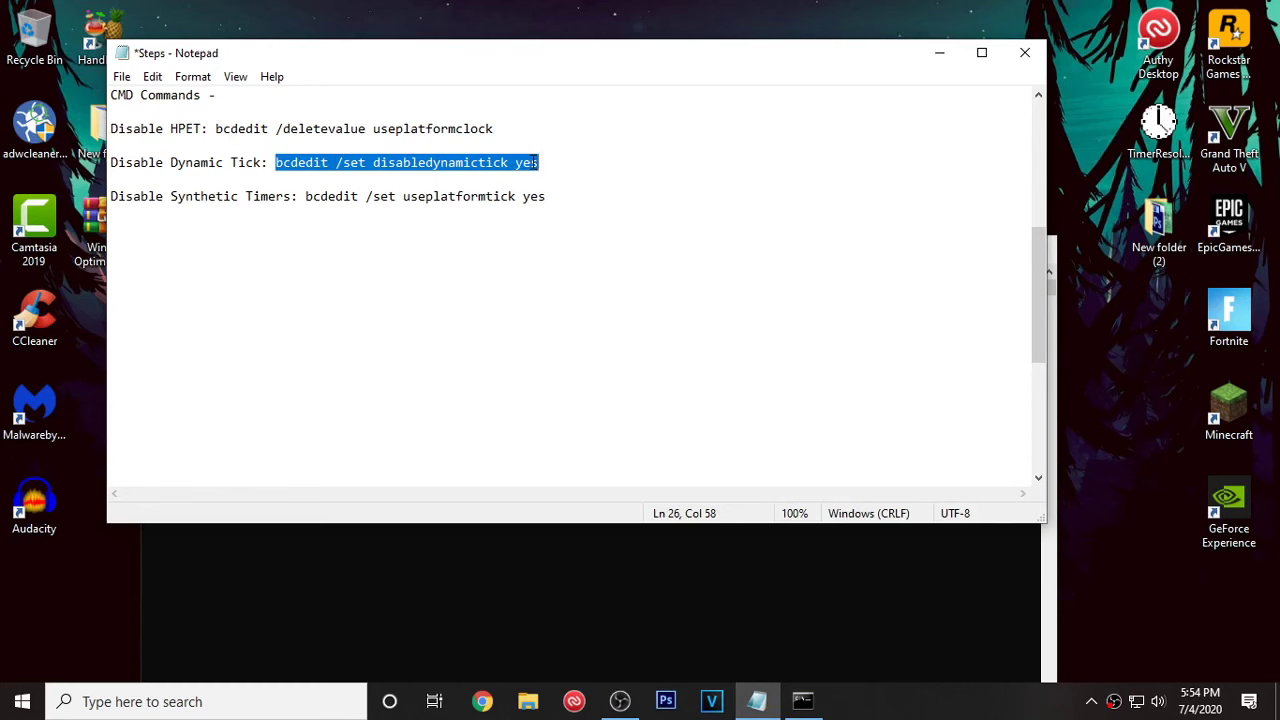
{"action": "right_click", "coordinate": [535, 163]}
{"action": "left_click", "coordinate": [580, 220]}
{"action": "left_click", "coordinate": [517, 562]}
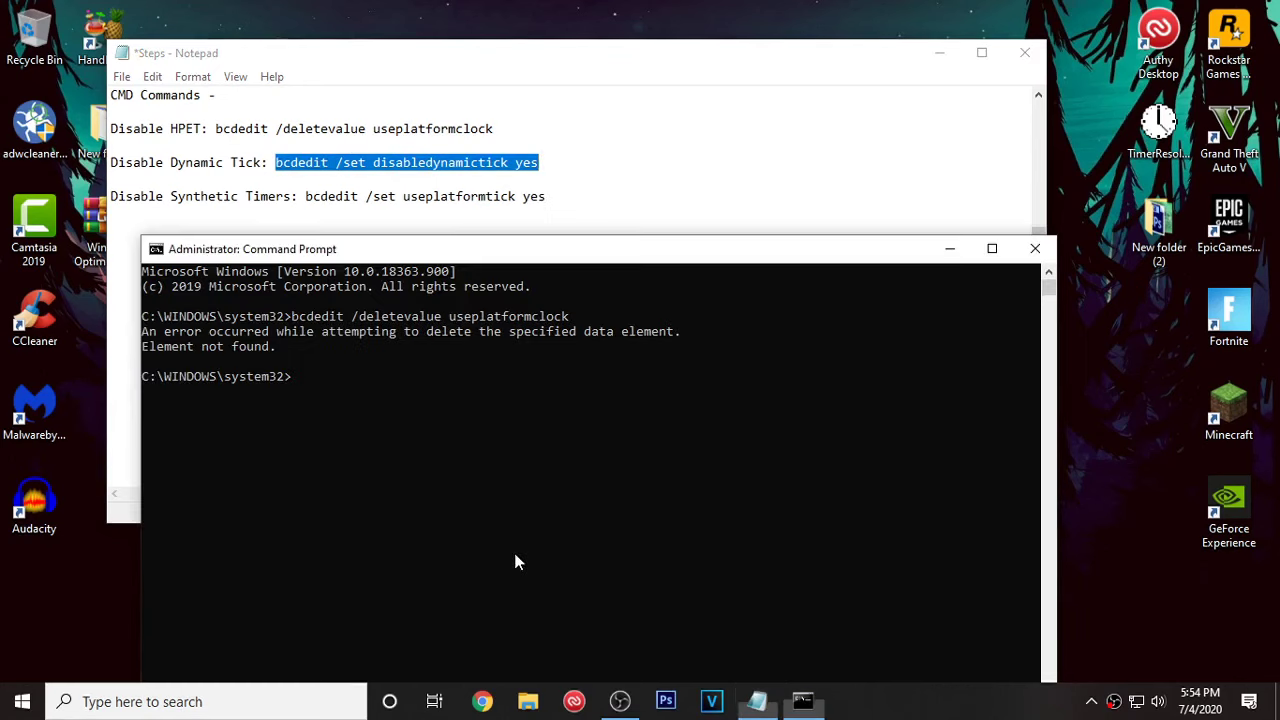
{"action": "right_click", "coordinate": [413, 391]}
{"action": "key", "text": "Return"}
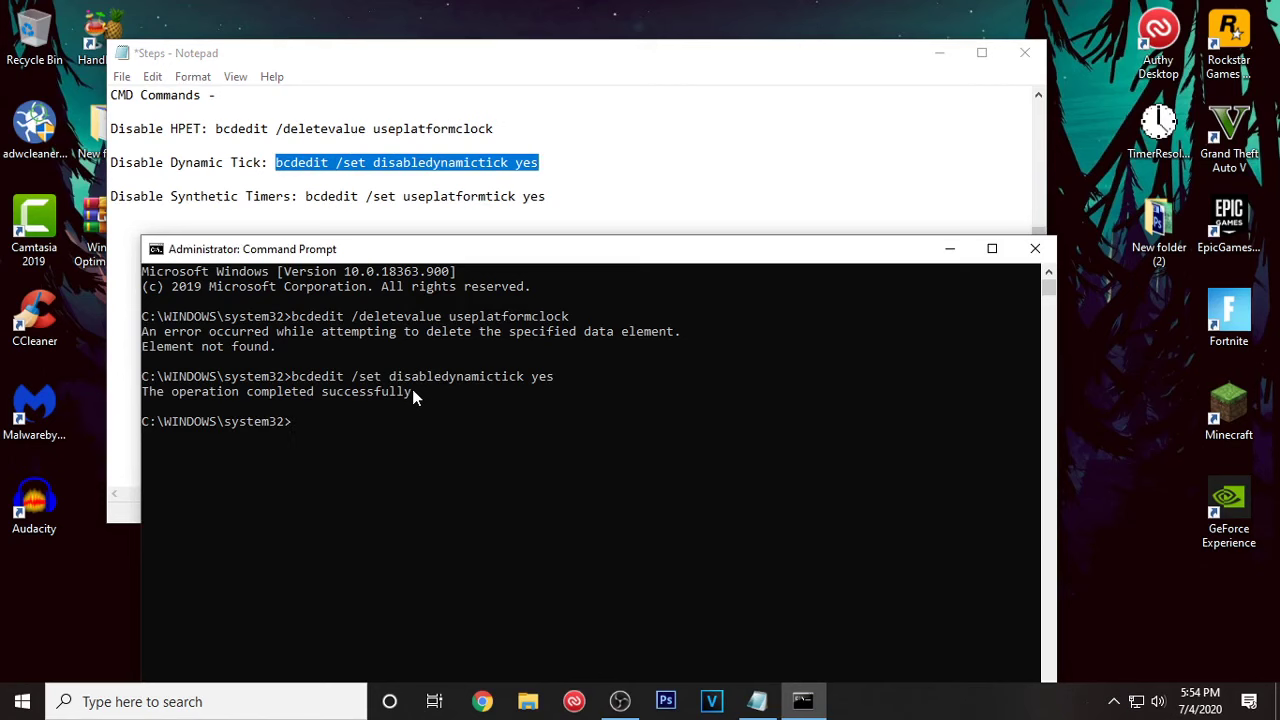
Copy and run the Disable Synthetic Timers command, bcdedit /set useplatformtick yes, then close Command Prompt and minimize the notes.
{"action": "left_click", "coordinate": [305, 197]}
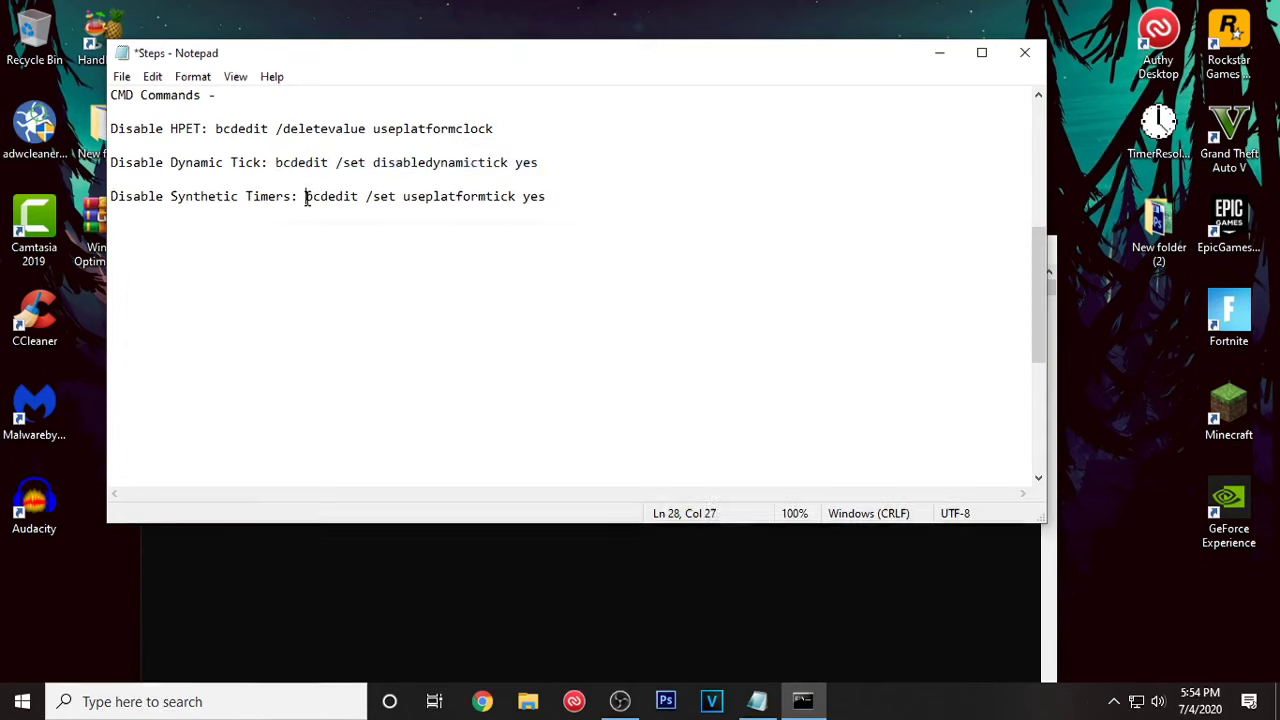
{"action": "left_click_drag", "start_coordinate": [307, 196], "coordinate": [577, 198]}
{"action": "right_click", "coordinate": [508, 193]}
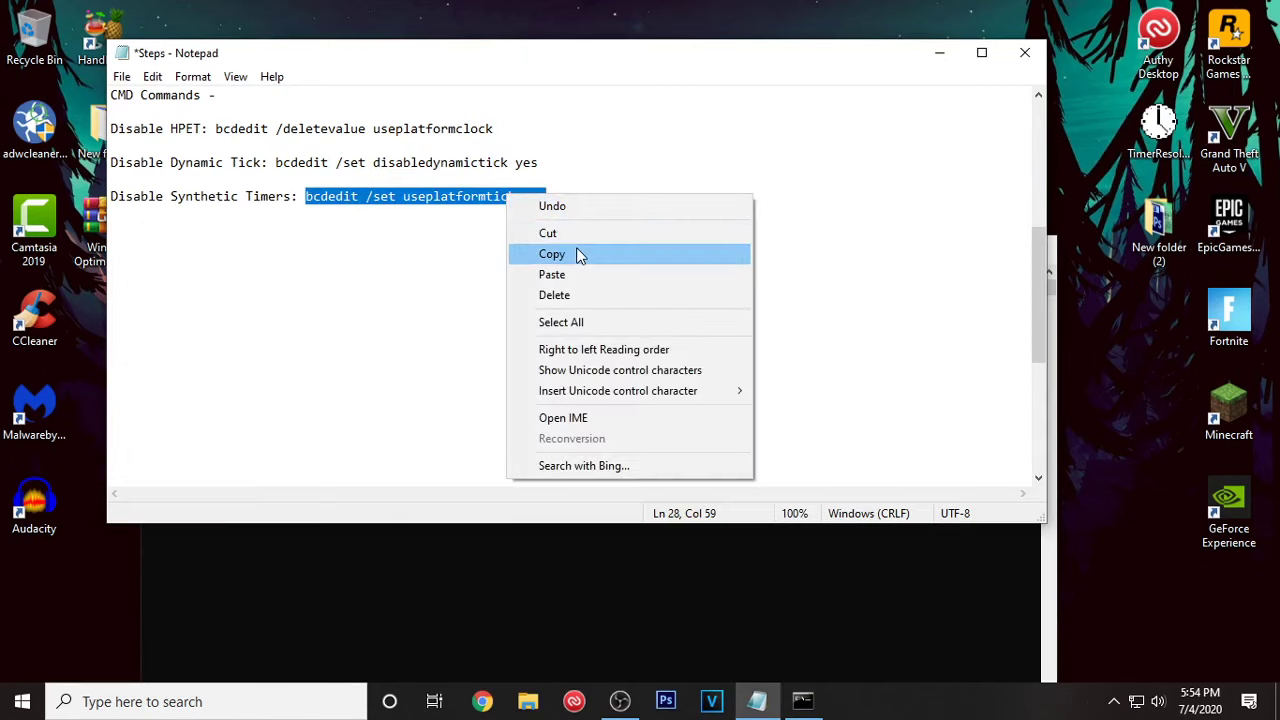
{"action": "left_click", "coordinate": [576, 248]}
{"action": "left_click", "coordinate": [475, 557]}
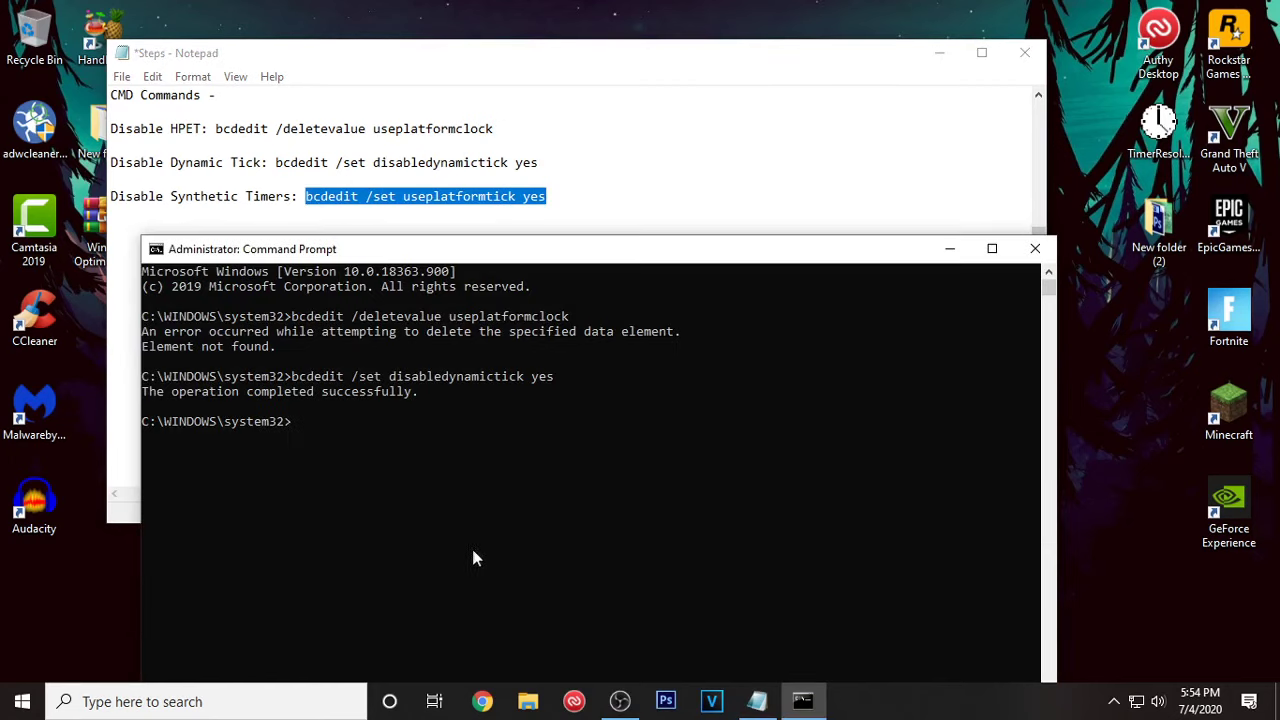
{"action": "right_click", "coordinate": [382, 445]}
{"action": "key", "text": "Return"}
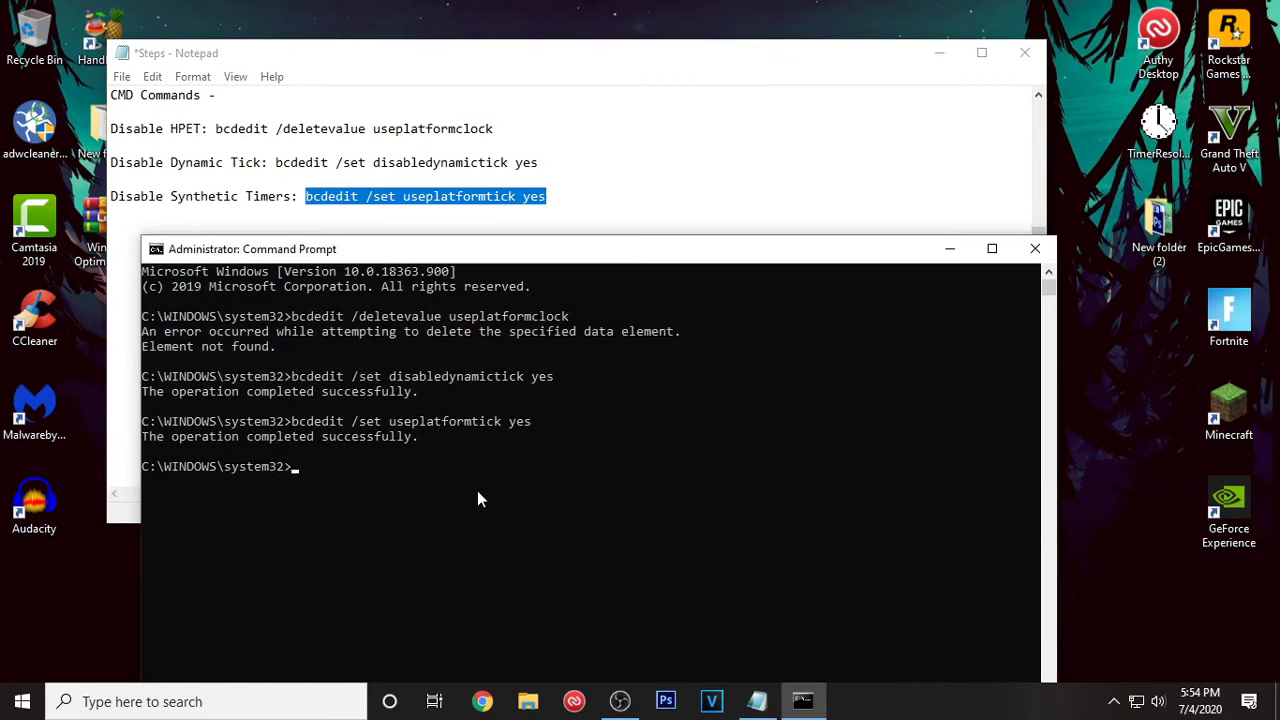
{"action": "left_click", "coordinate": [1024, 258]}
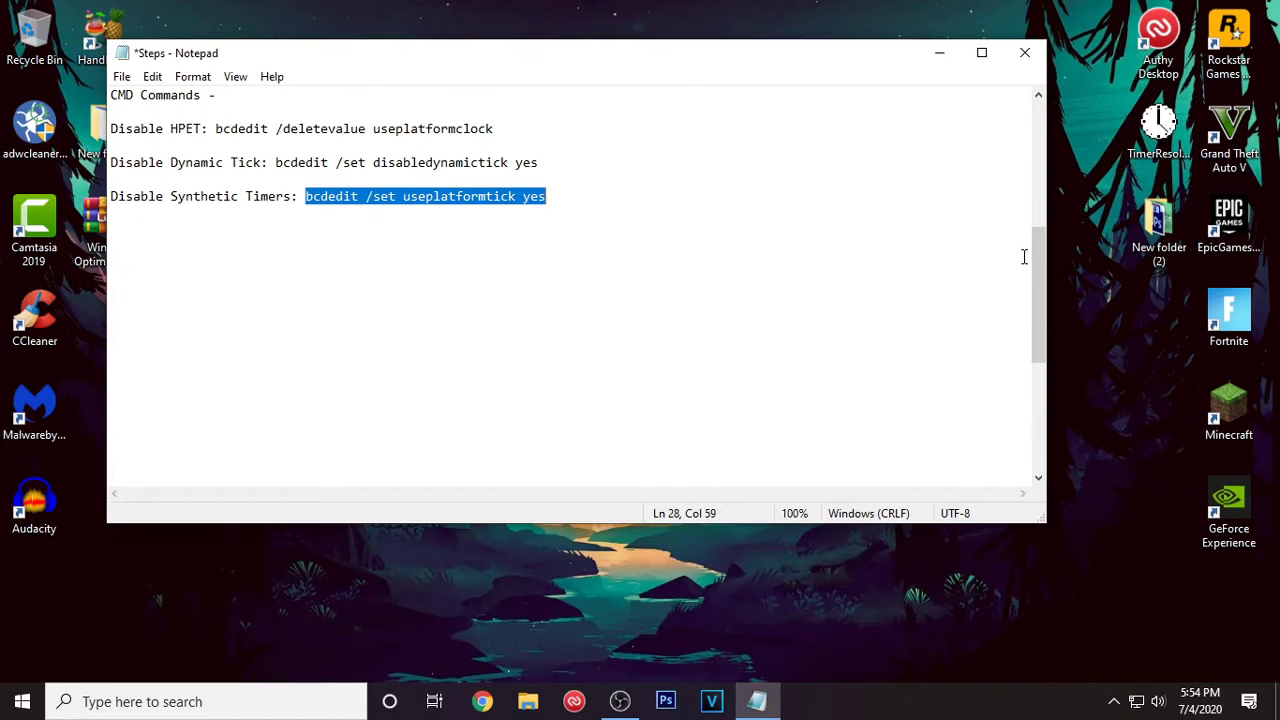
{"action": "left_click", "coordinate": [940, 54]}
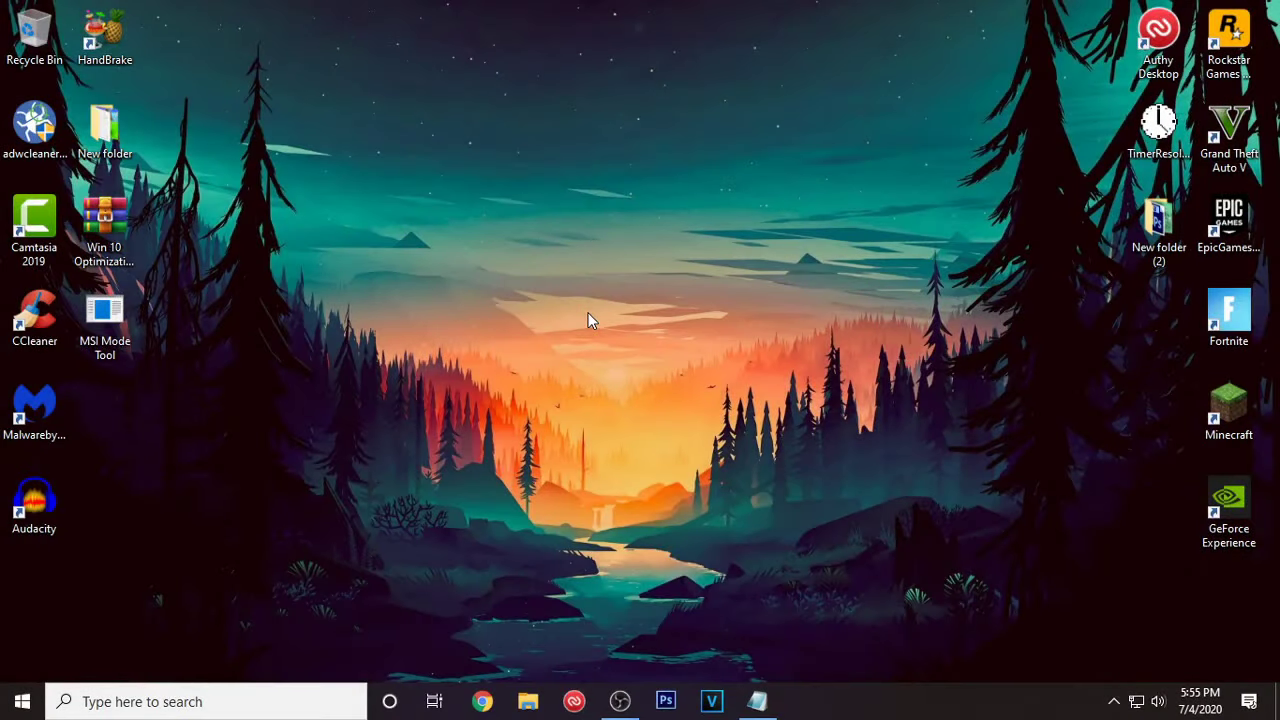
Run MSI Mode Tool from the desktop as administrator, allow it to start and reposition its window.
{"action": "left_click_drag", "start_coordinate": [105, 320], "coordinate": [526, 226]}
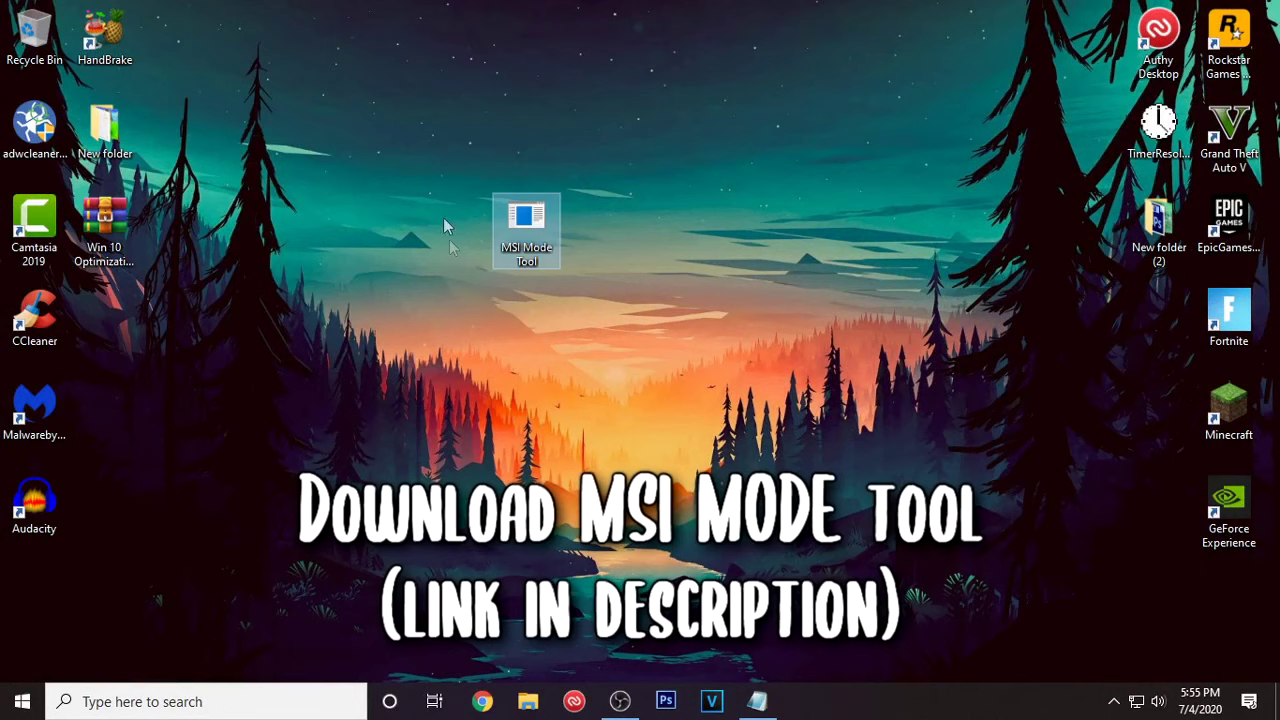
{"action": "right_click", "coordinate": [551, 235]}
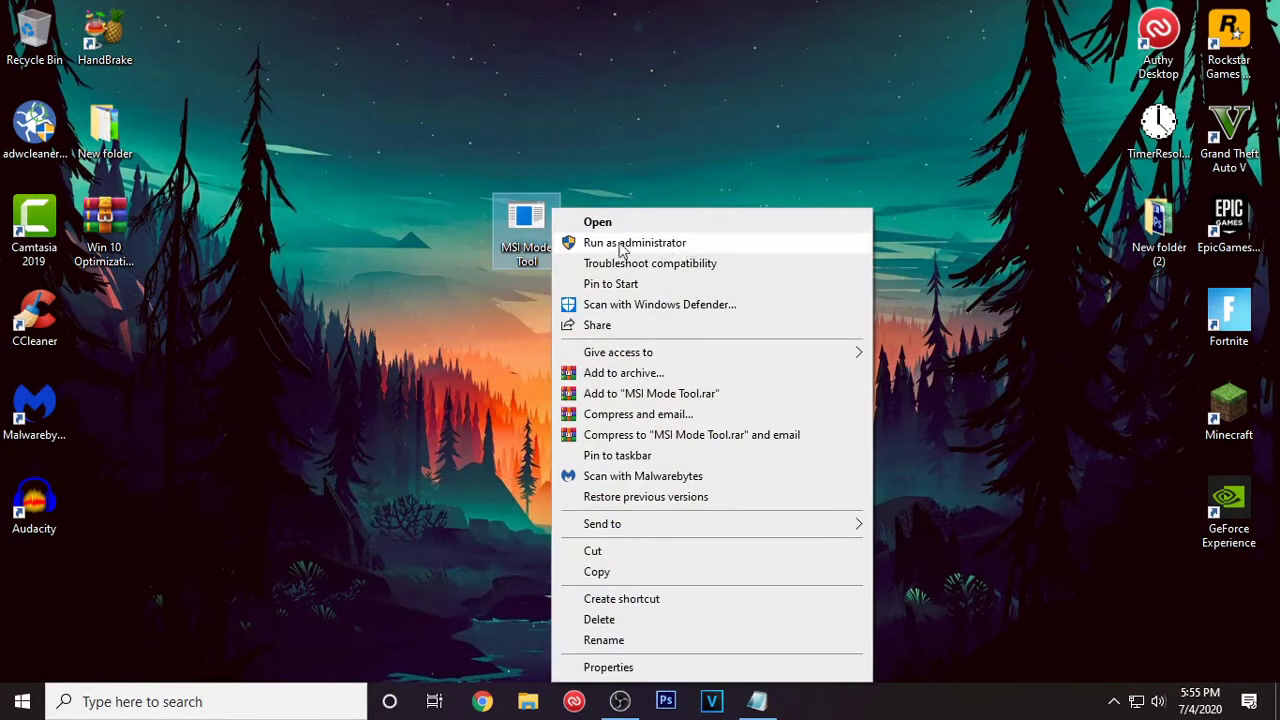
{"action": "left_click", "coordinate": [697, 246]}
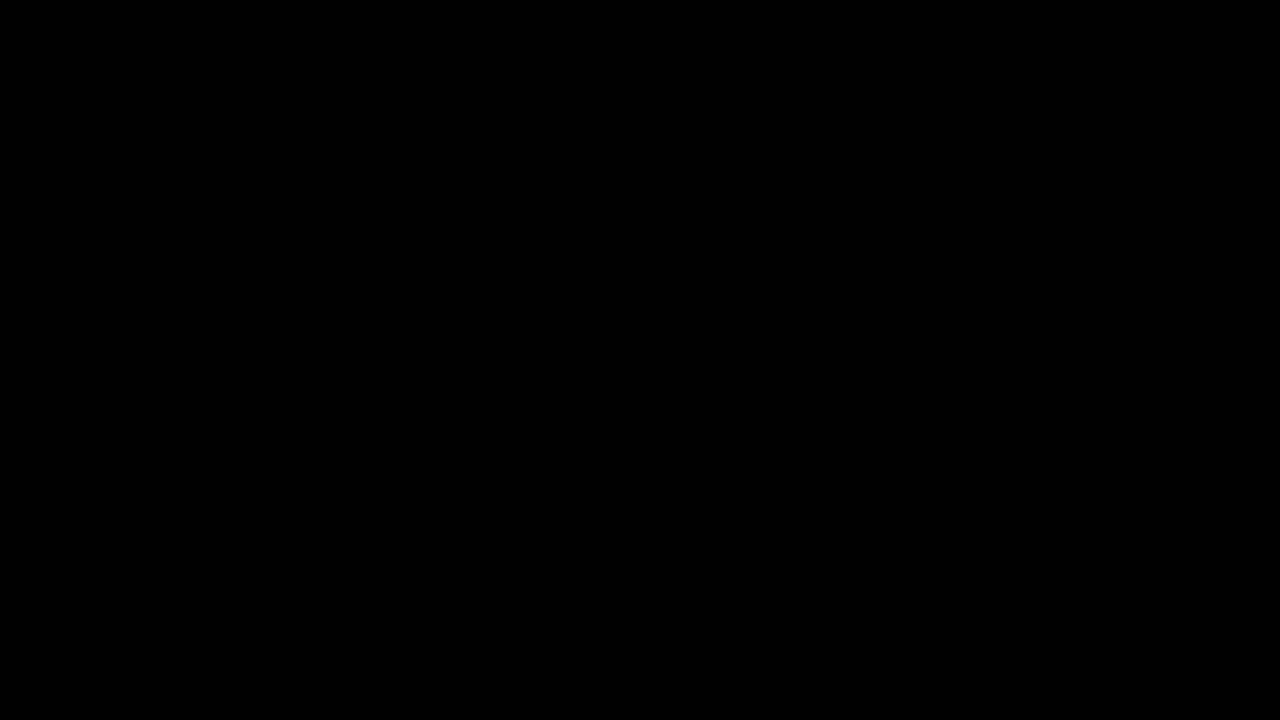
{"action": "left_click", "coordinate": [588, 489]}
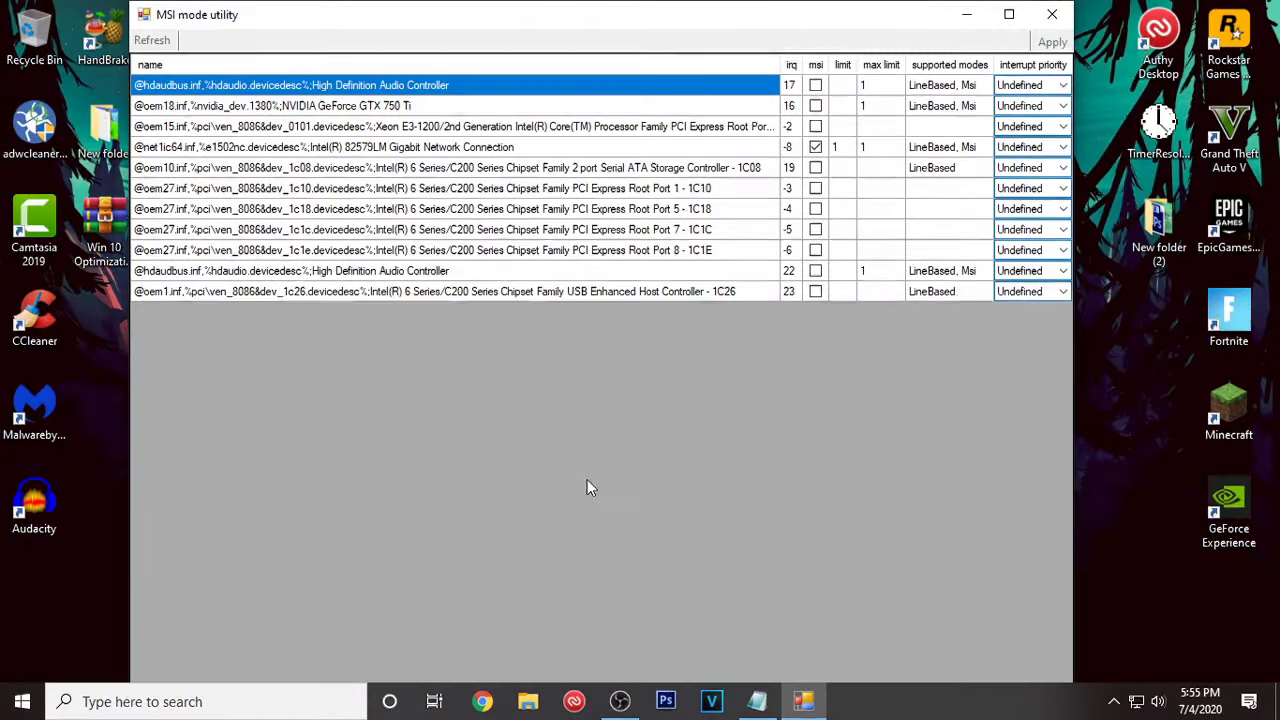
{"action": "left_click_drag", "start_coordinate": [348, 23], "coordinate": [310, 75]}
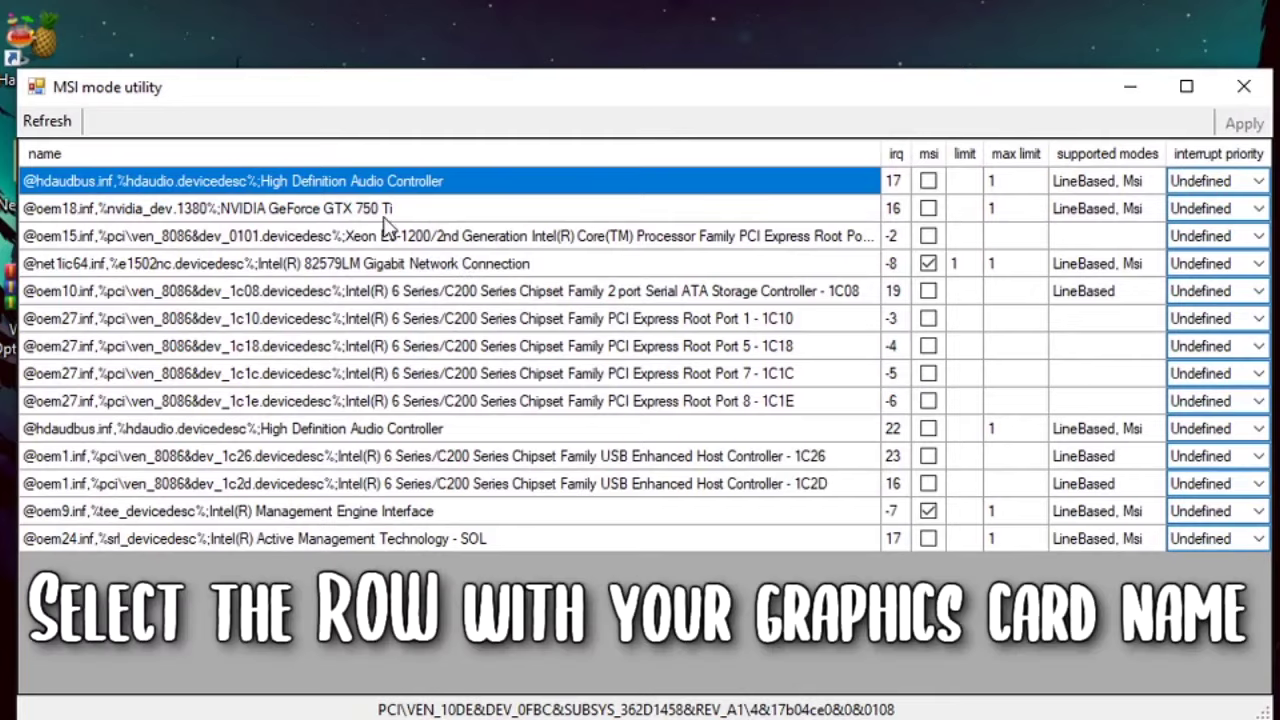
Enable MSI for the NVIDIA GeForce GTX 750 Ti with High interrupt priority, apply it and close the utility.
{"action": "left_click", "coordinate": [305, 210]}
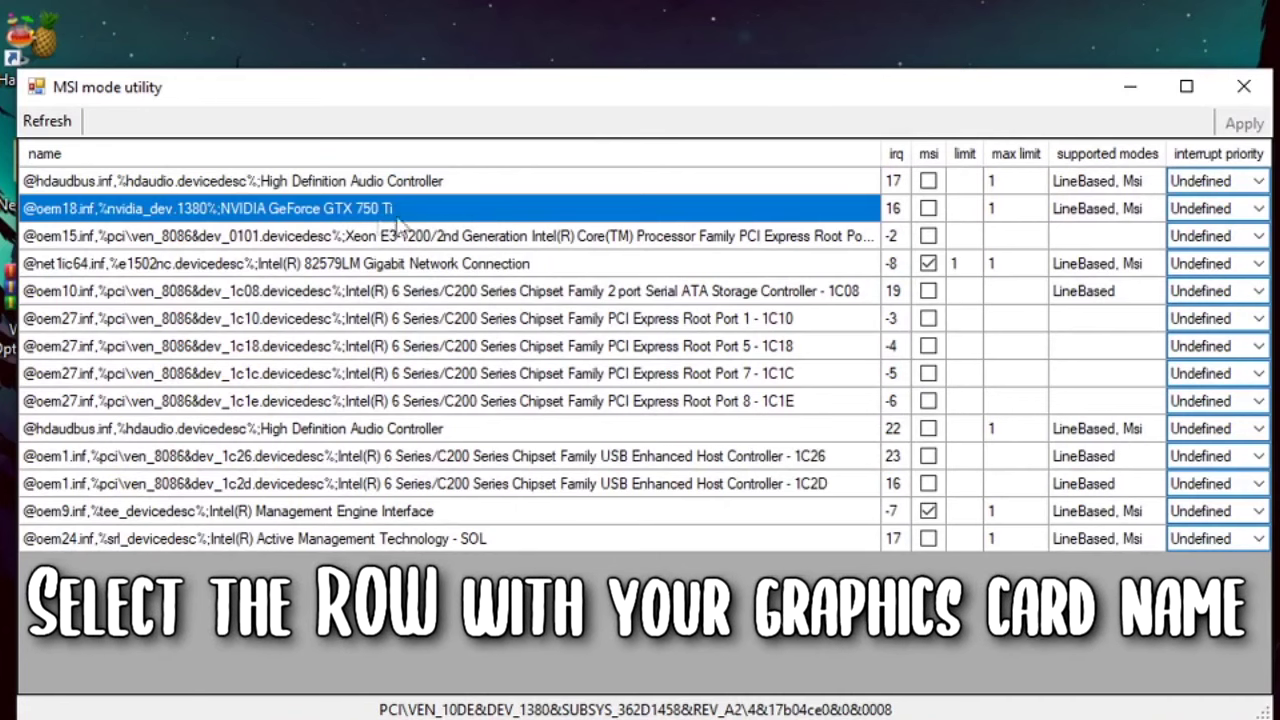
{"action": "left_click", "coordinate": [930, 210]}
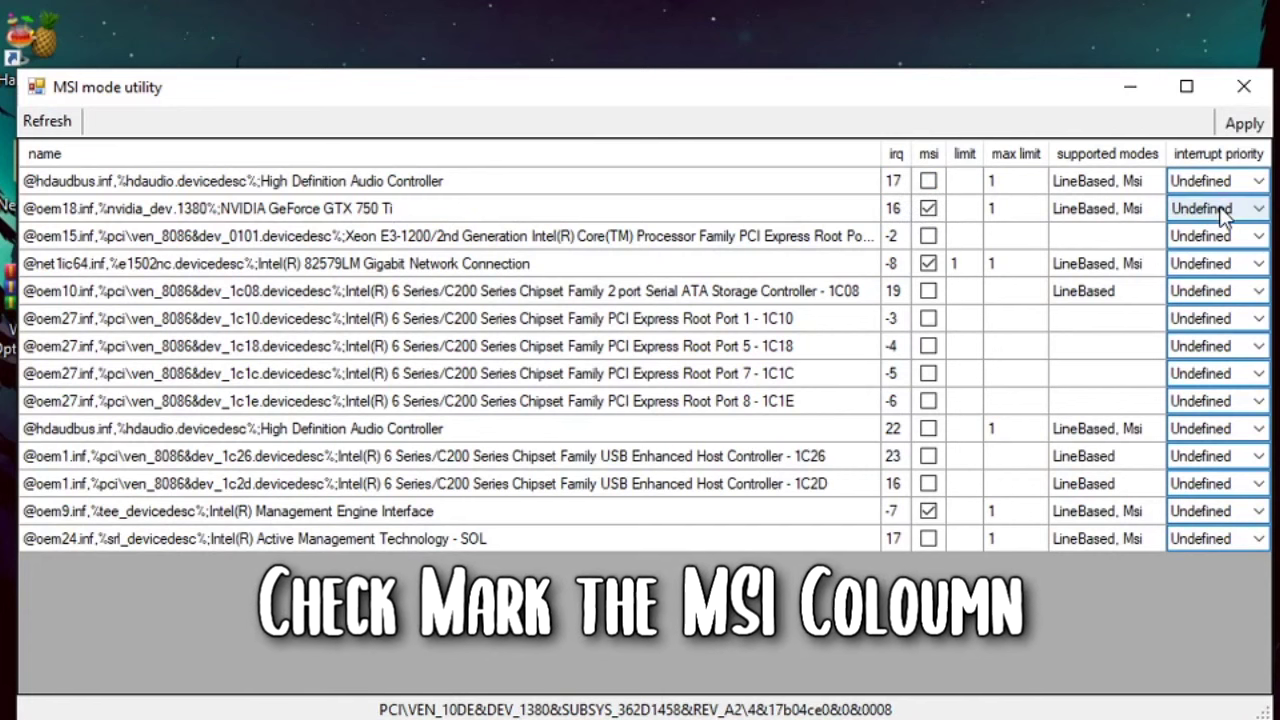
{"action": "left_click", "coordinate": [1253, 212]}
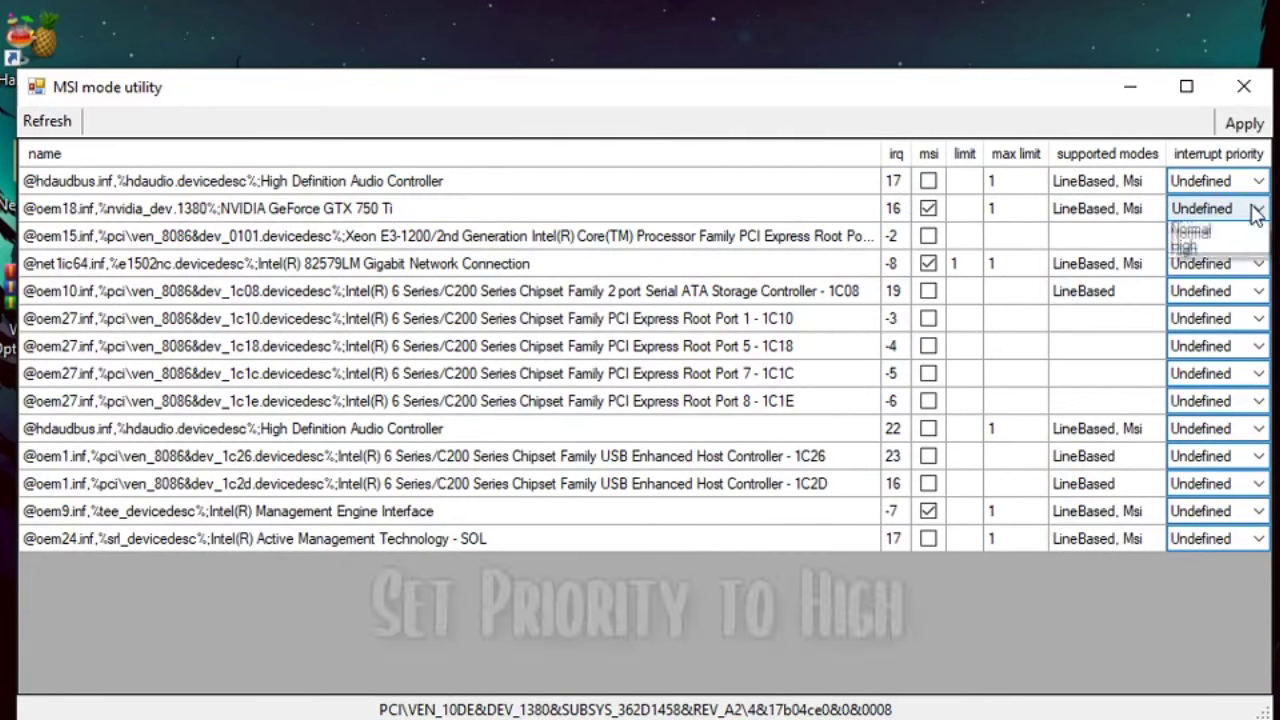
{"action": "left_click", "coordinate": [1236, 282]}
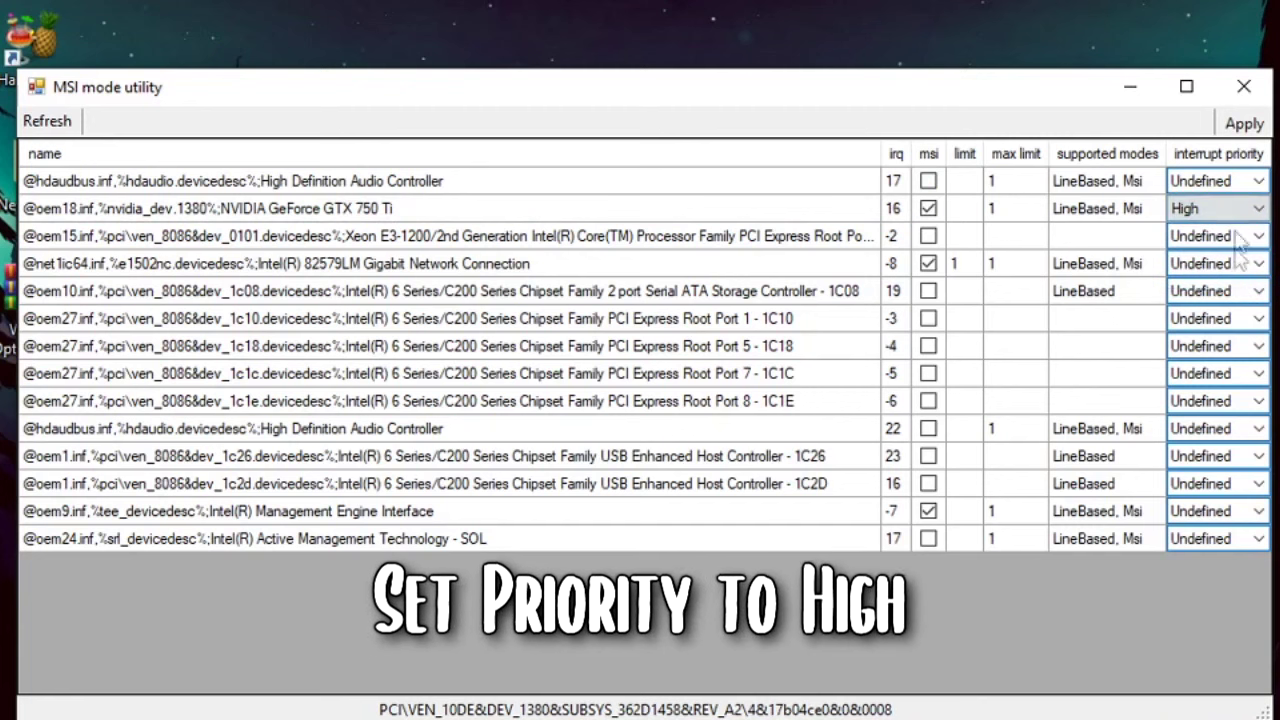
{"action": "left_click", "coordinate": [556, 216]}
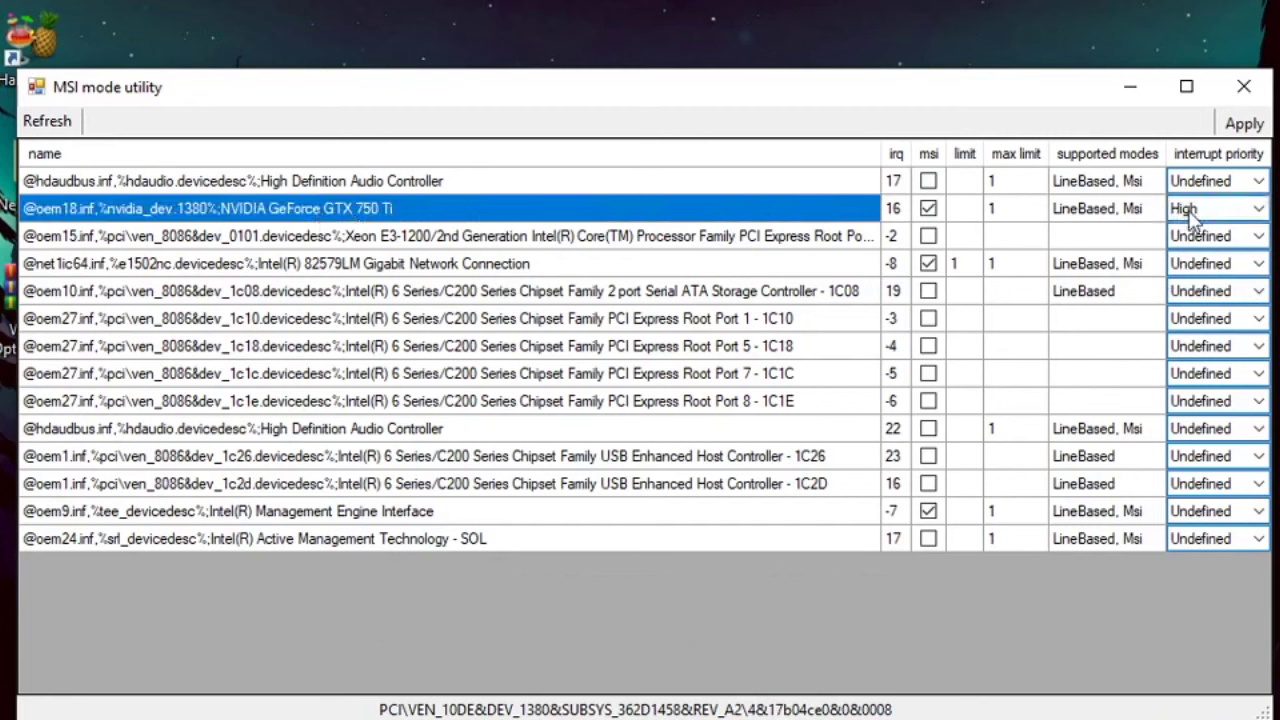
{"action": "left_click", "coordinate": [1248, 126]}
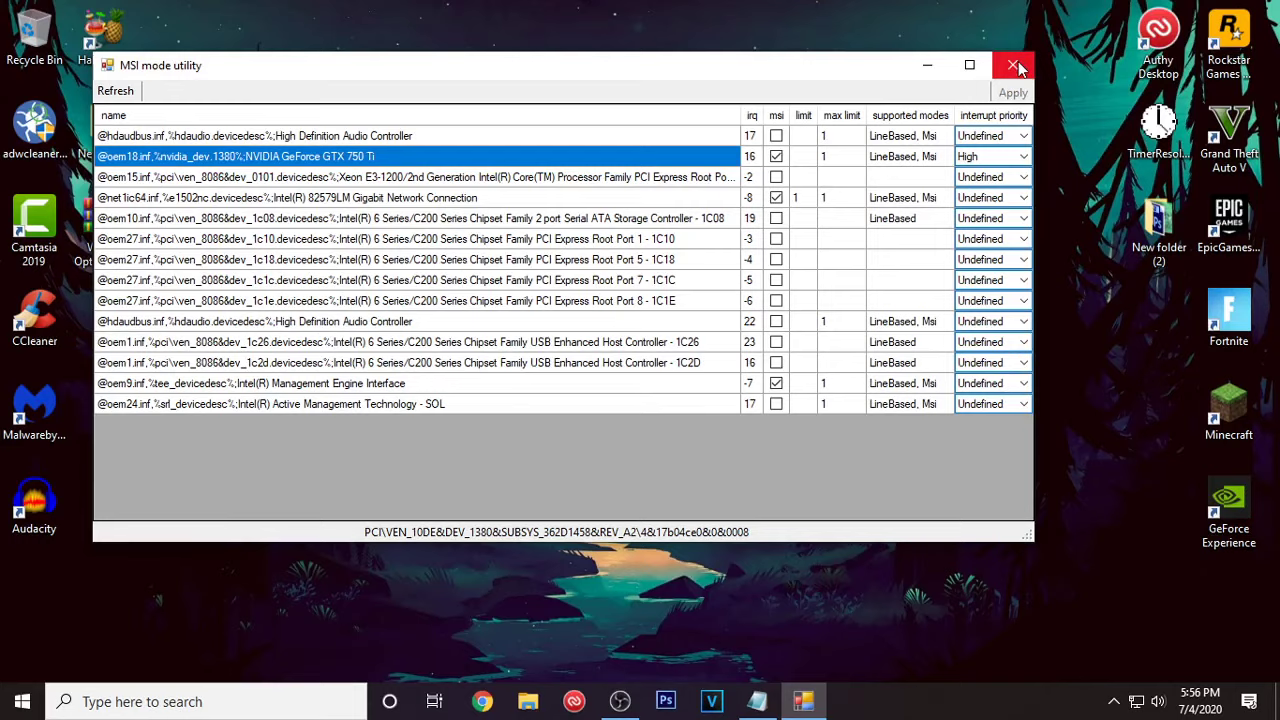
{"action": "left_click", "coordinate": [1016, 66]}
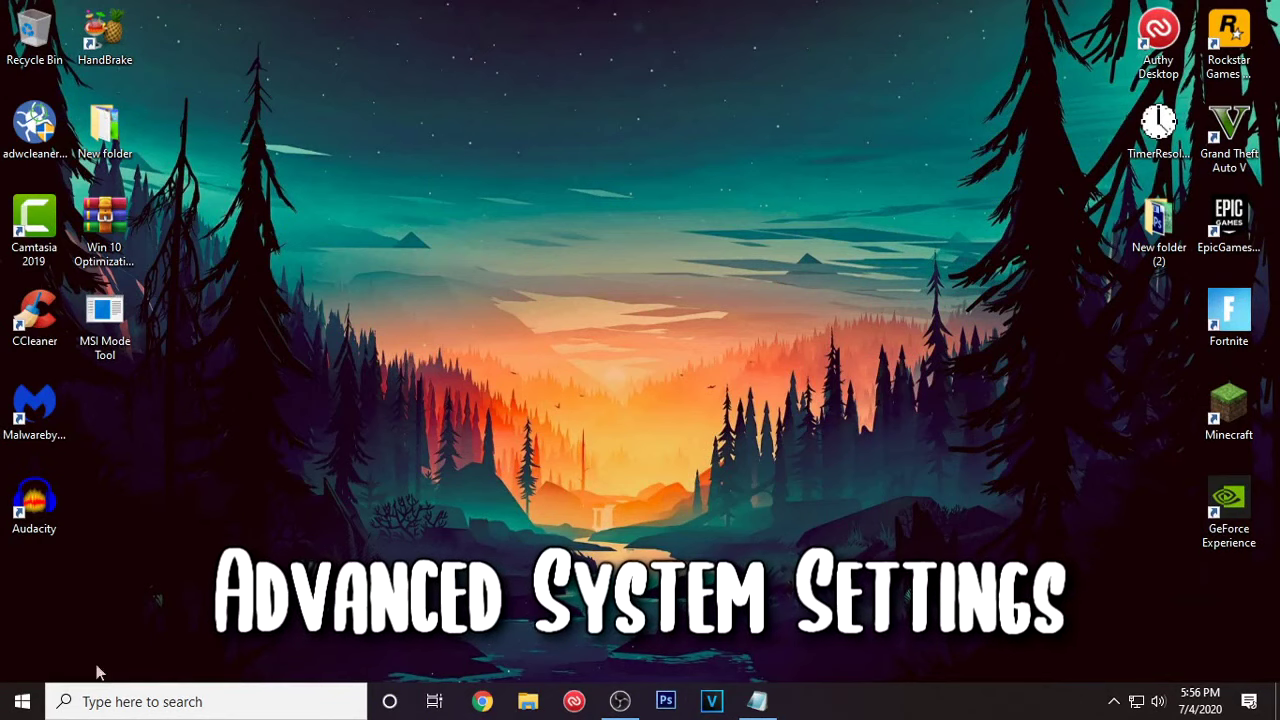
Find This PC through Windows search, open its properties and bring up the Performance Options from the advanced system settings.
{"action": "left_click", "coordinate": [38, 703]}
{"action": "type", "text": "thi"}
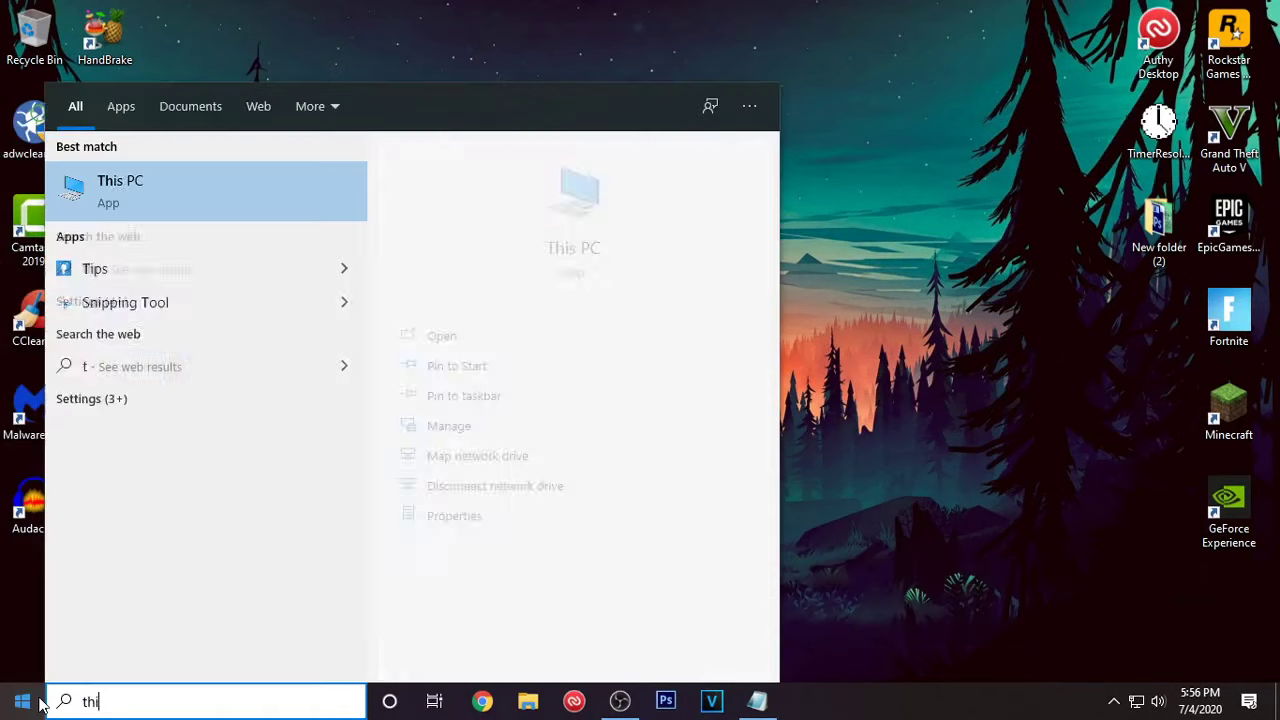
{"action": "type", "text": "s pc"}
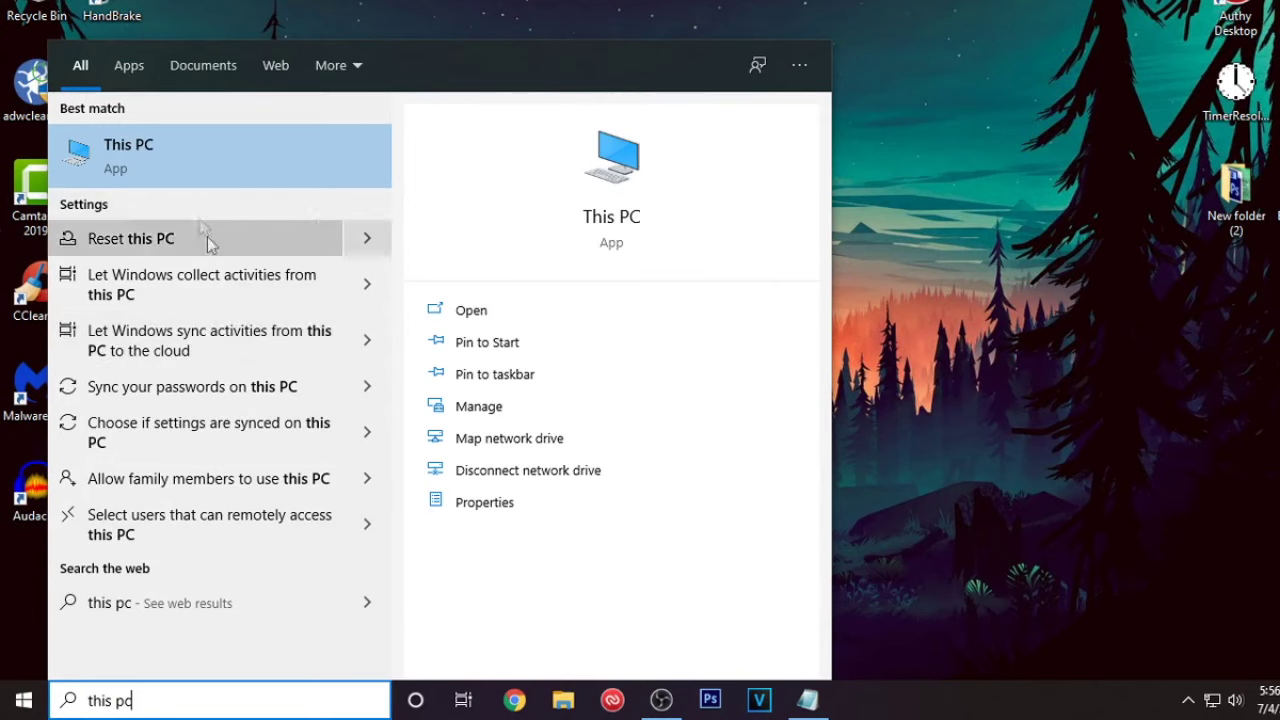
{"action": "right_click", "coordinate": [179, 166]}
{"action": "left_click", "coordinate": [264, 352]}
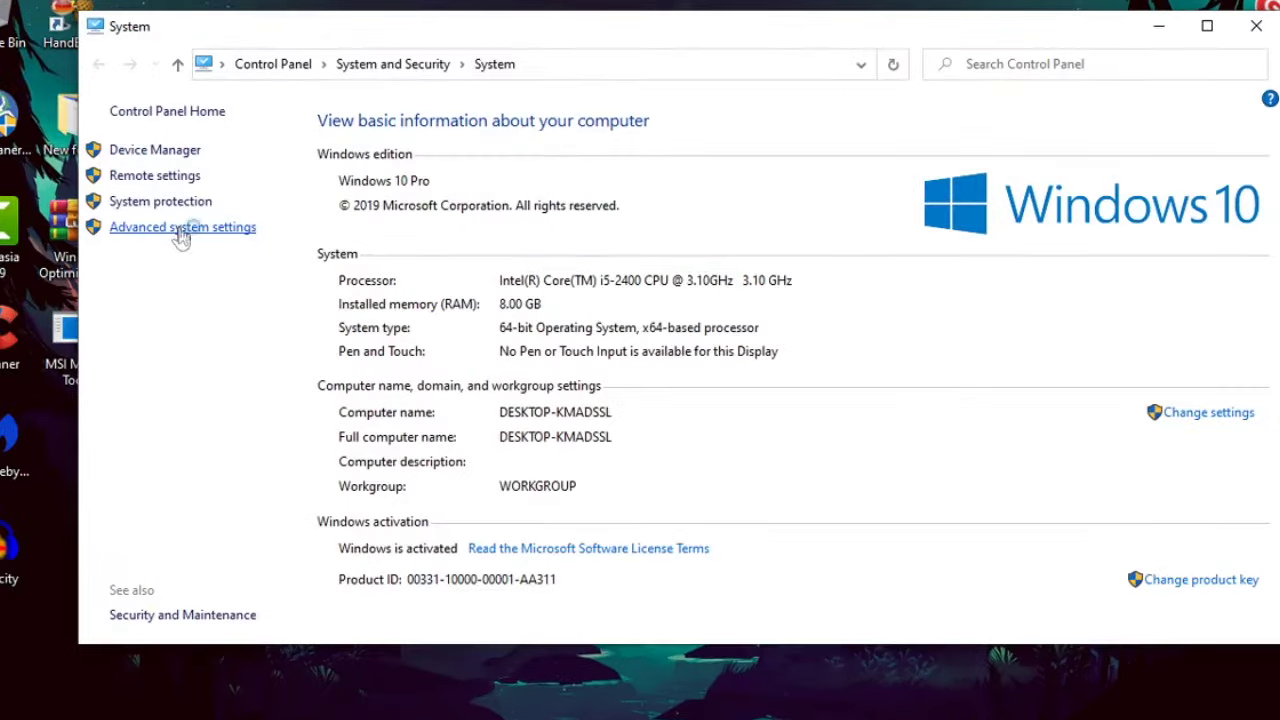
{"action": "left_click", "coordinate": [180, 230]}
{"action": "left_click_drag", "start_coordinate": [248, 156], "coordinate": [460, 88]}
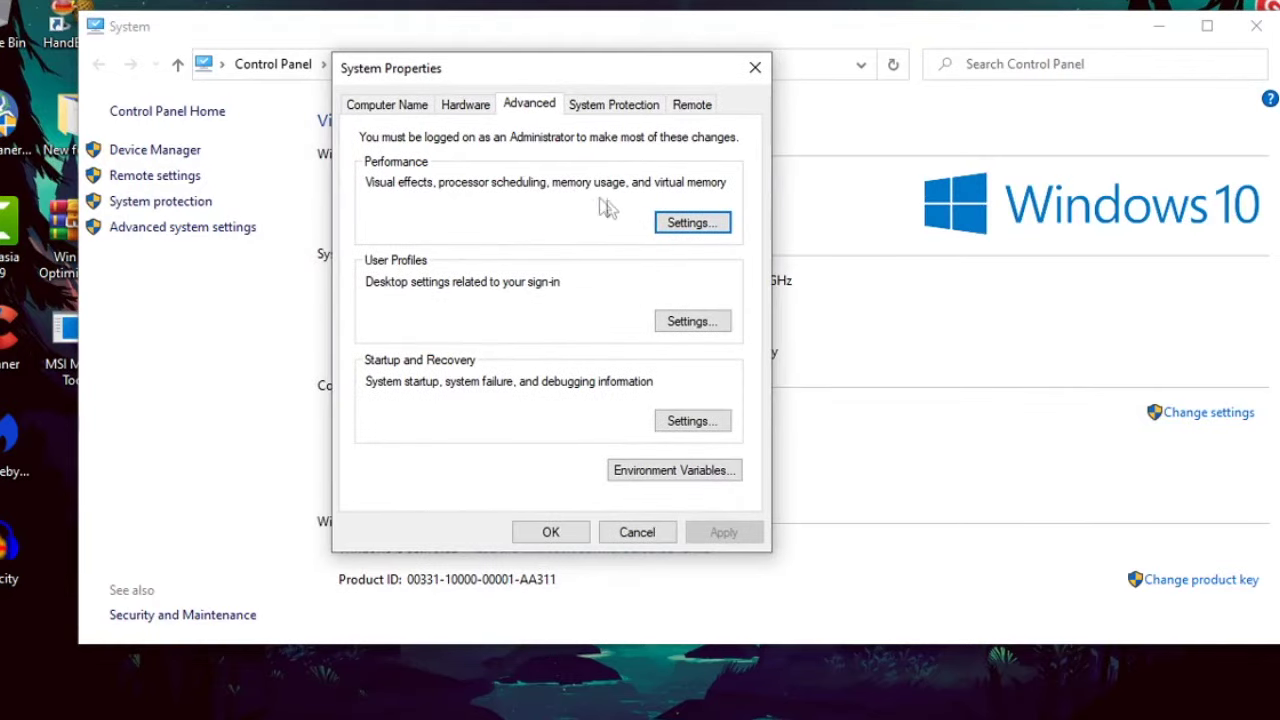
{"action": "left_click", "coordinate": [711, 230]}
{"action": "left_click_drag", "start_coordinate": [543, 130], "coordinate": [547, 63]}
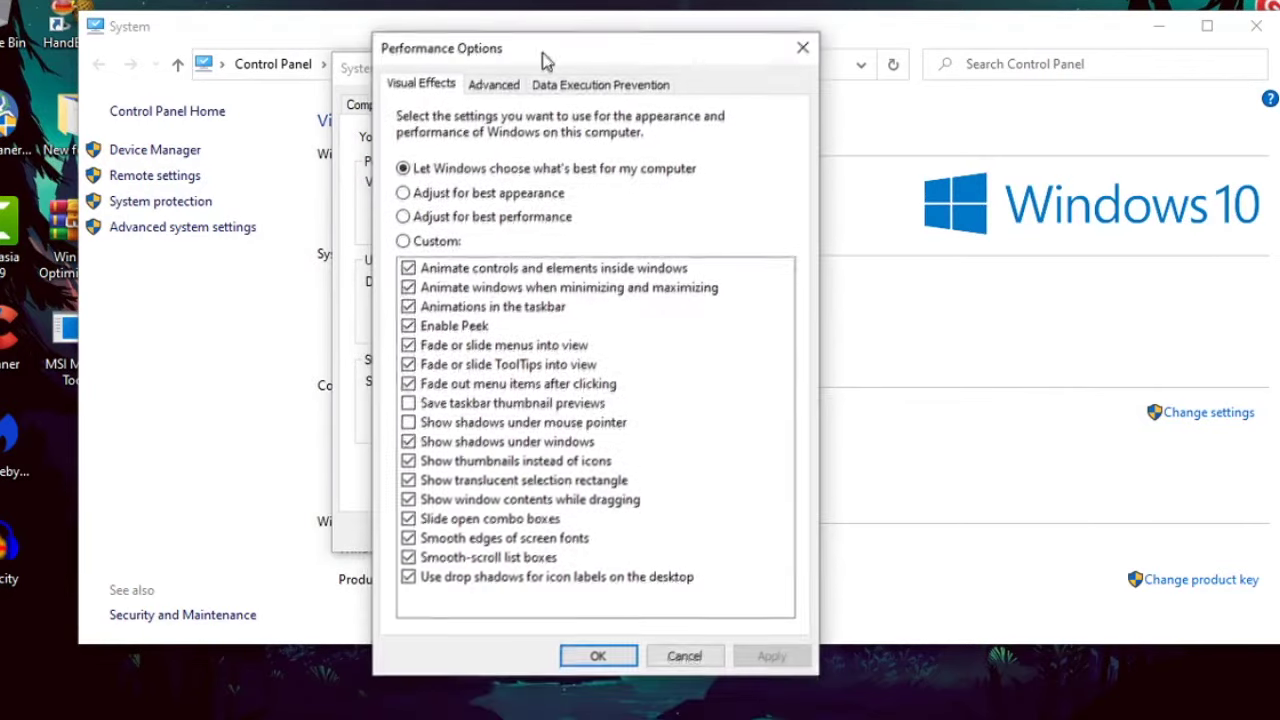
Adjust visual effects for best performance, re-enable only Show thumbnails instead of icons and Smooth edges of screen fonts, and apply.
{"action": "left_click", "coordinate": [519, 218]}
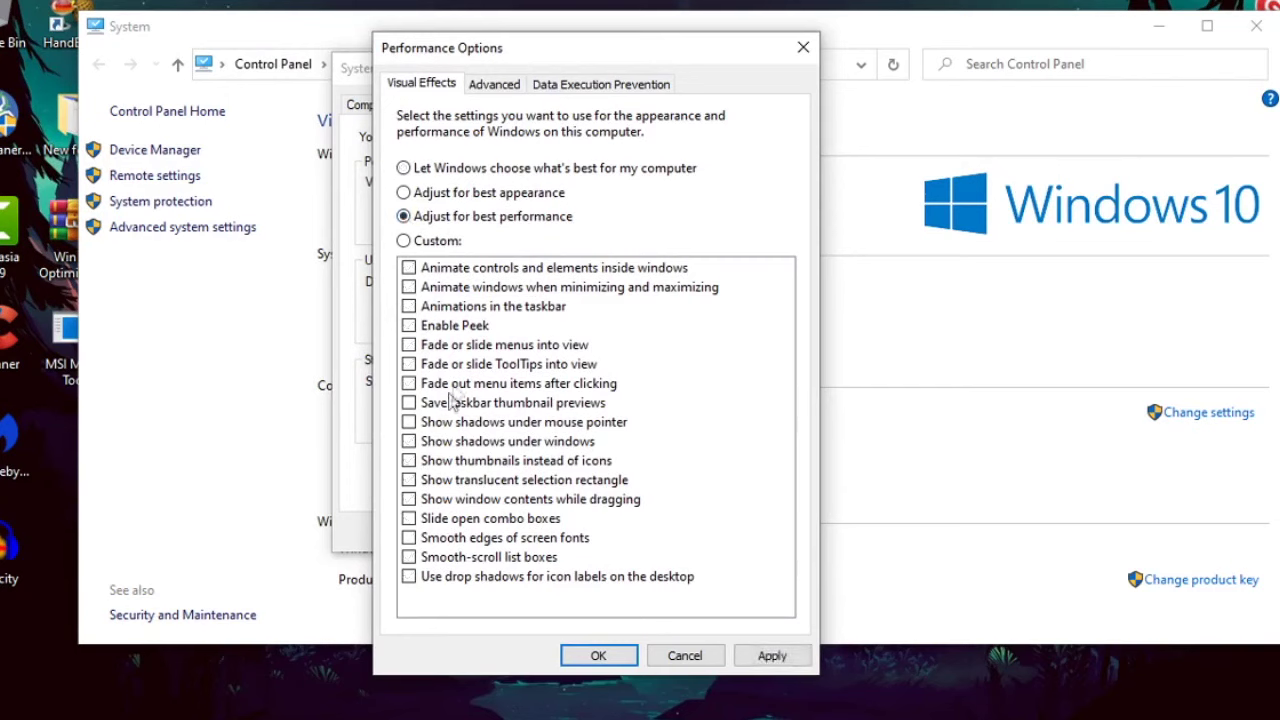
{"action": "left_click", "coordinate": [409, 461]}
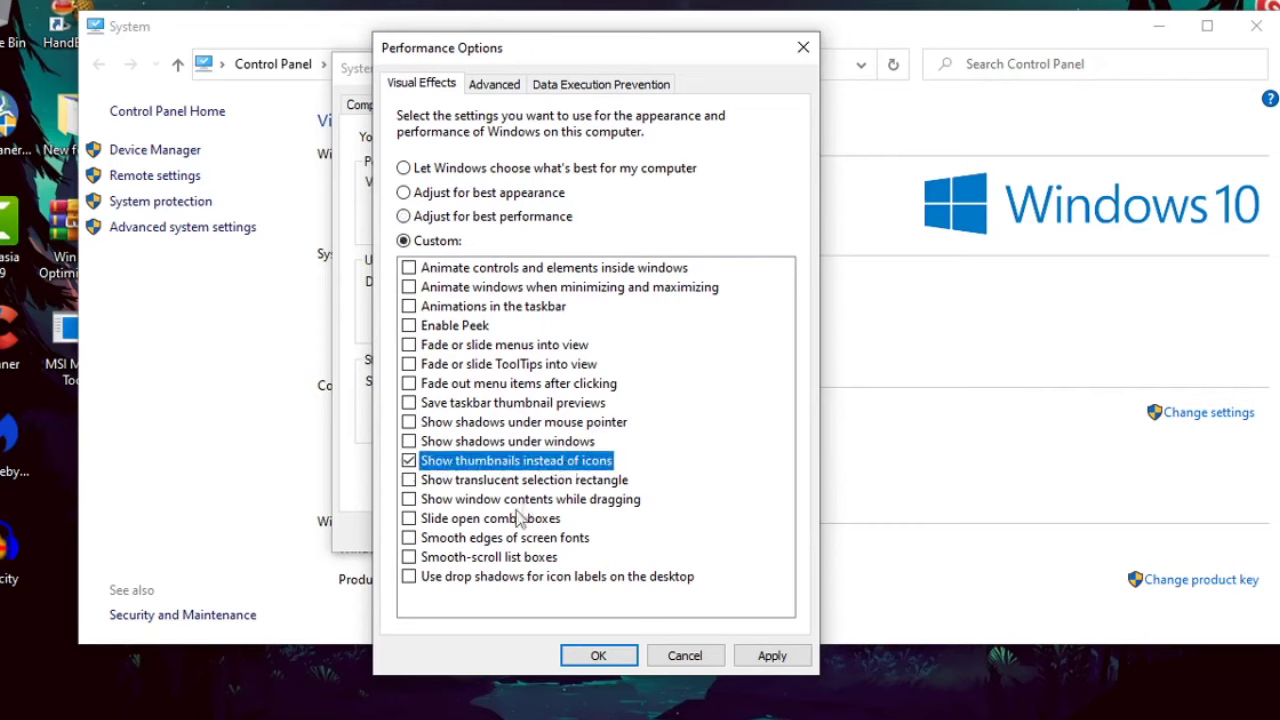
{"action": "left_click", "coordinate": [410, 538]}
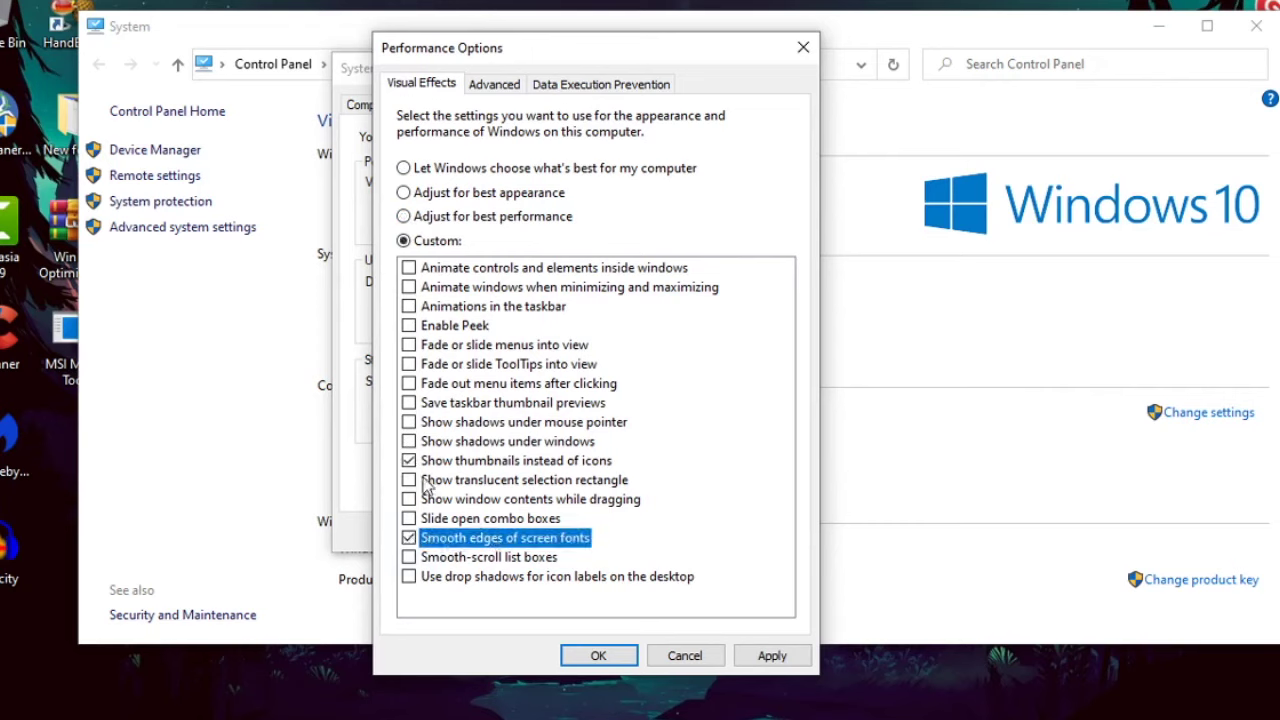
{"action": "left_click", "coordinate": [765, 656]}
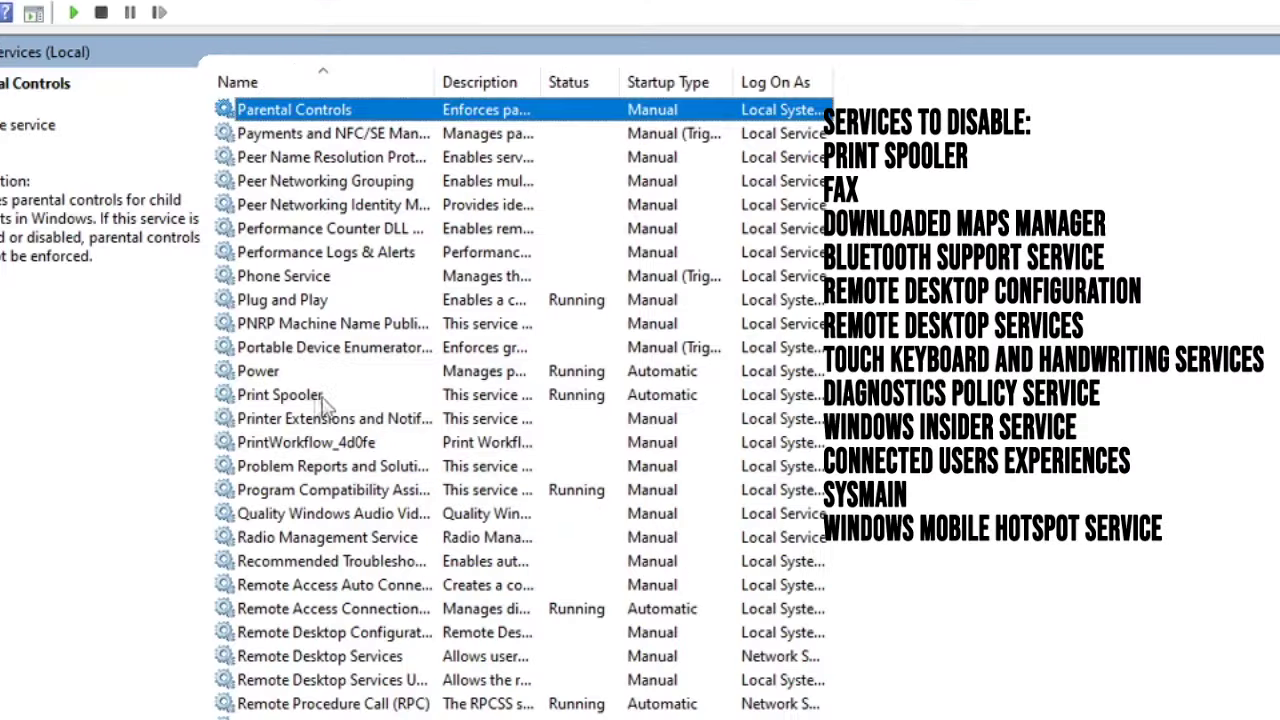
Stop the Print Spooler service, set its startup type to Disabled and apply the change.
{"action": "left_click", "coordinate": [309, 399]}
{"action": "right_click", "coordinate": [292, 397]}
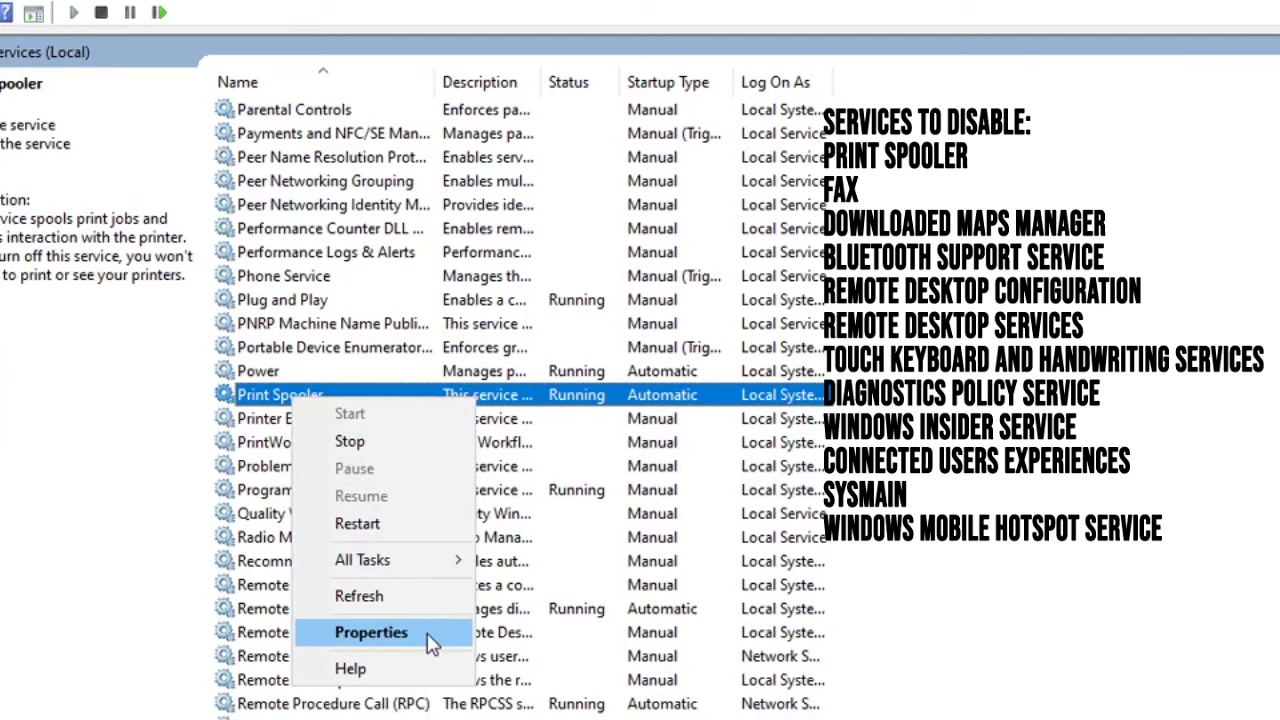
{"action": "left_click", "coordinate": [371, 633]}
{"action": "left_click_drag", "start_coordinate": [533, 110], "coordinate": [533, 110]}
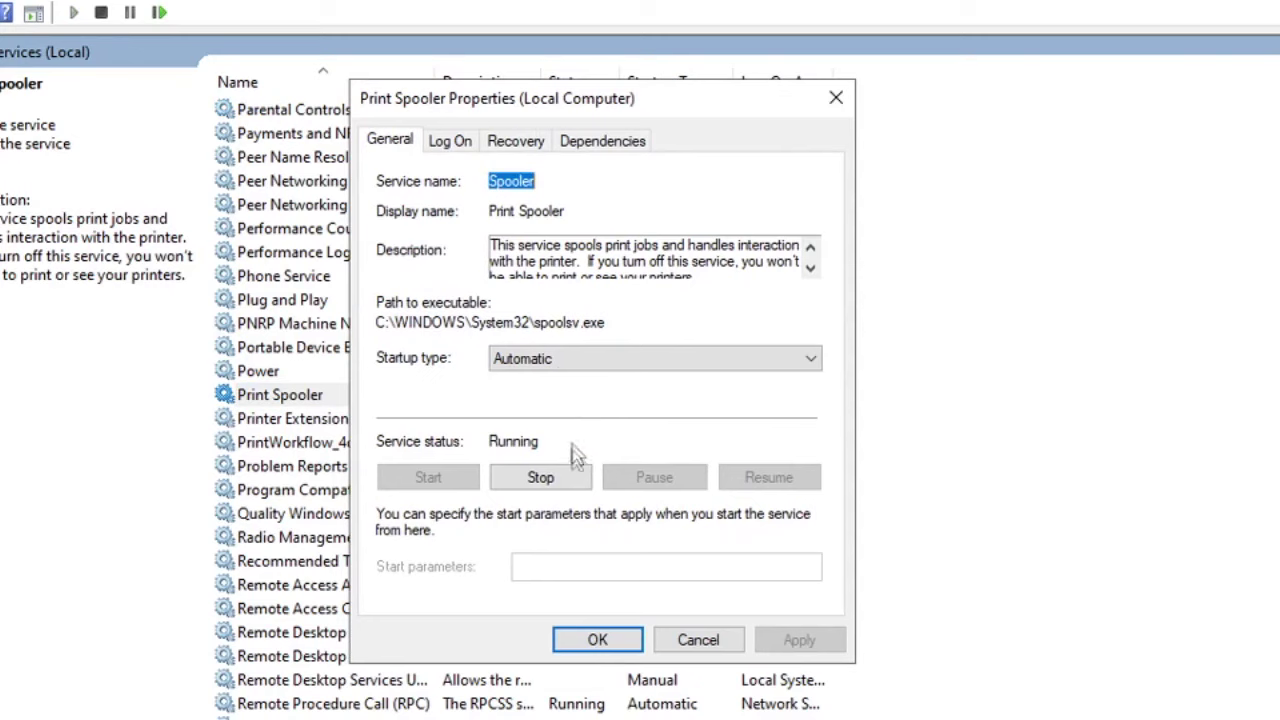
{"action": "left_click", "coordinate": [540, 479]}
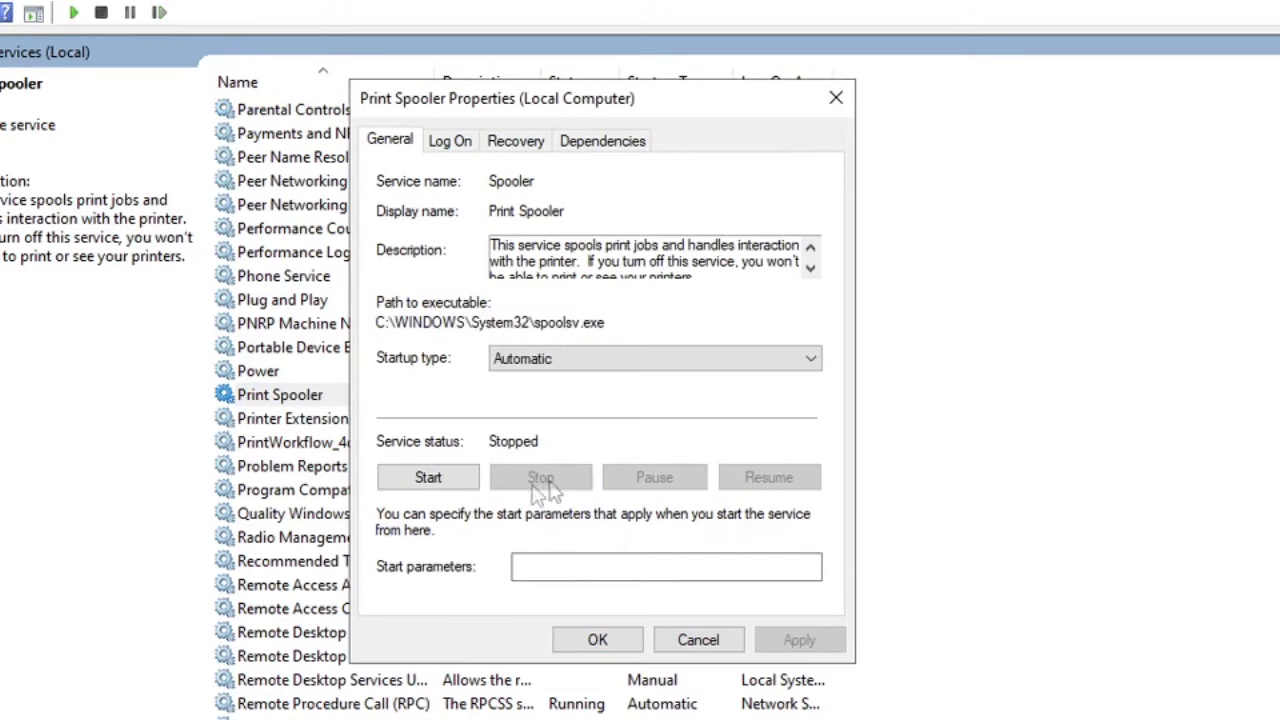
{"action": "left_click", "coordinate": [571, 363]}
{"action": "left_click", "coordinate": [560, 433]}
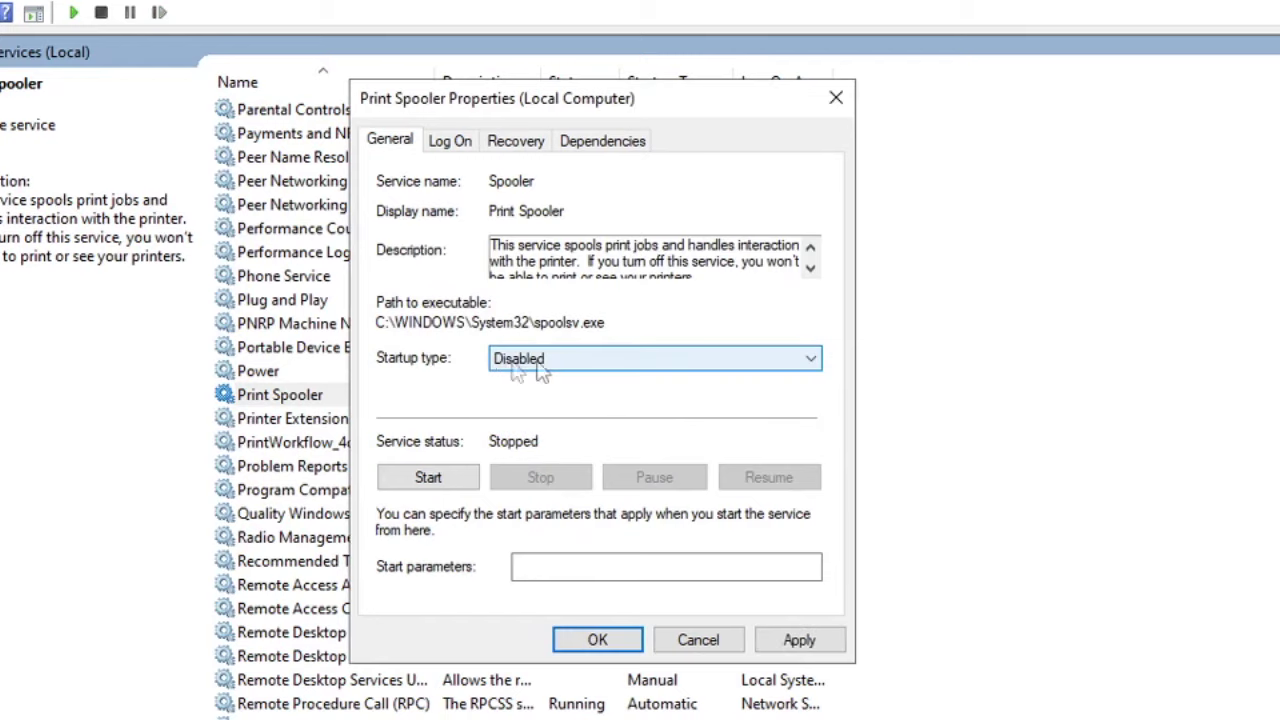
{"action": "left_click", "coordinate": [797, 645]}
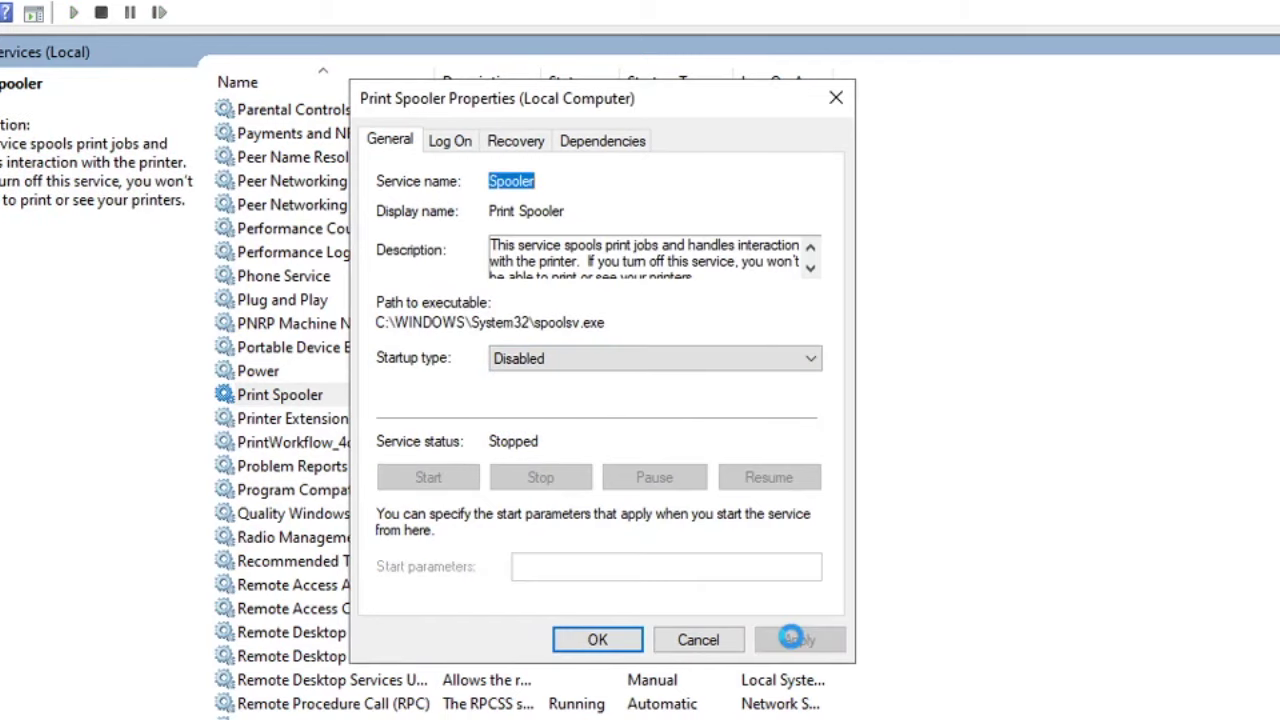
{"action": "left_click", "coordinate": [618, 640]}
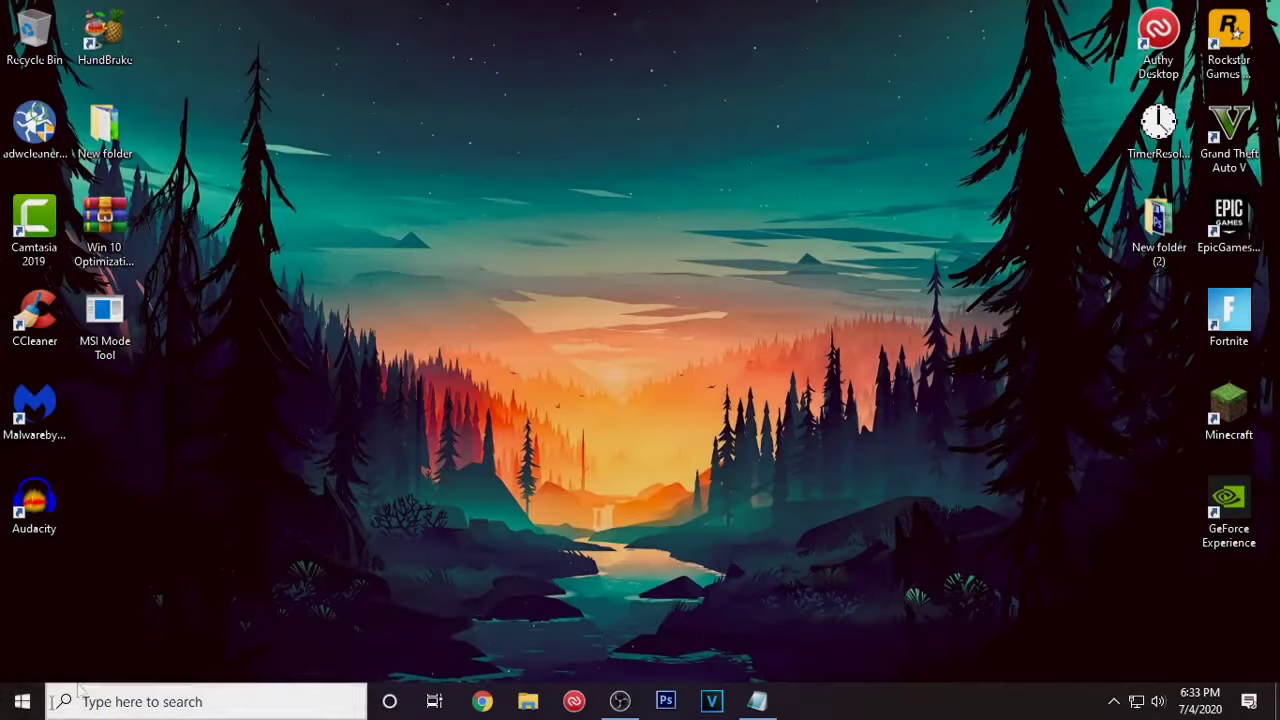
Open the Windows system storage settings and bring up the list of removable temporary files.
{"action": "left_click", "coordinate": [22, 701]}
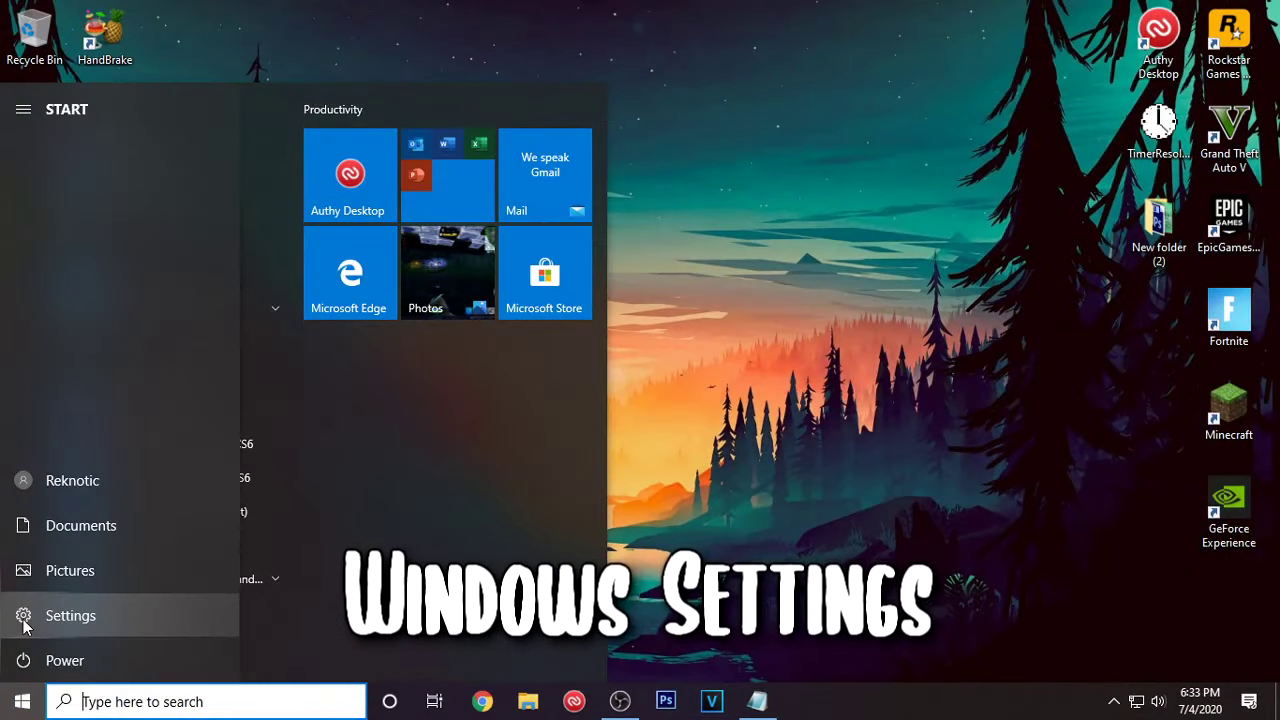
{"action": "left_click", "coordinate": [23, 617]}
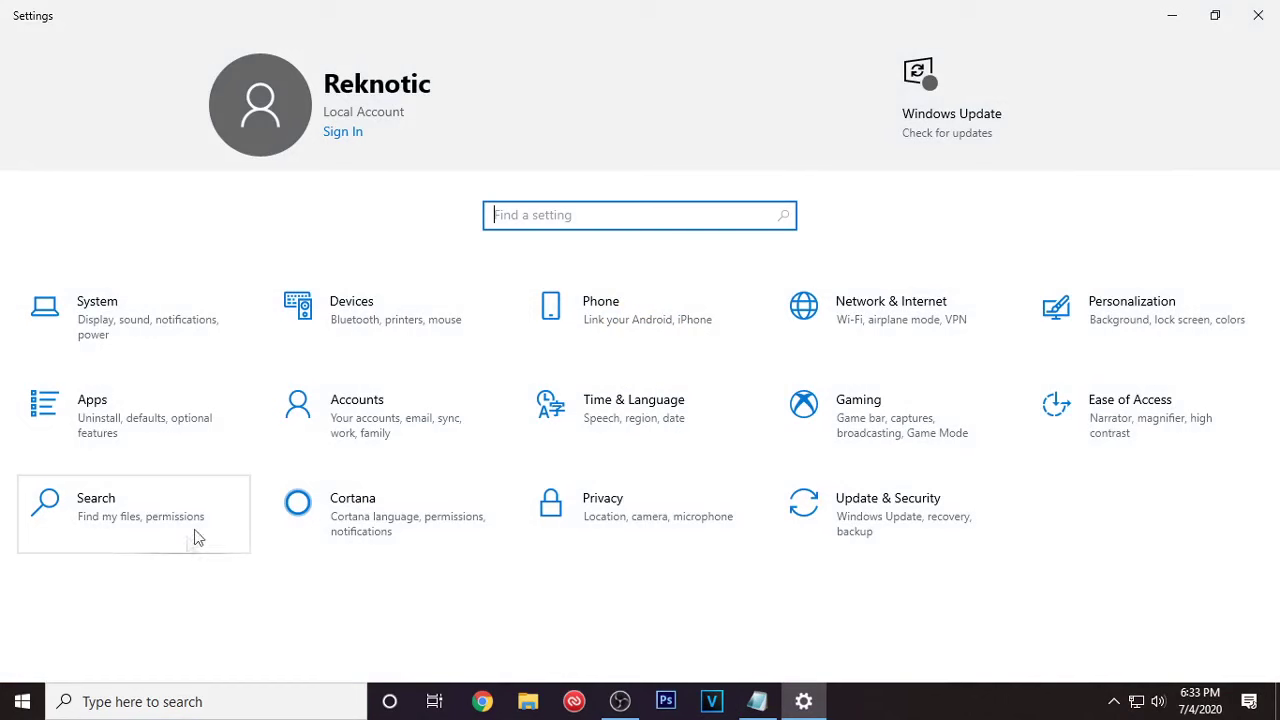
{"action": "left_click", "coordinate": [180, 340]}
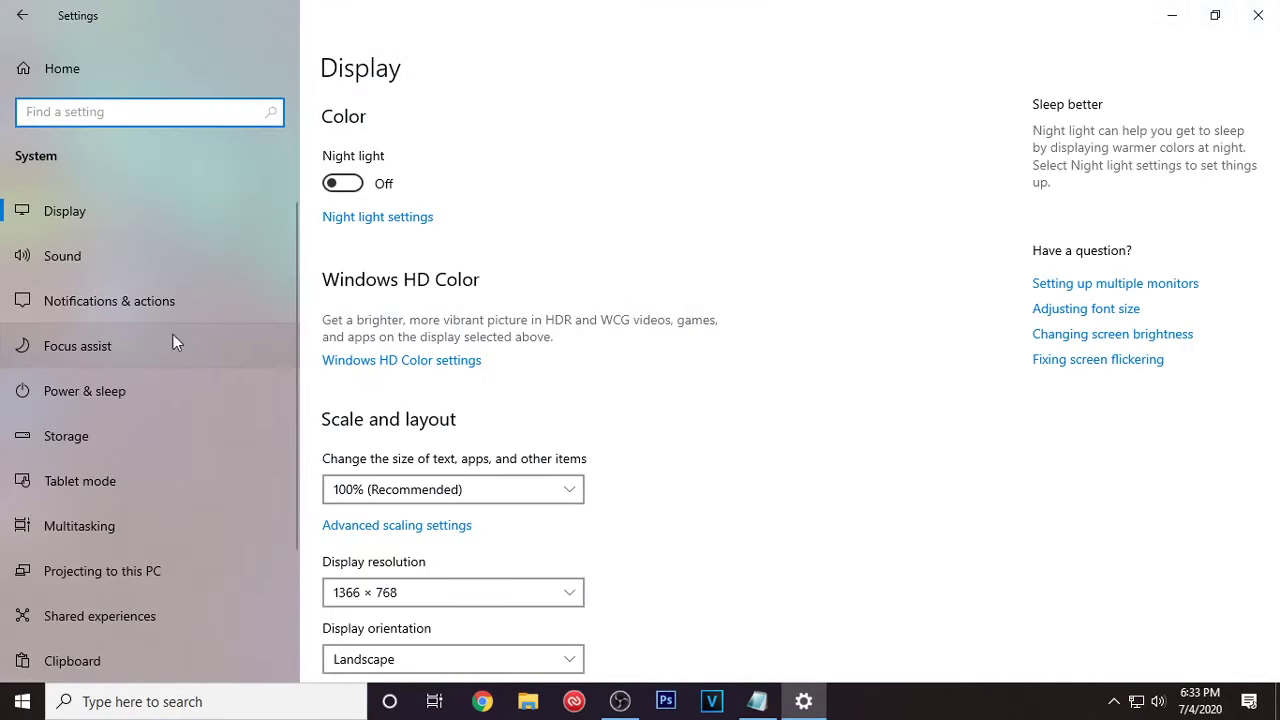
{"action": "scroll", "coordinate": [85, 278], "scroll_direction": "down", "scroll_amount": 2}
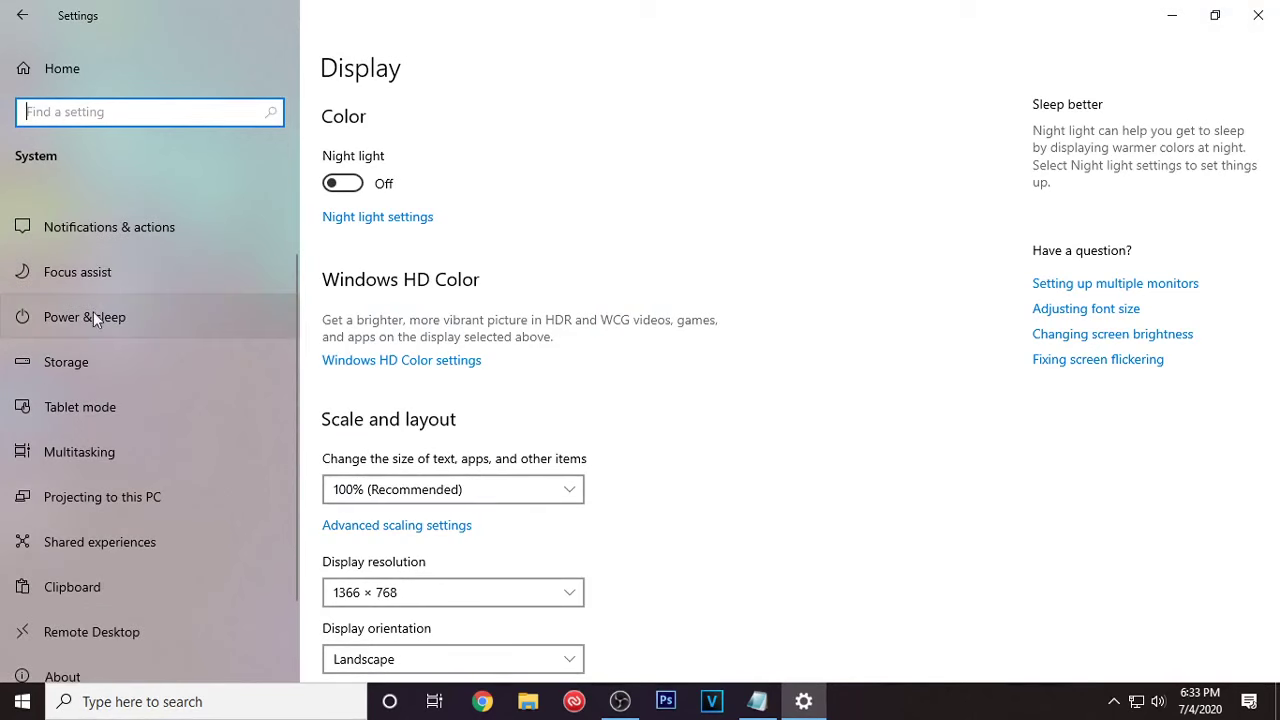
{"action": "left_click", "coordinate": [107, 362]}
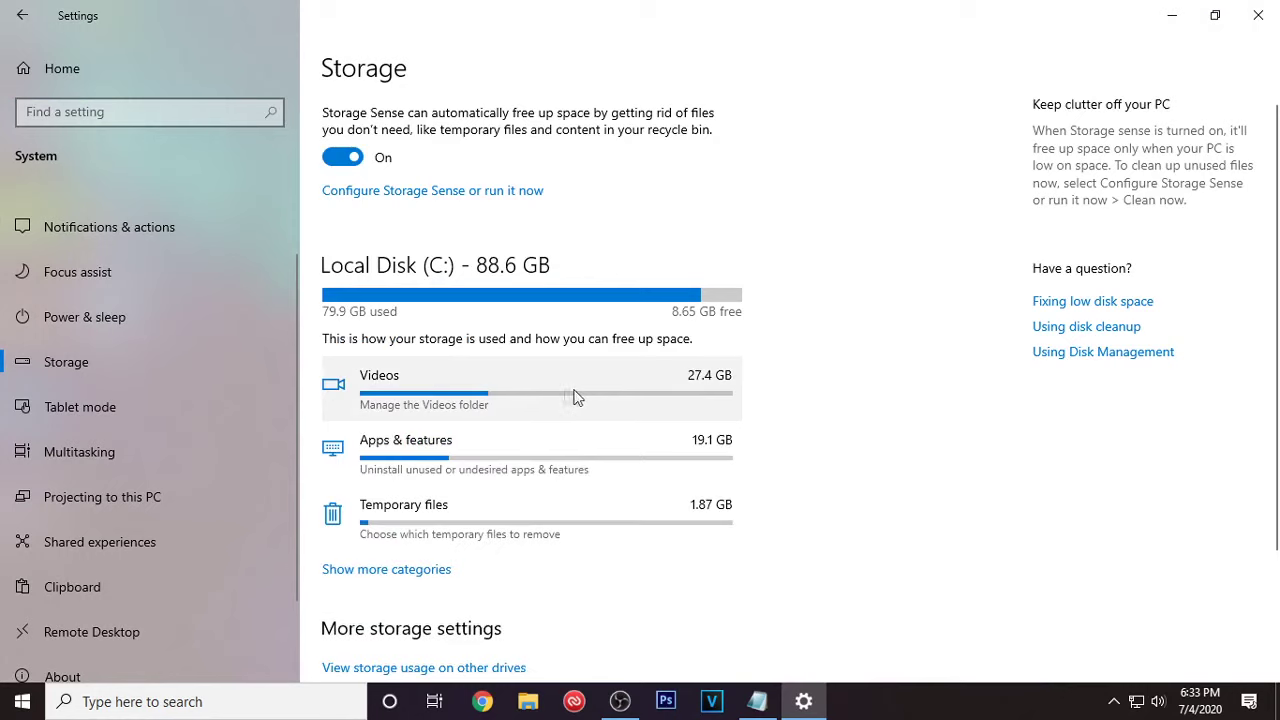
{"action": "left_click", "coordinate": [521, 531]}
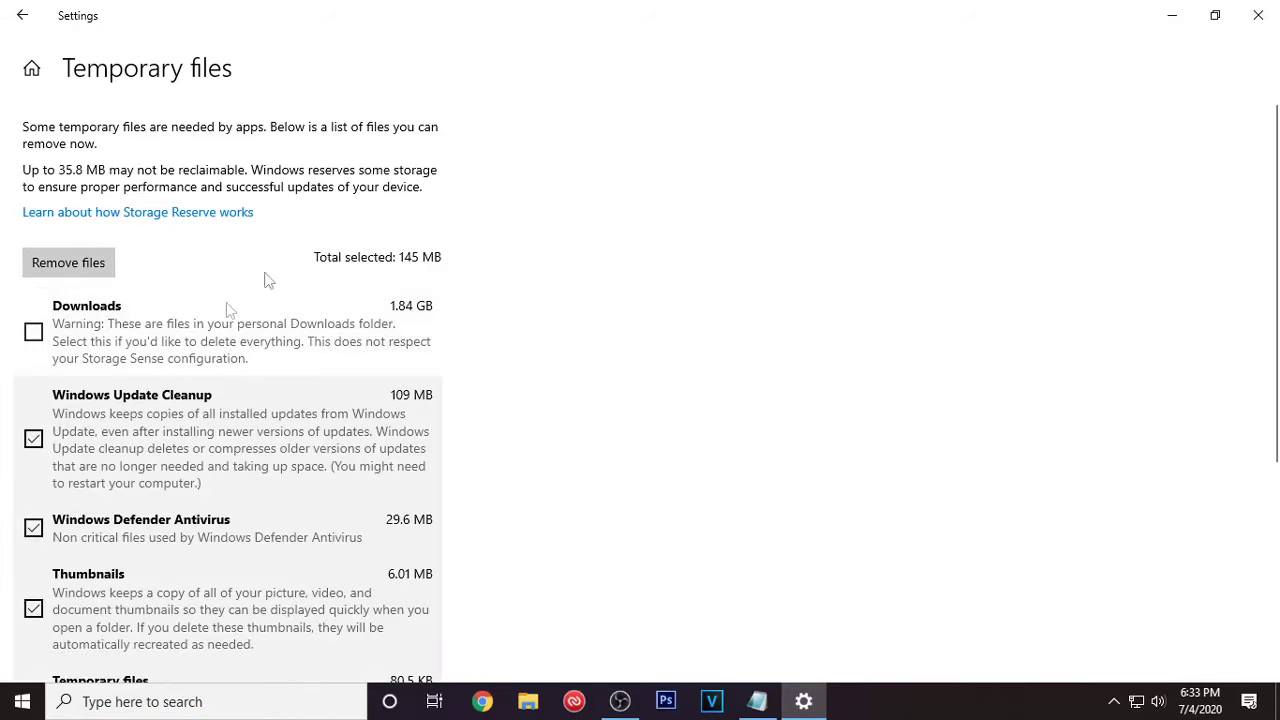
Review the temporary file categories and remove the selected ones, leaving Downloads unselected.
{"action": "scroll", "coordinate": [560, 503], "scroll_direction": "down", "scroll_amount": 3}
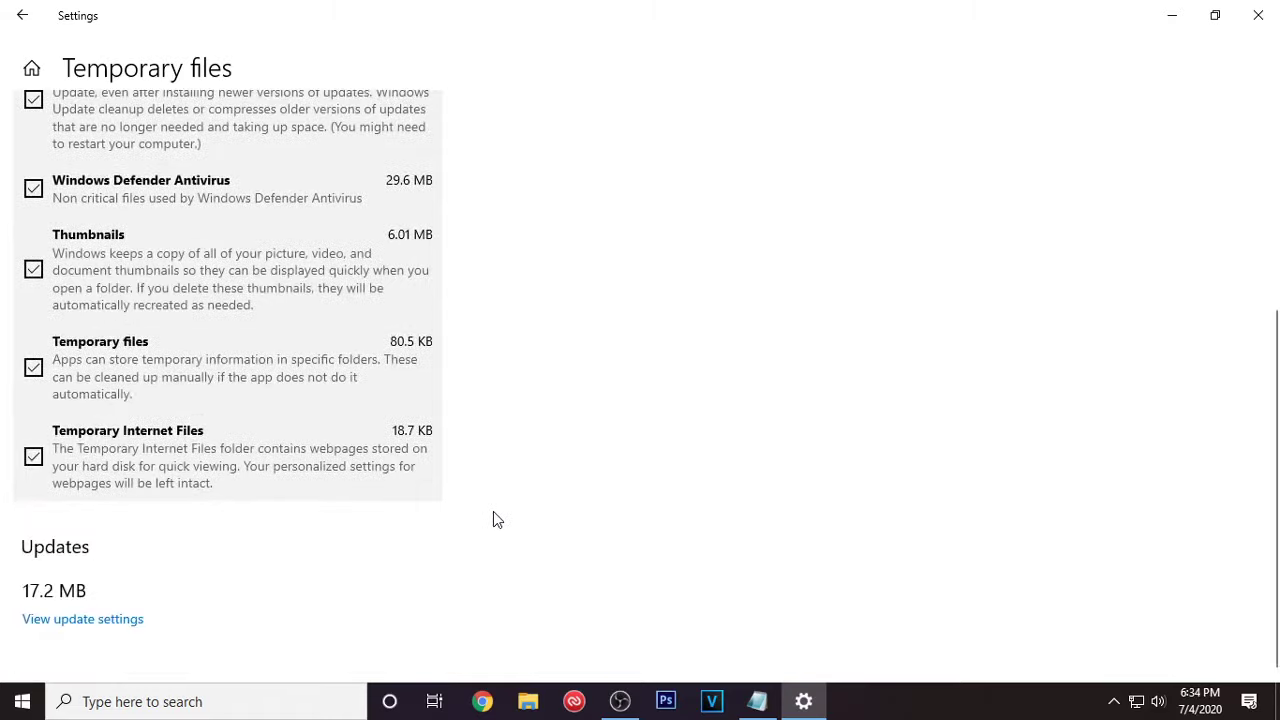
{"action": "scroll", "coordinate": [493, 519], "scroll_direction": "up", "scroll_amount": 3}
{"action": "left_click", "coordinate": [34, 260]}
{"action": "left_click", "coordinate": [35, 262]}
{"action": "left_click", "coordinate": [87, 196]}
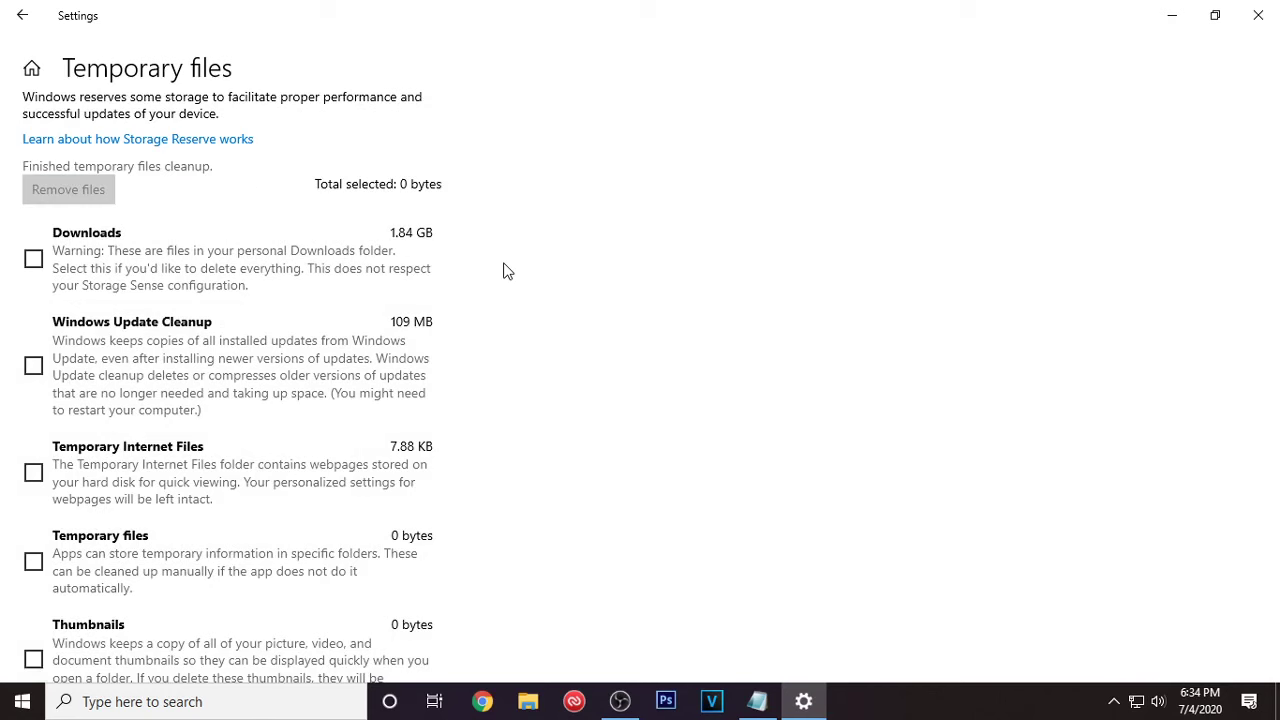
Set the desktop background to Solid color in the personalization settings and return to the Settings home page.
{"action": "left_click", "coordinate": [31, 69]}
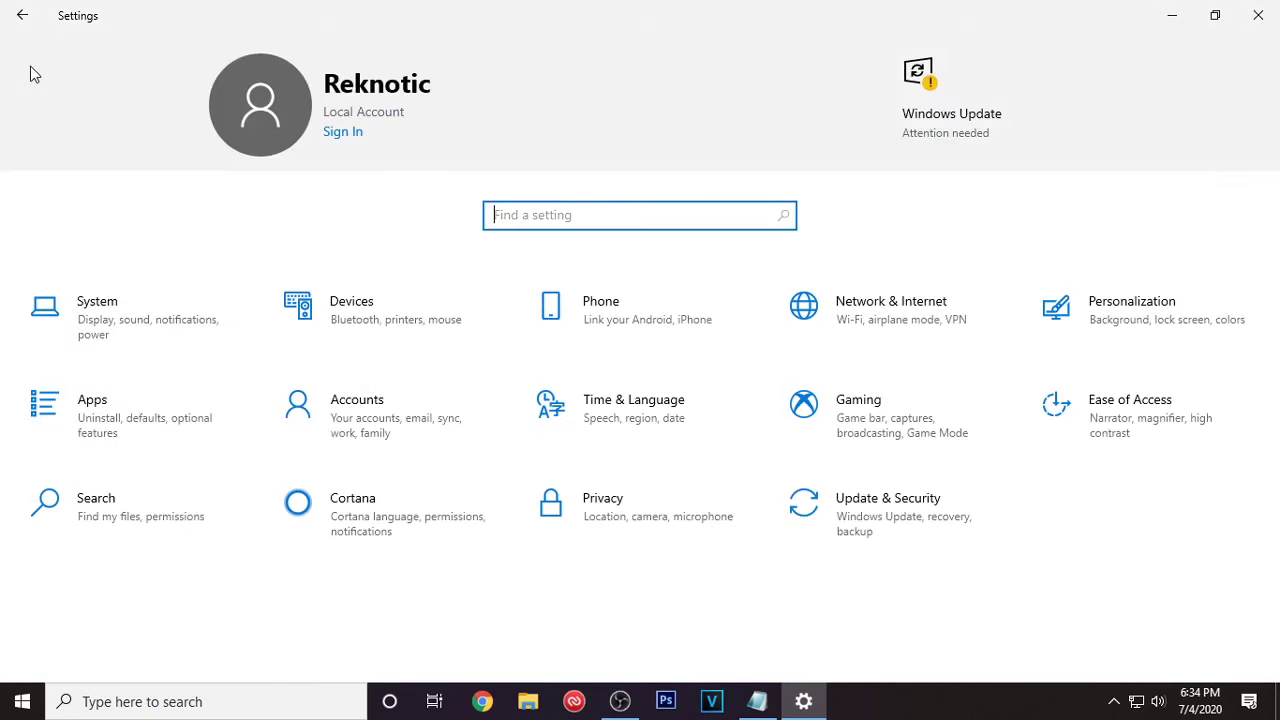
{"action": "left_click", "coordinate": [1119, 313]}
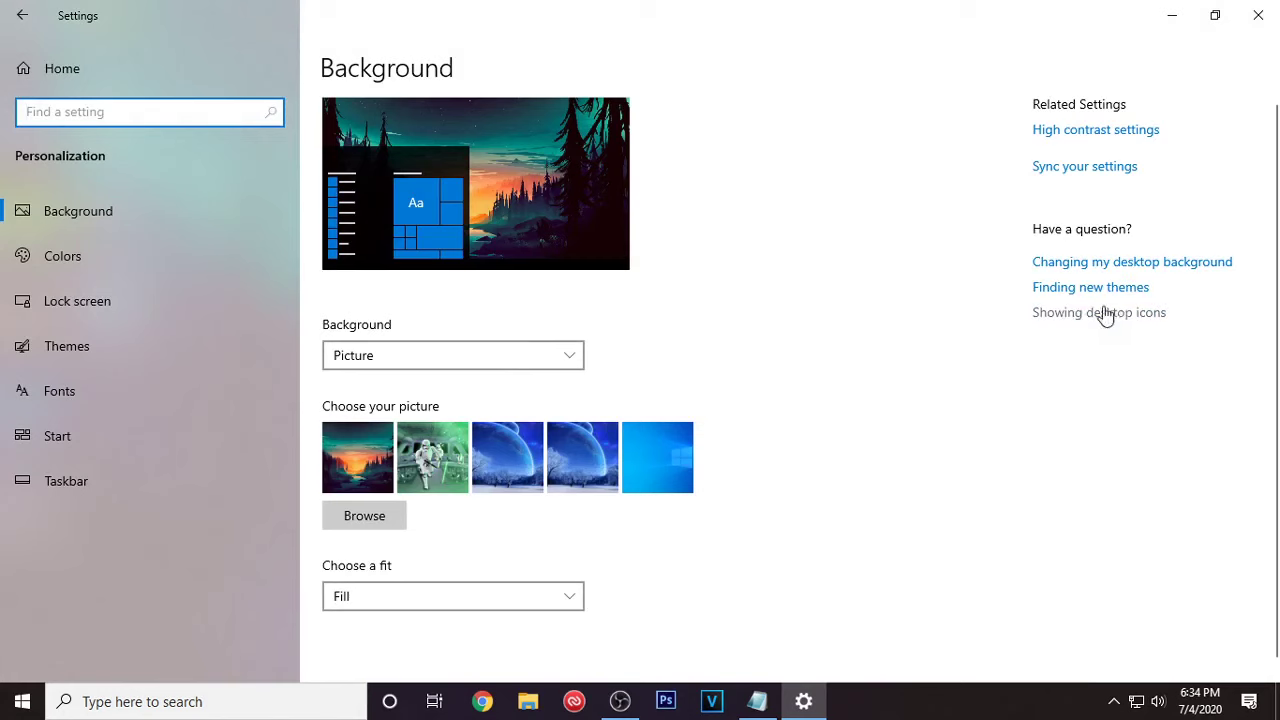
{"action": "left_click", "coordinate": [514, 358]}
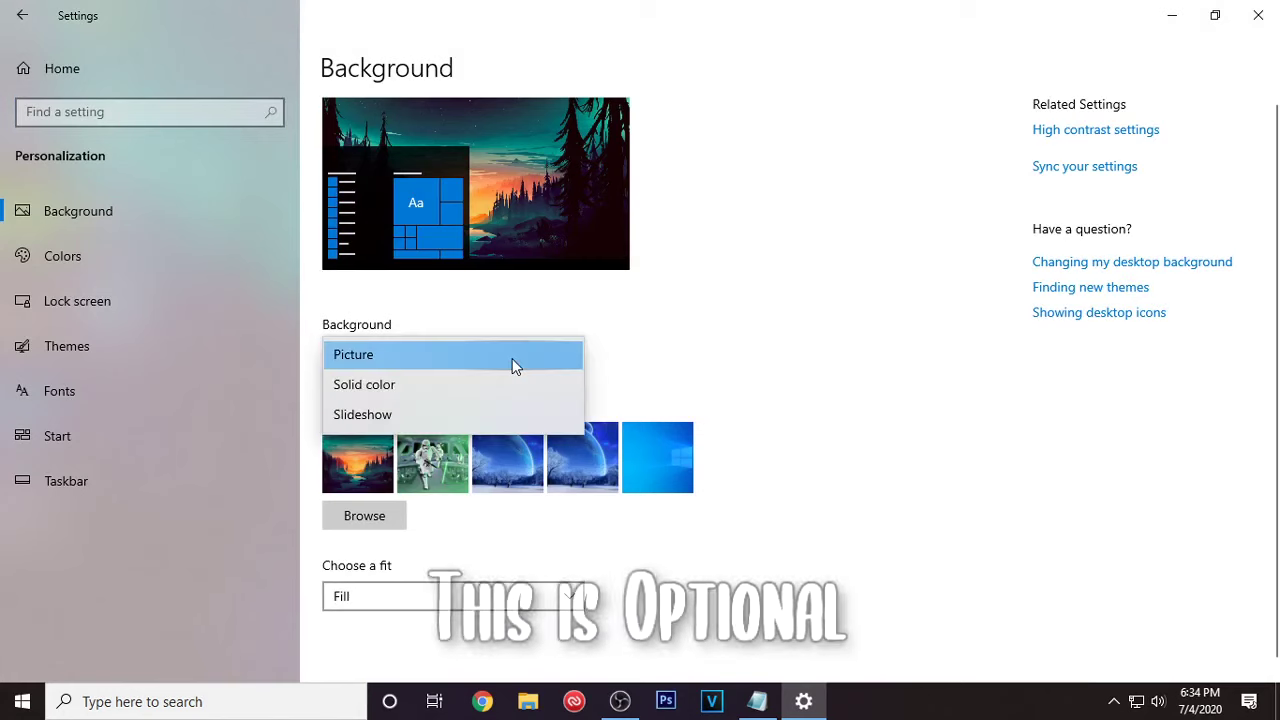
{"action": "left_click", "coordinate": [488, 386]}
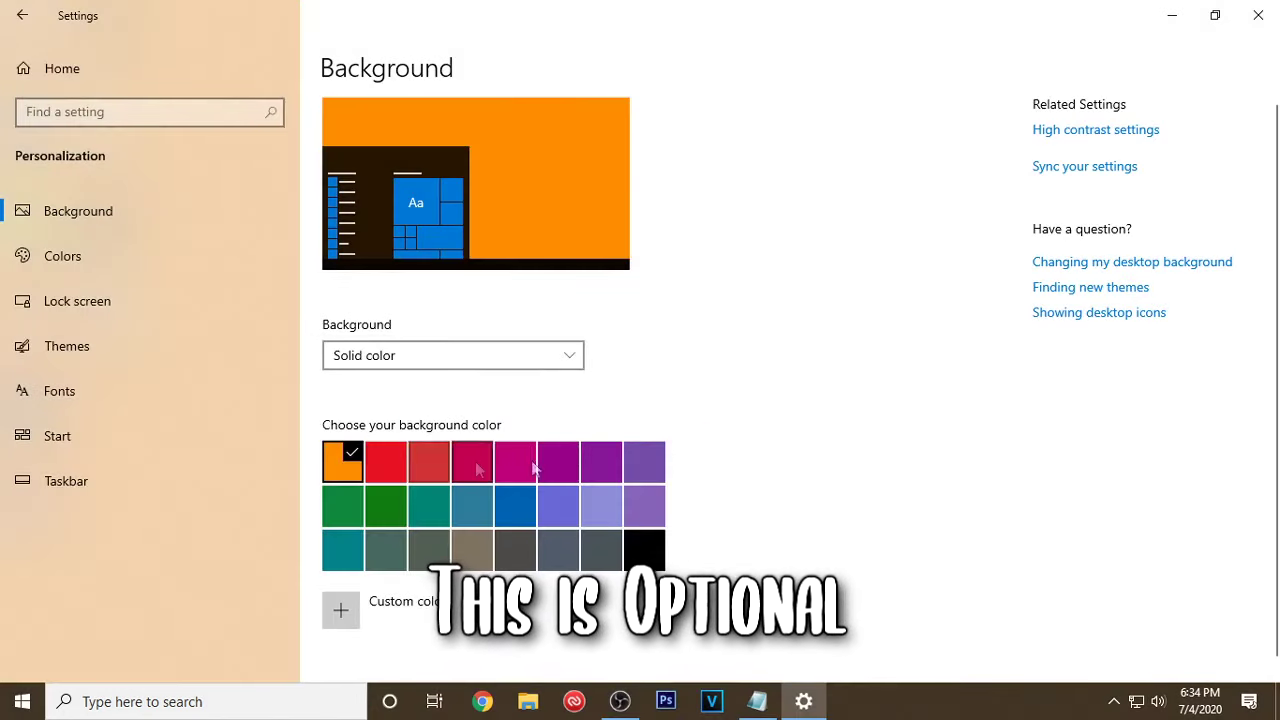
{"action": "left_click", "coordinate": [30, 82]}
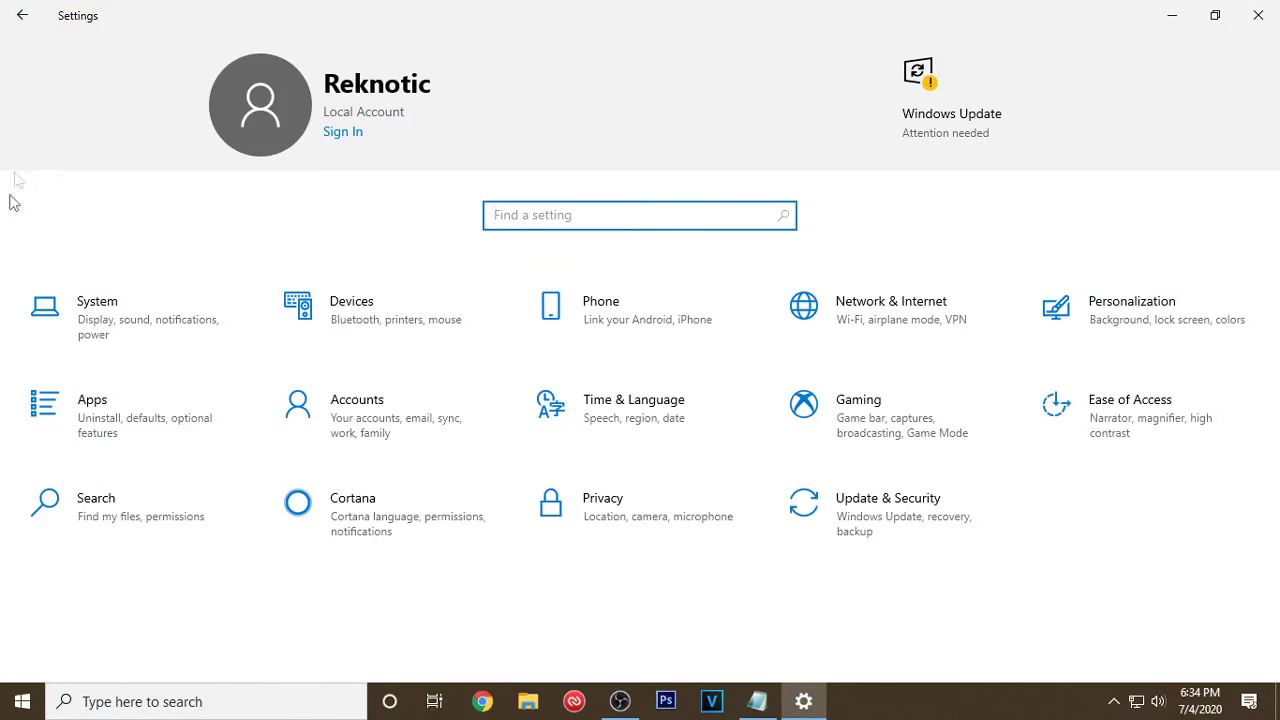
Review the Apps for websites and Startup settings, switching EpicGamesLauncher's startup off and back on.
{"action": "left_click", "coordinate": [168, 410]}
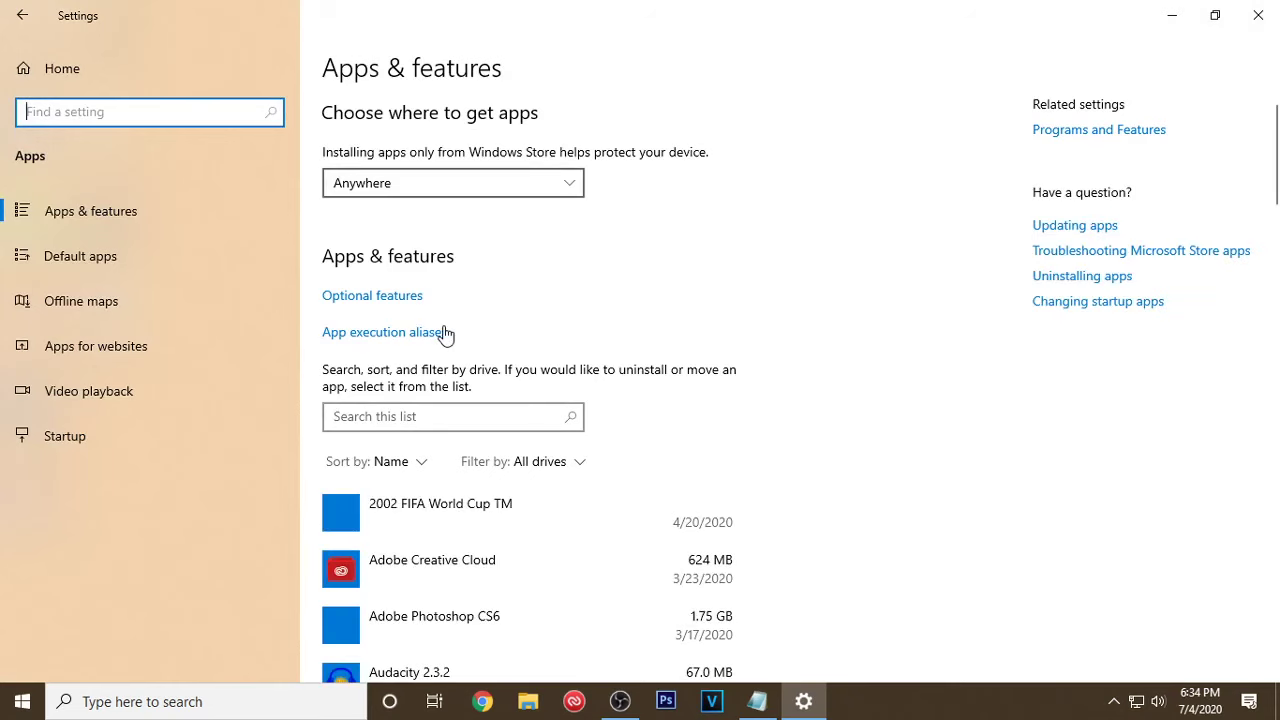
{"action": "left_click", "coordinate": [122, 352]}
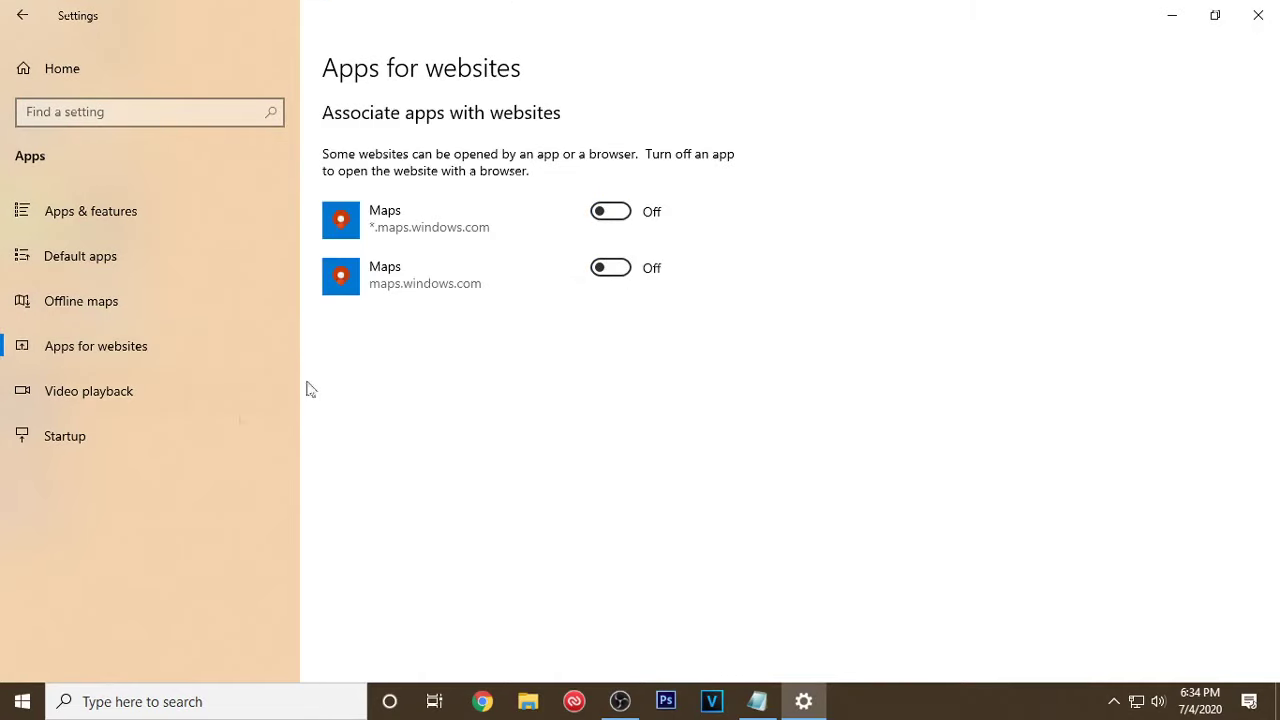
{"action": "left_click", "coordinate": [87, 438]}
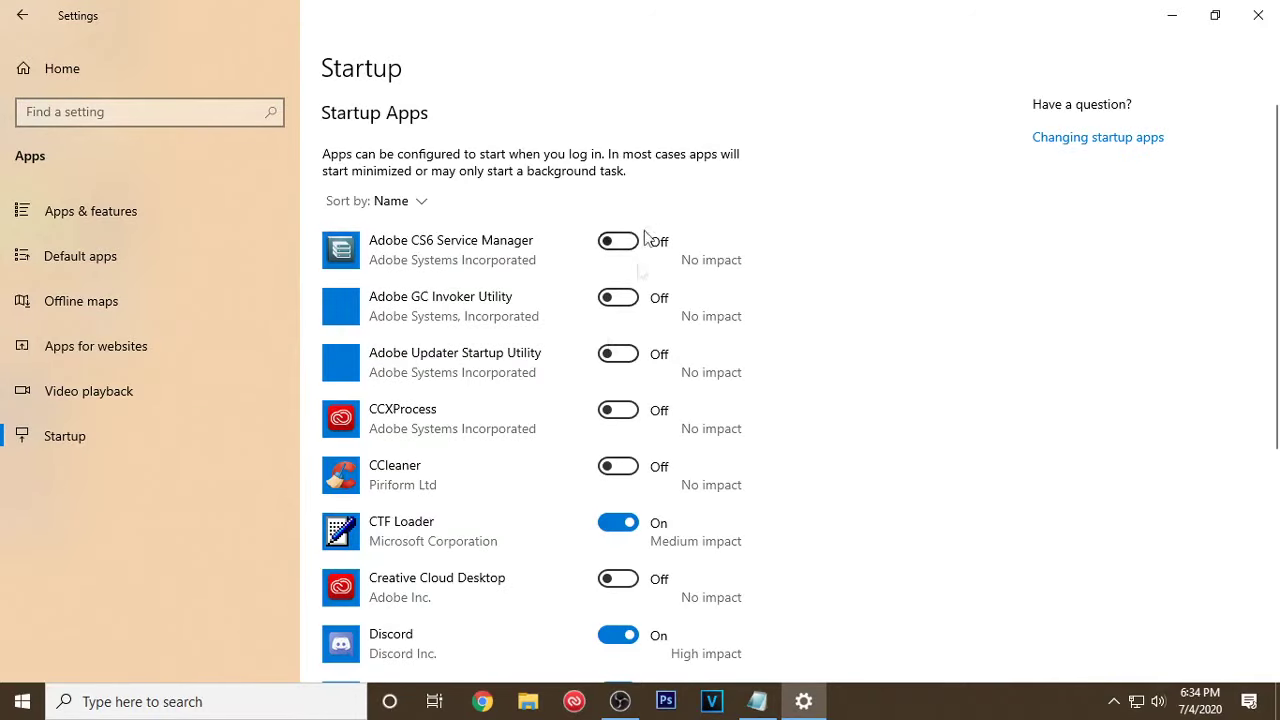
{"action": "scroll", "coordinate": [614, 536], "scroll_direction": "down", "scroll_amount": 5}
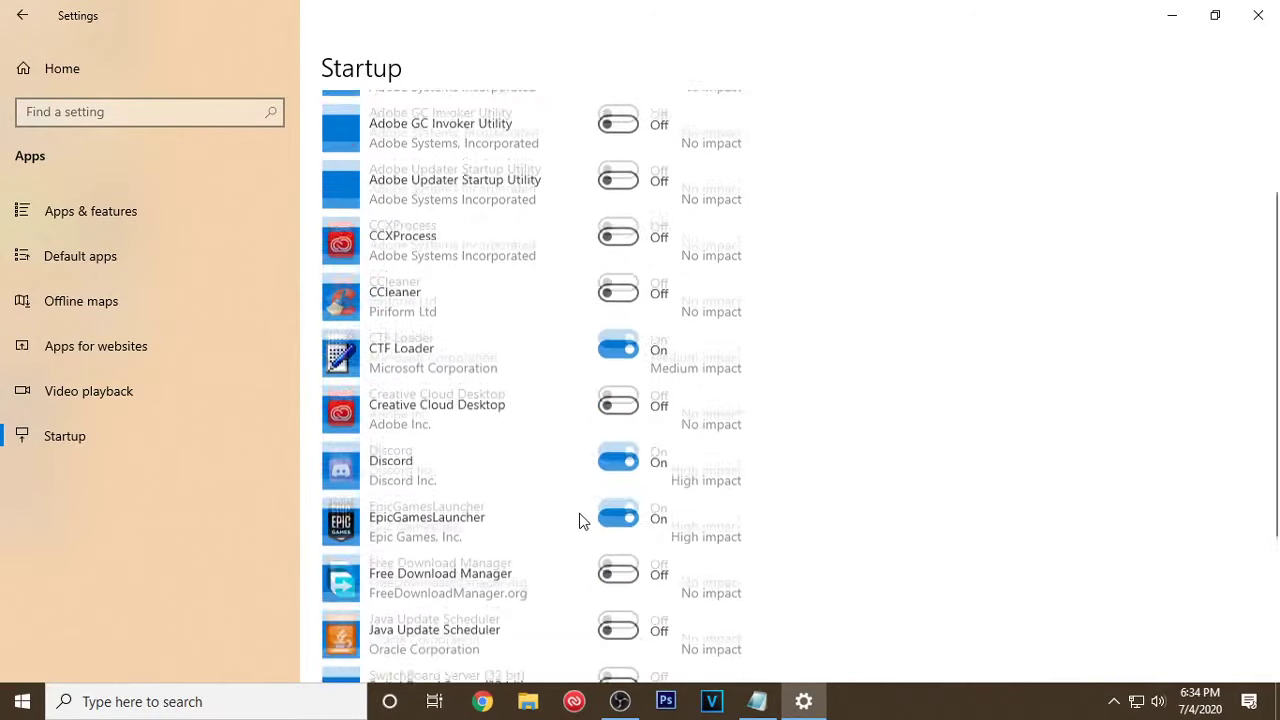
{"action": "scroll", "coordinate": [583, 520], "scroll_direction": "down", "scroll_amount": 2}
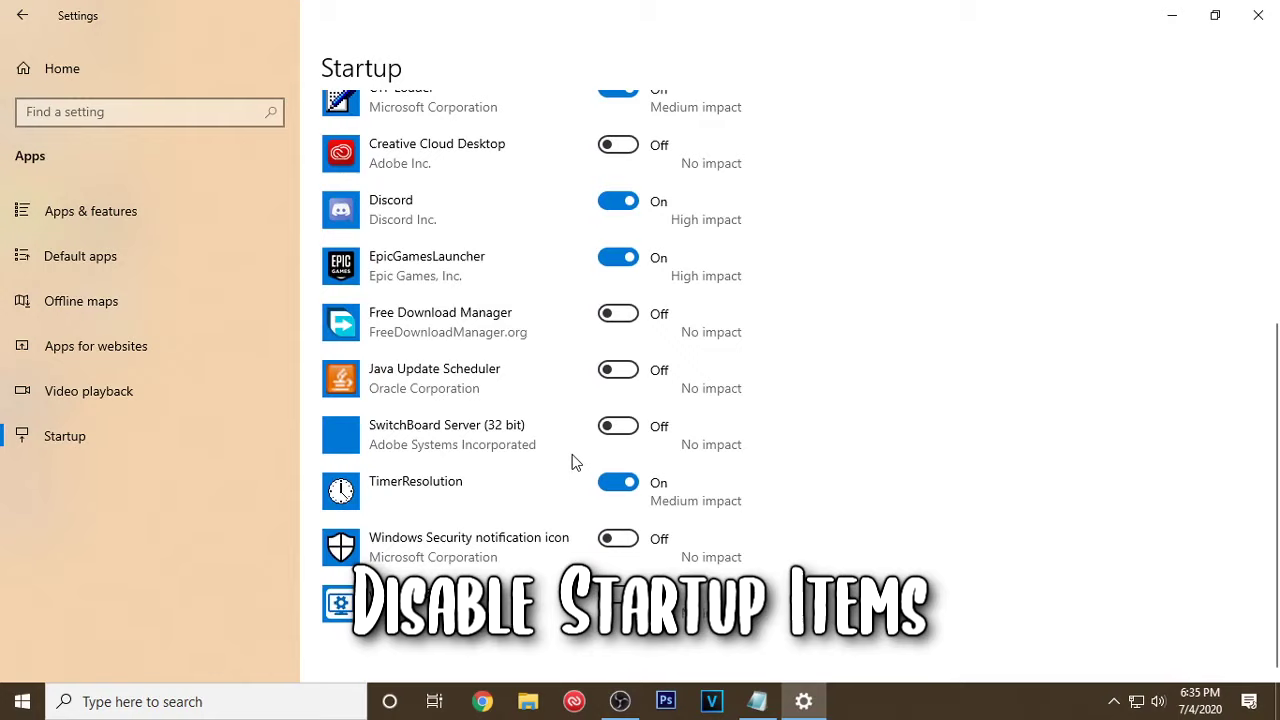
{"action": "left_click", "coordinate": [620, 258]}
{"action": "left_click", "coordinate": [622, 259]}
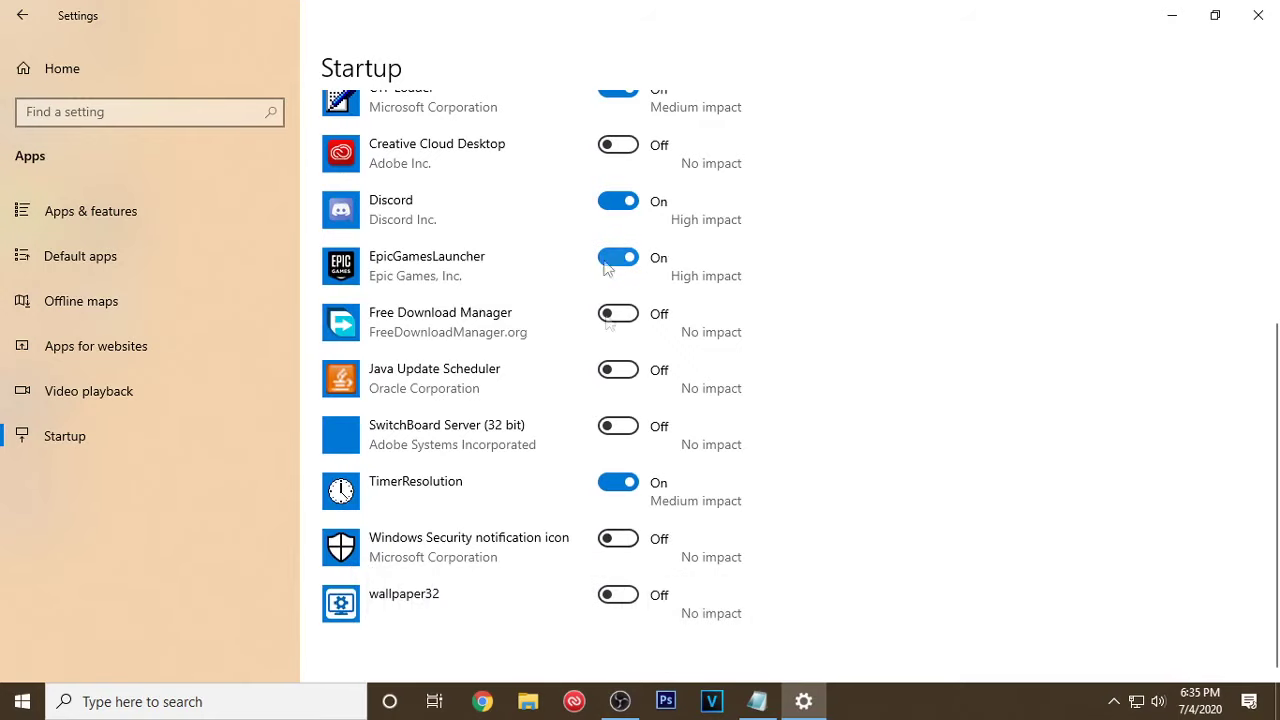
{"action": "scroll", "coordinate": [582, 400], "scroll_direction": "up", "scroll_amount": 3}
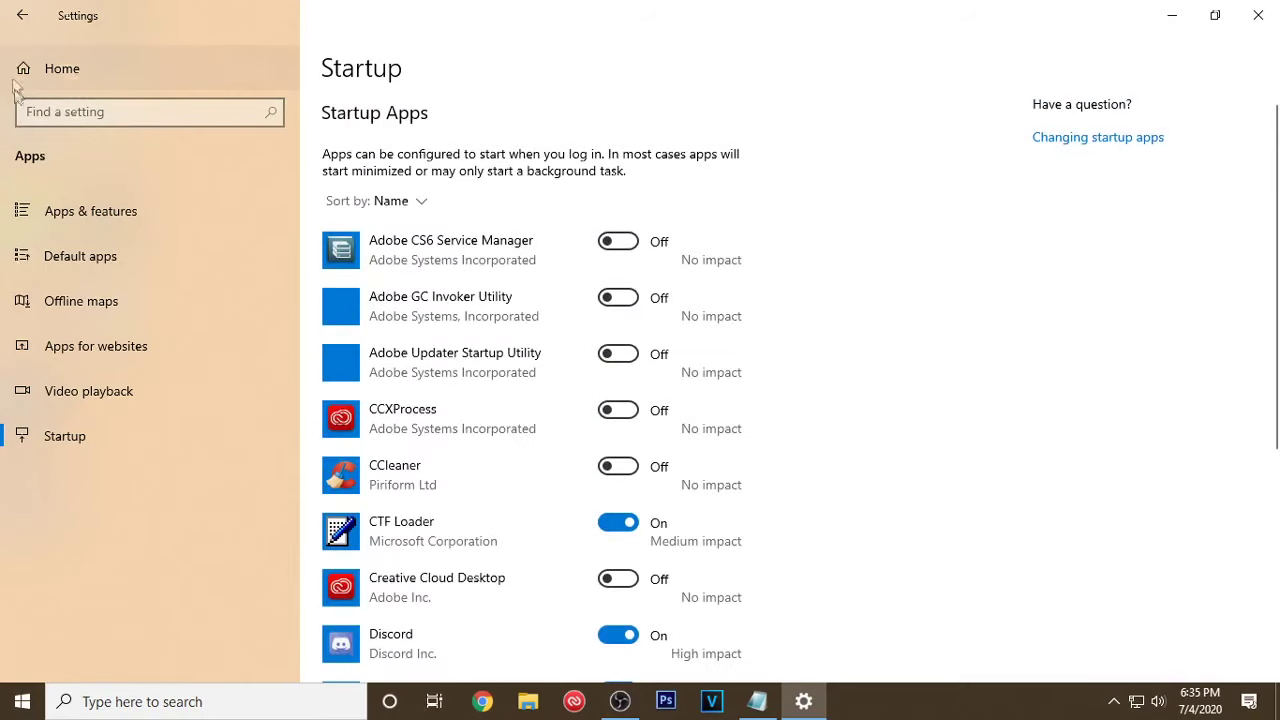
{"action": "left_click", "coordinate": [31, 70]}
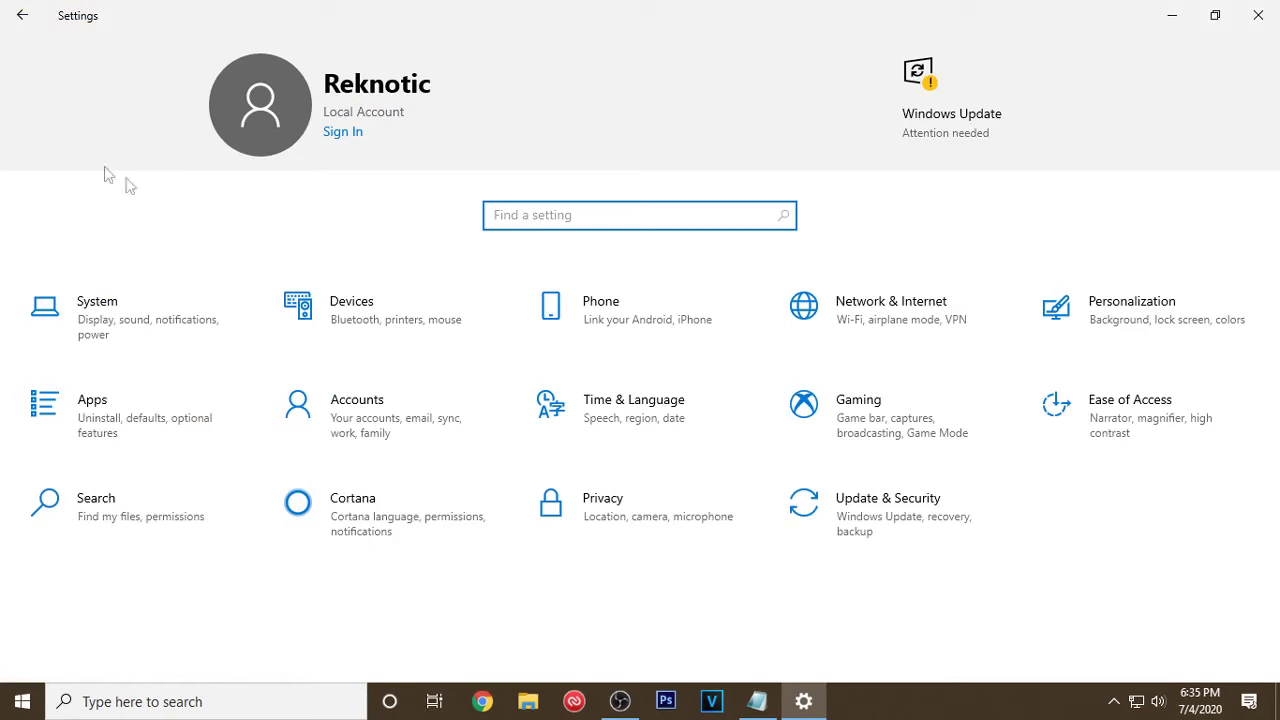
Check the Game bar and Game Mode options in the Gaming settings.
{"action": "left_click", "coordinate": [880, 422]}
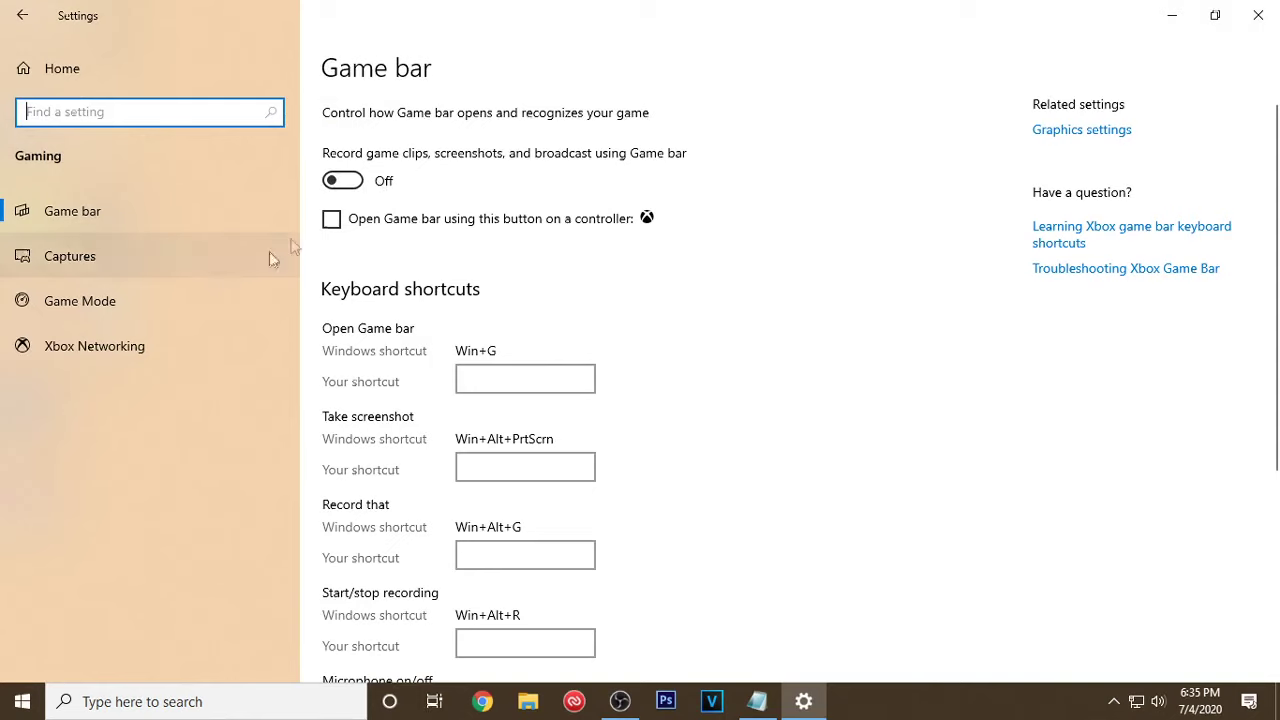
{"action": "left_click", "coordinate": [143, 312]}
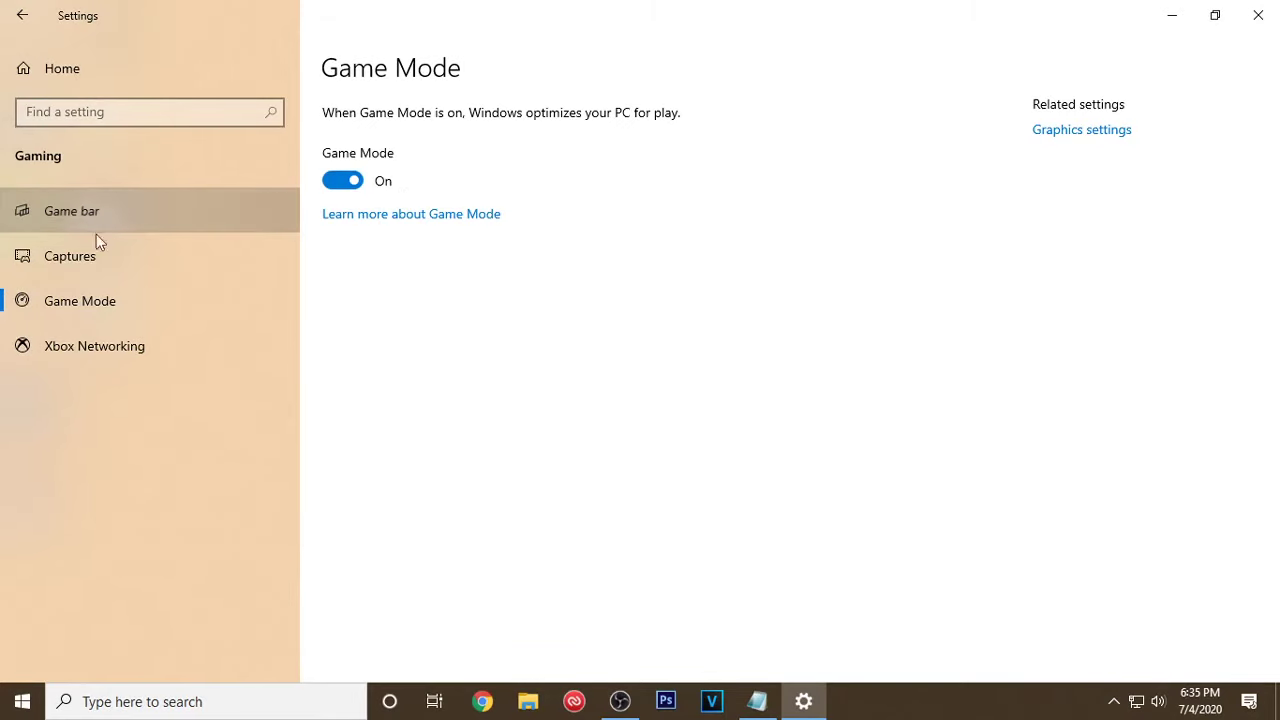
{"action": "left_click", "coordinate": [96, 231]}
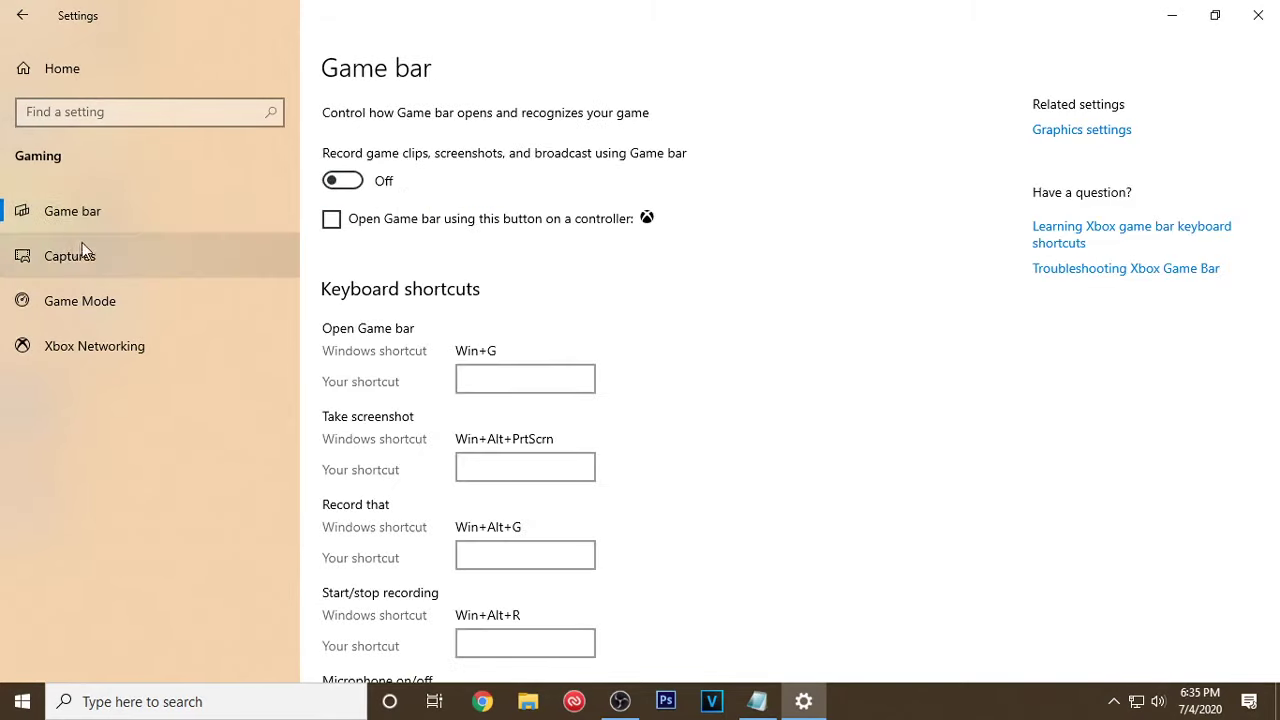
Try to add the FortniteClient-Win64-Shipping executable as a classic app in the graphics performance preferences.
{"action": "left_click", "coordinate": [1087, 135]}
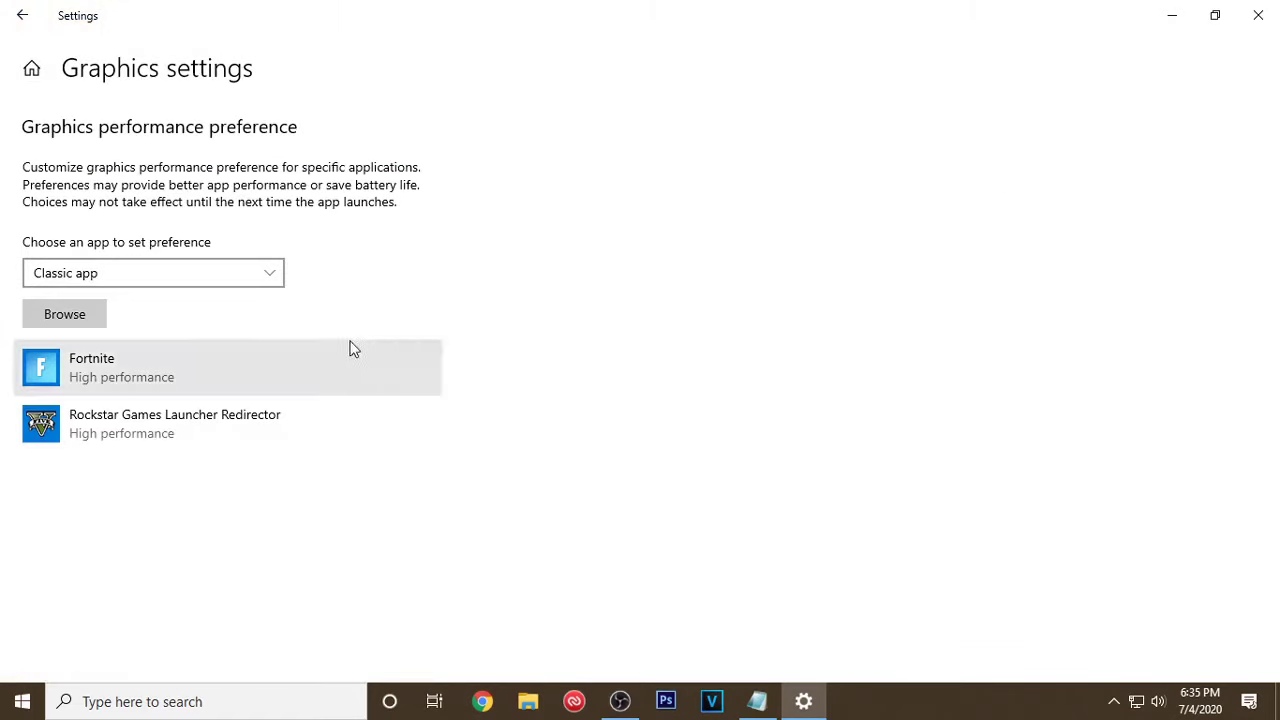
{"action": "left_click", "coordinate": [170, 274]}
{"action": "left_click", "coordinate": [111, 280]}
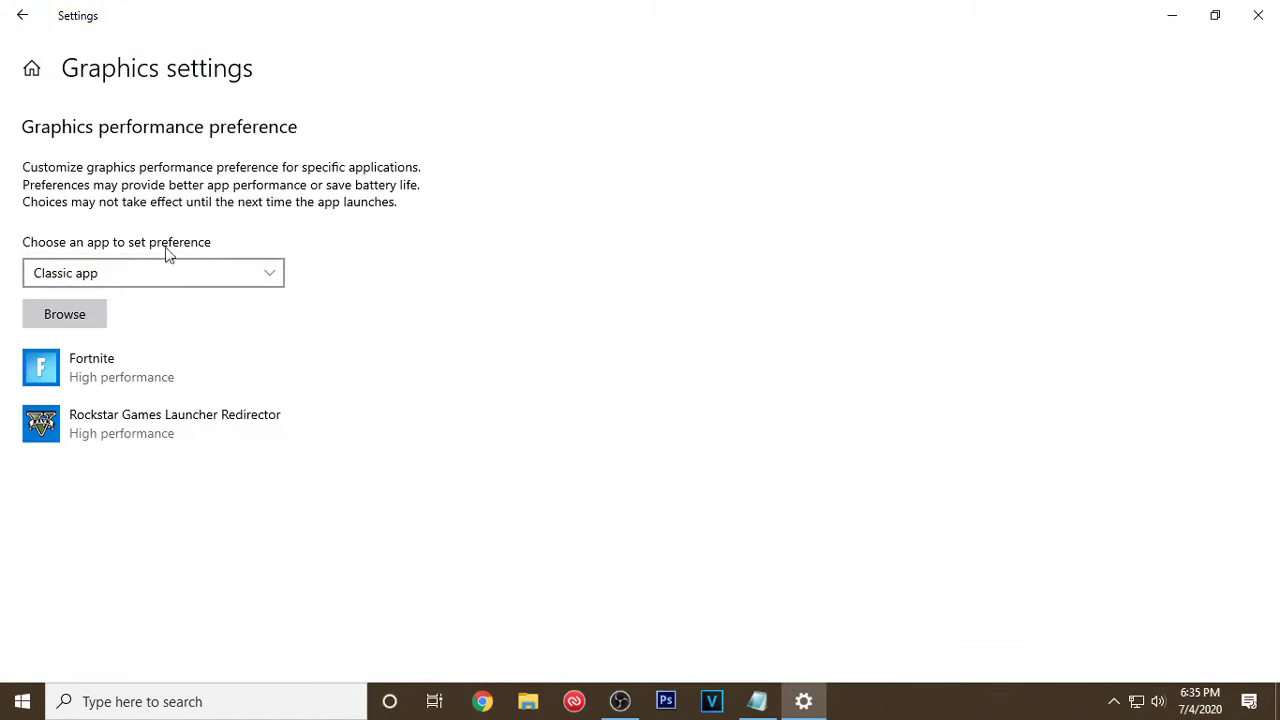
{"action": "left_click", "coordinate": [83, 318]}
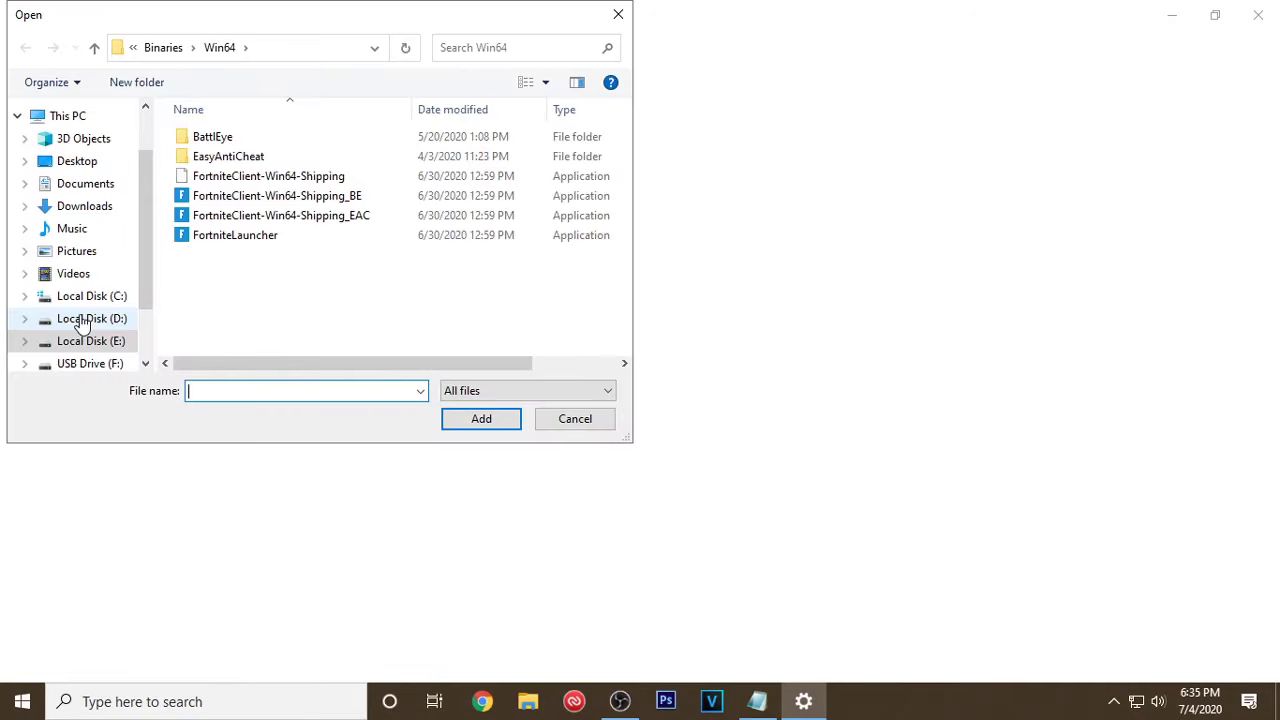
{"action": "left_click", "coordinate": [337, 178]}
{"action": "left_click", "coordinate": [560, 364]}
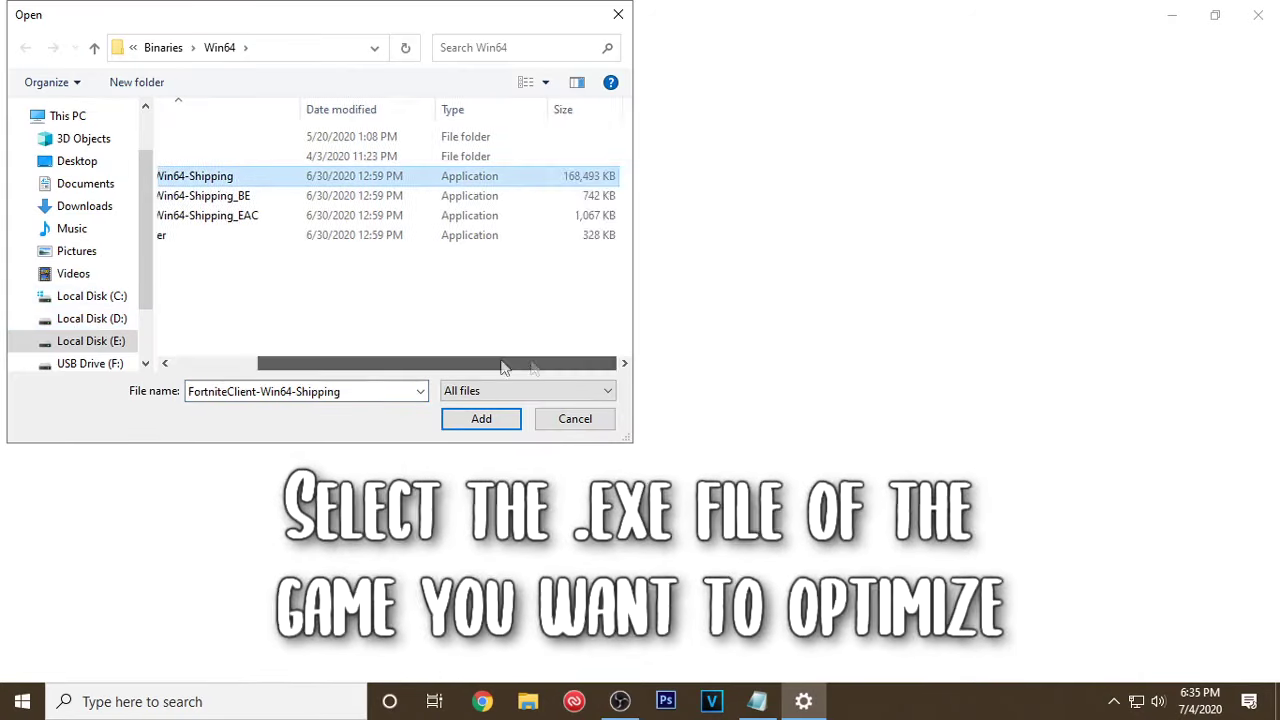
{"action": "left_click_drag", "start_coordinate": [551, 369], "coordinate": [297, 371]}
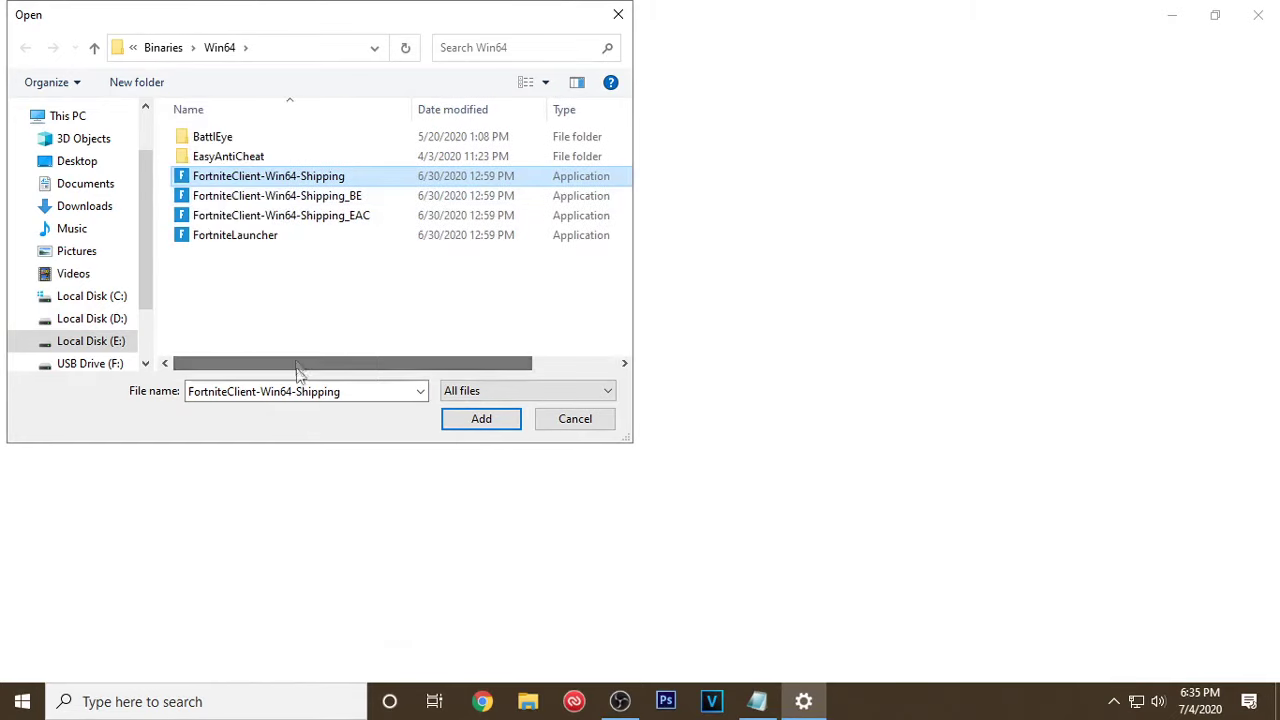
{"action": "left_click", "coordinate": [478, 420]}
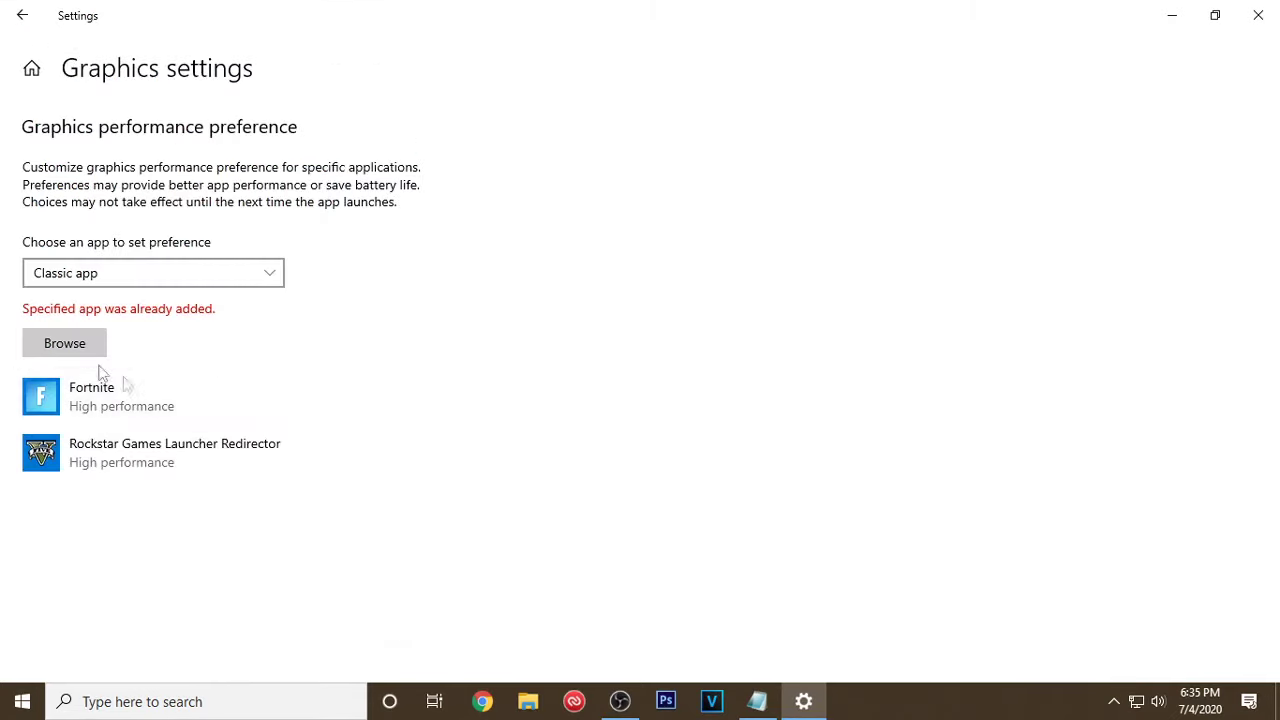
Set Fortnite's graphics preference to System default and save it.
{"action": "left_click", "coordinate": [140, 400]}
{"action": "left_click", "coordinate": [298, 488]}
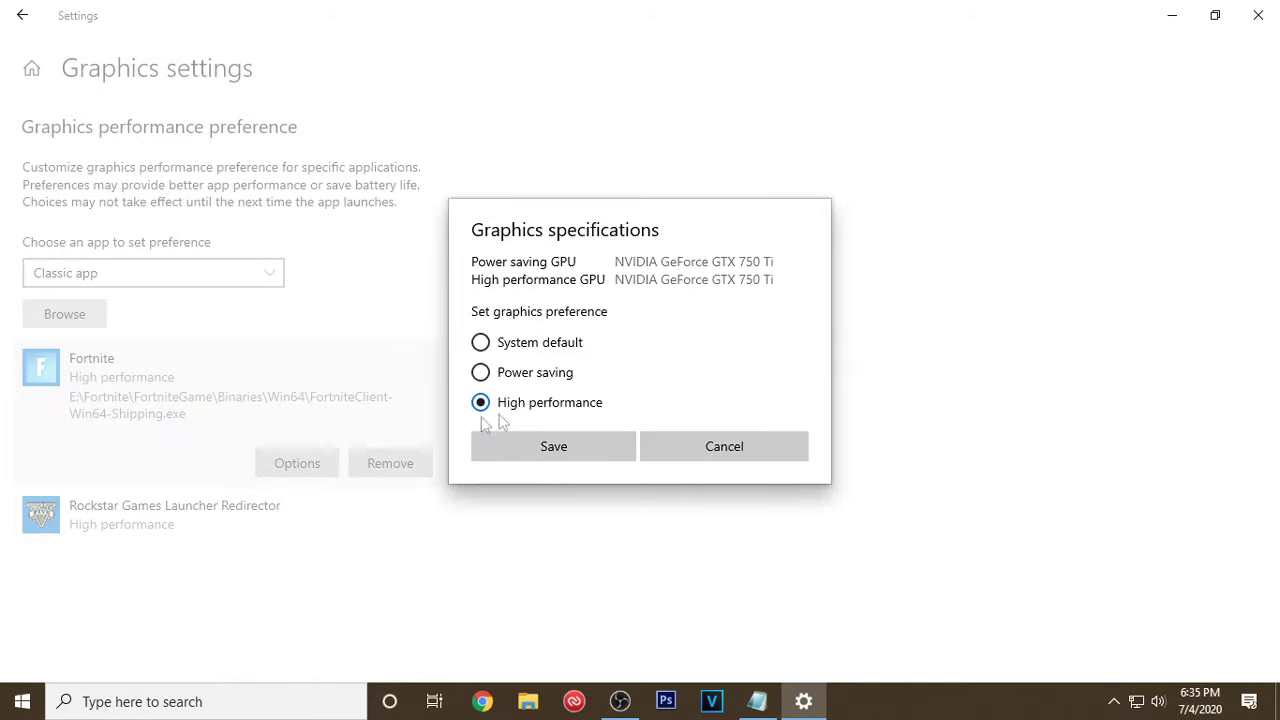
{"action": "left_click", "coordinate": [481, 342]}
{"action": "left_click", "coordinate": [564, 448]}
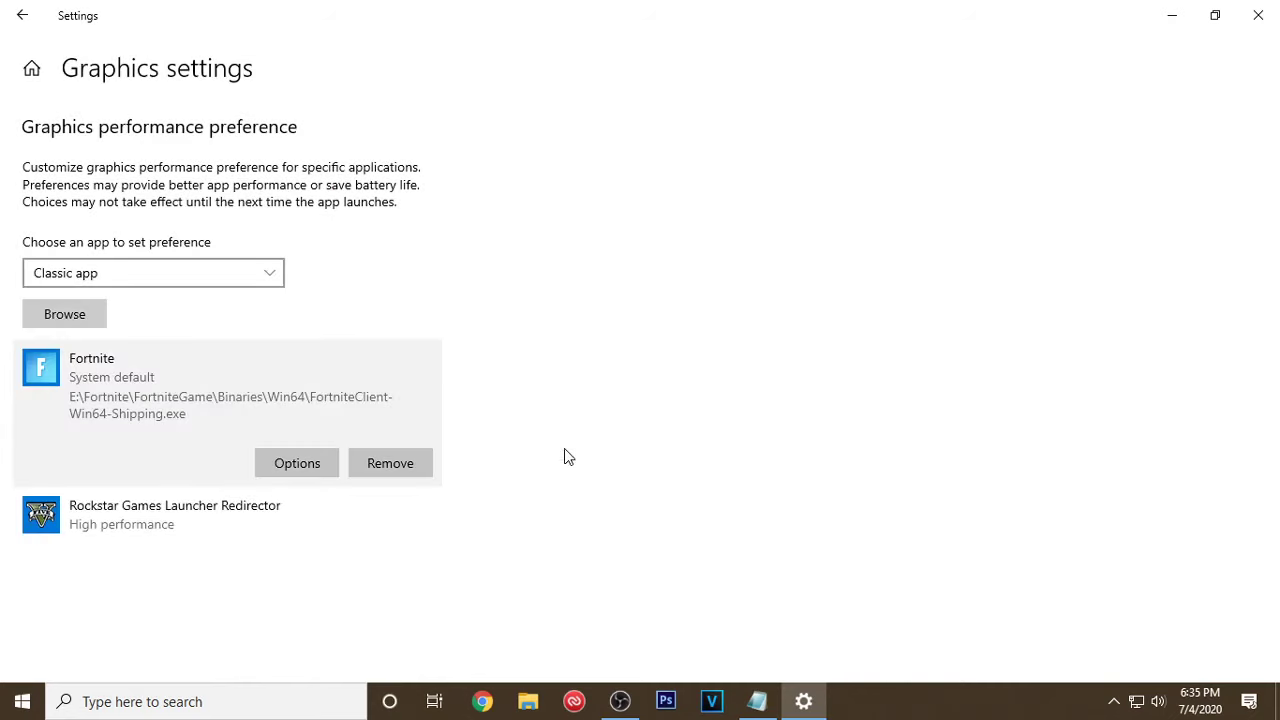
Set the Rockstar Games Launcher Redirector's graphics preference to System default and save it.
{"action": "left_click", "coordinate": [210, 516]}
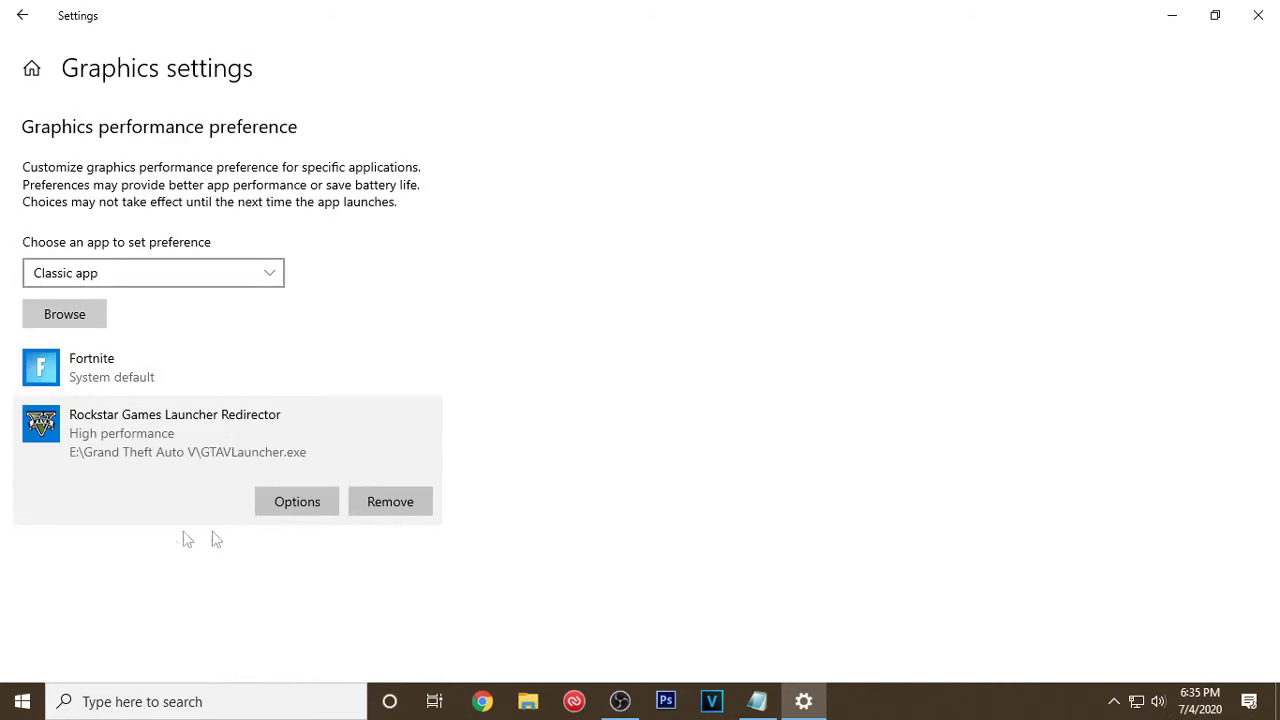
{"action": "left_click", "coordinate": [302, 505]}
{"action": "left_click", "coordinate": [481, 342]}
{"action": "left_click", "coordinate": [553, 446]}
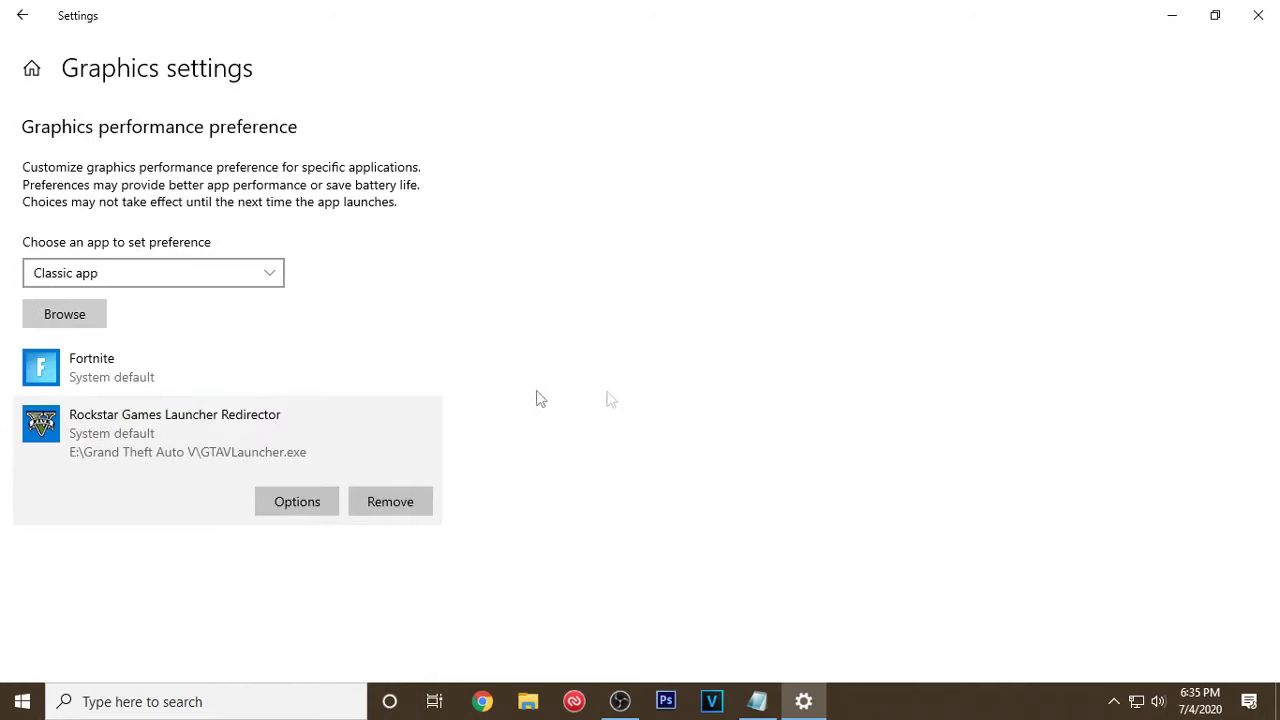
Set the diagnostic data level to Basic in the privacy settings and delete the diagnostic data collected about this device.
{"action": "left_click", "coordinate": [31, 70]}
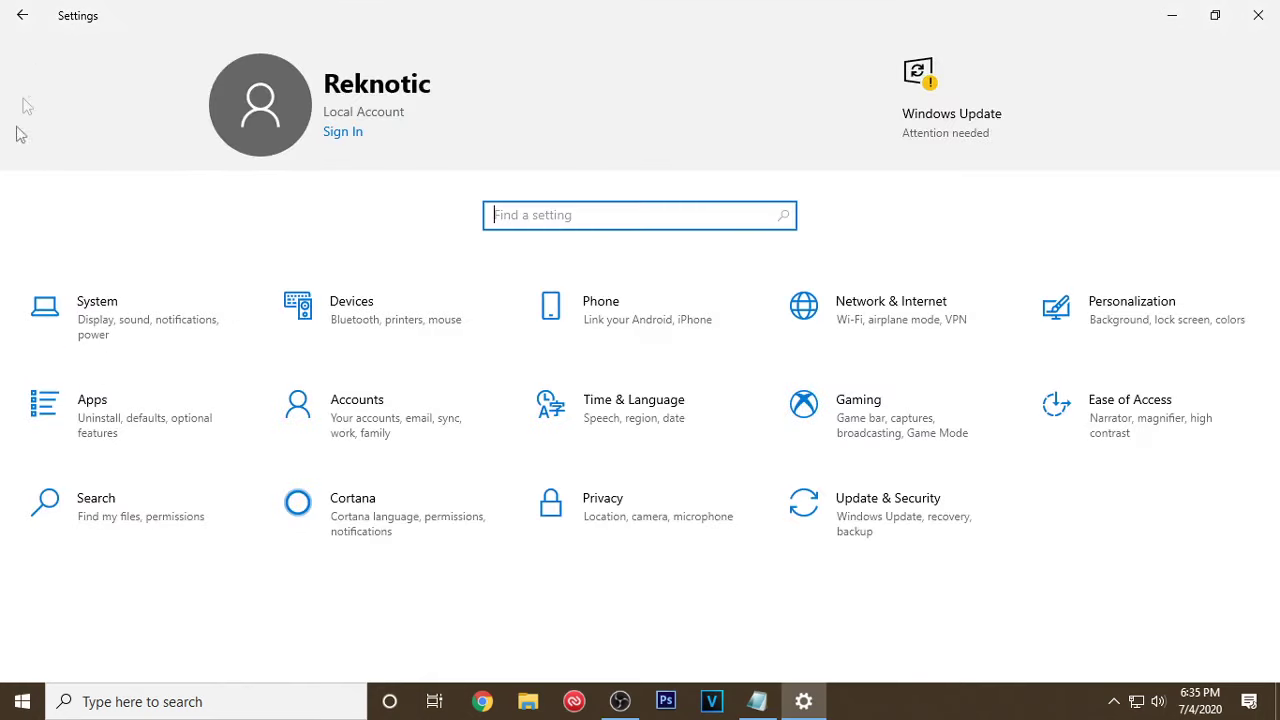
{"action": "left_click", "coordinate": [697, 533]}
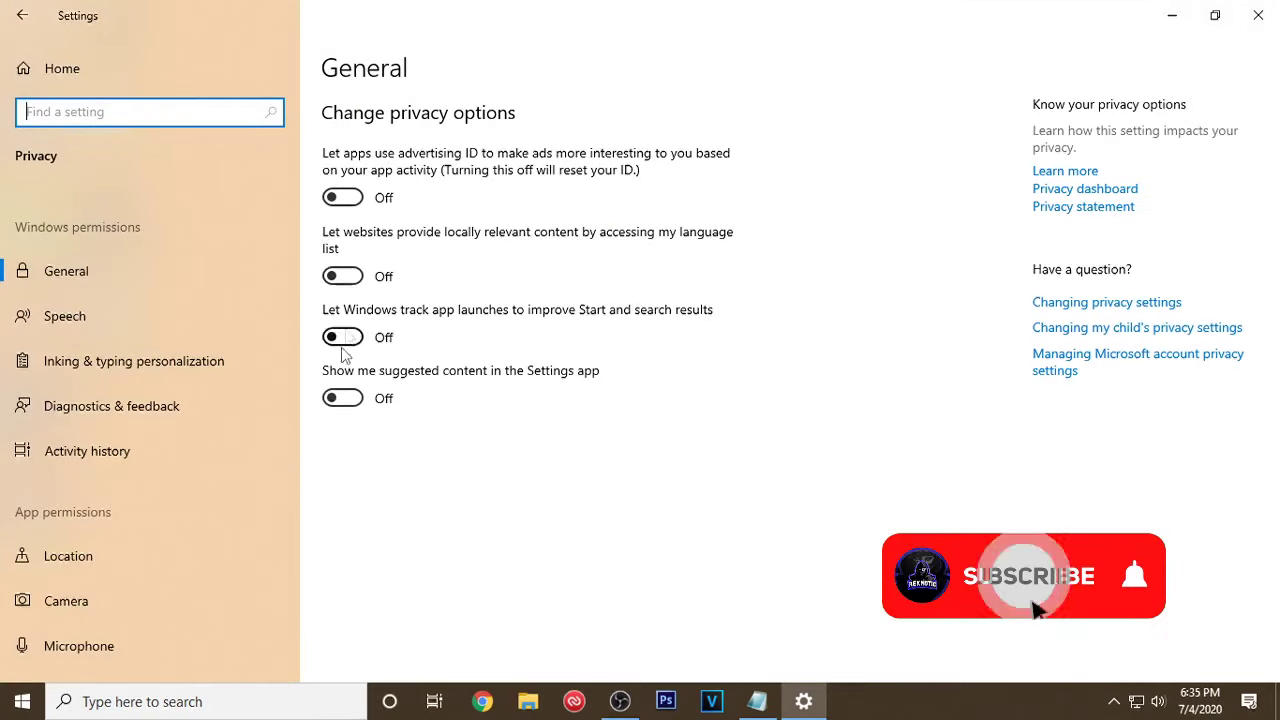
{"action": "left_click", "coordinate": [219, 366]}
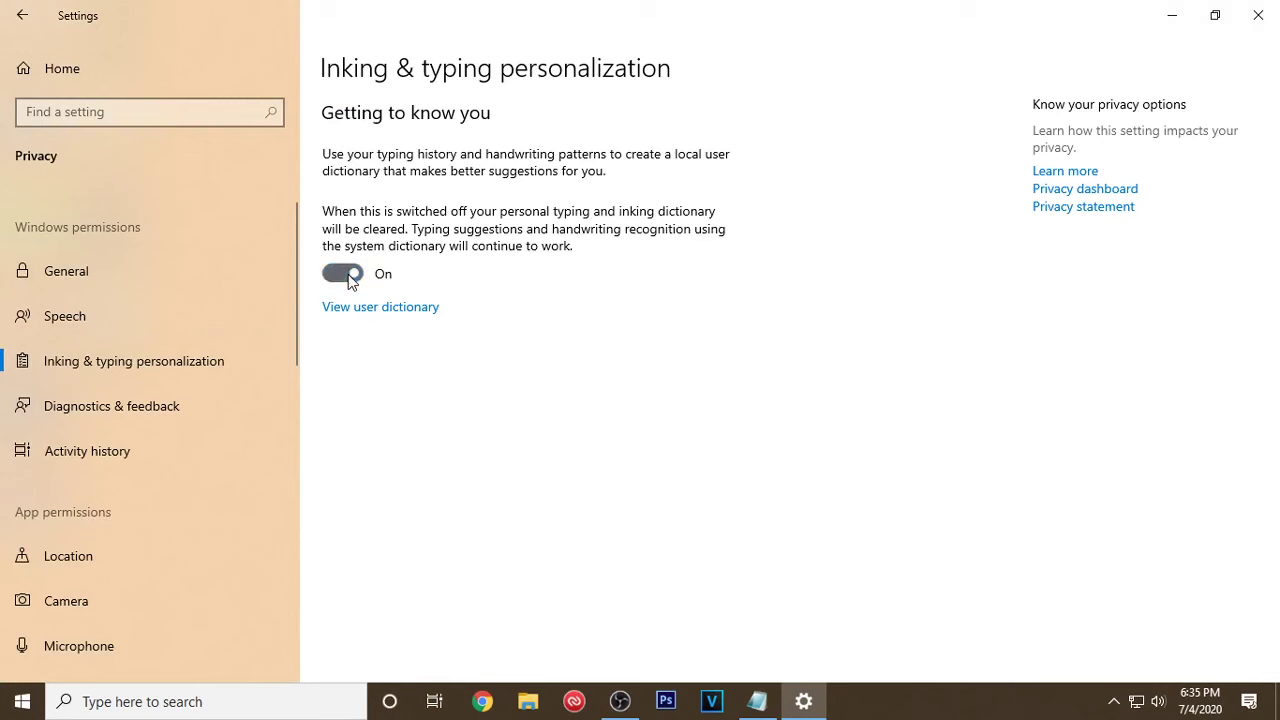
{"action": "left_click", "coordinate": [181, 404]}
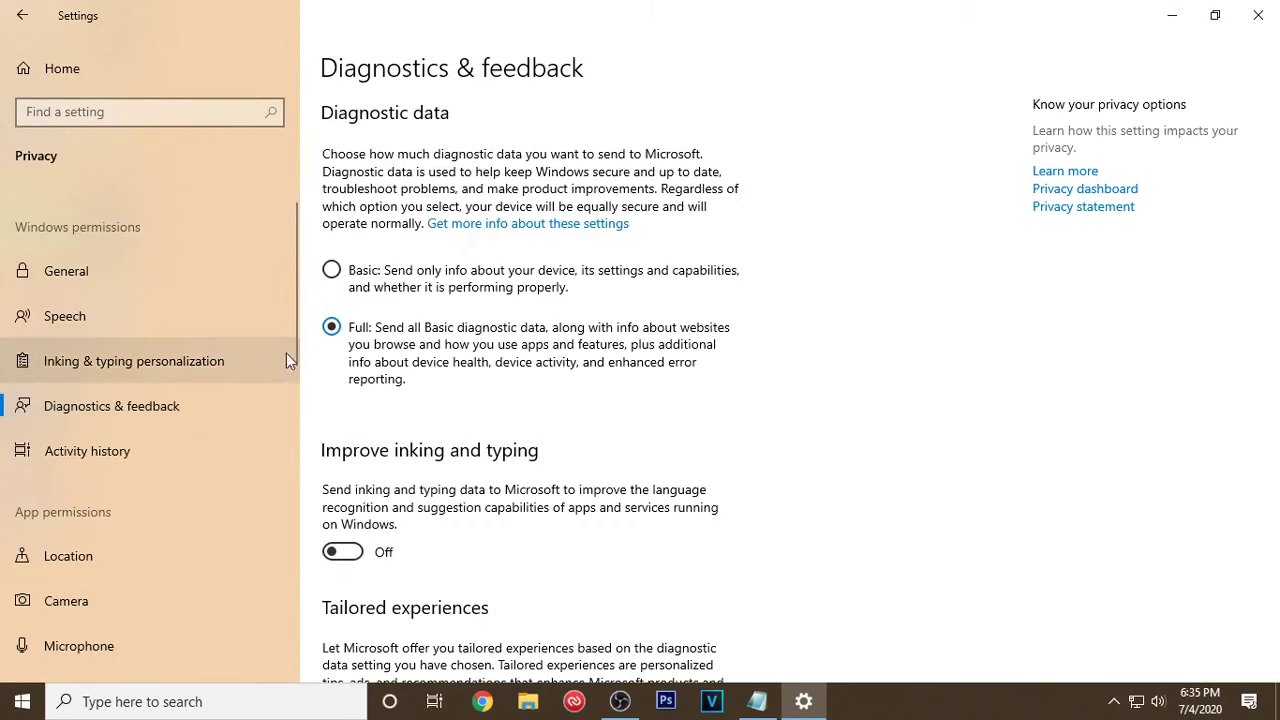
{"action": "left_click", "coordinate": [332, 271]}
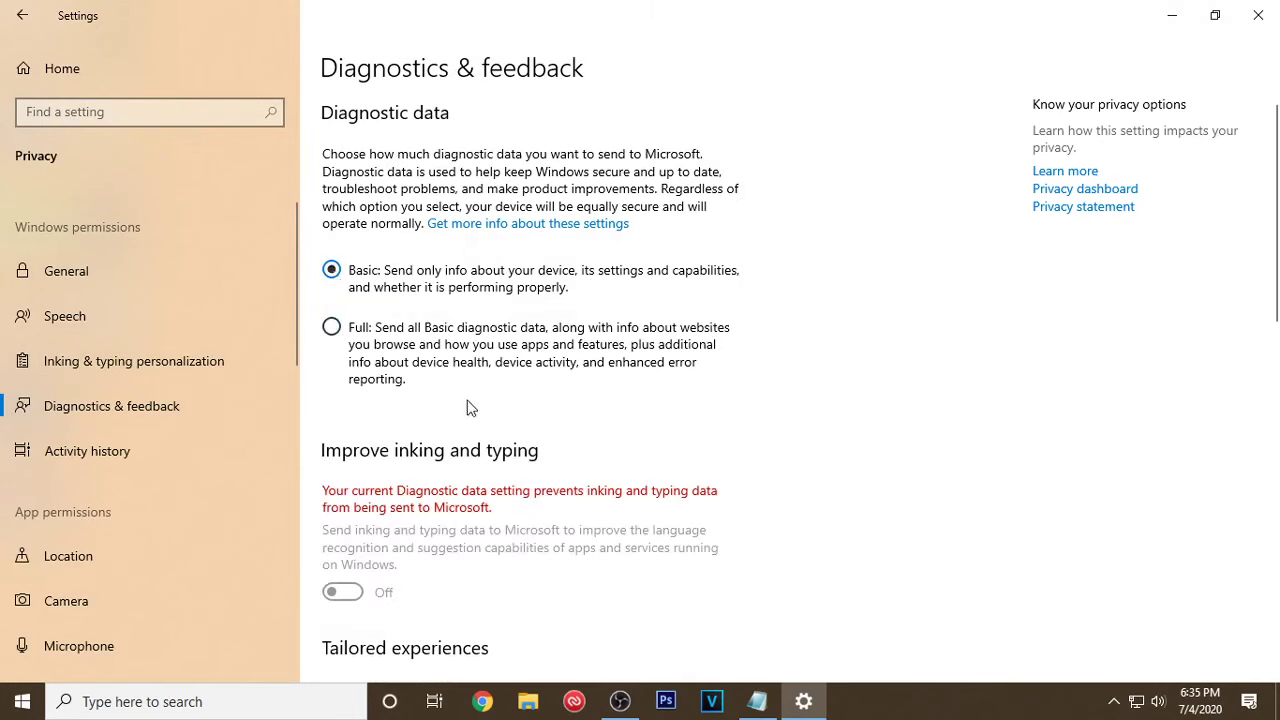
{"action": "scroll", "coordinate": [470, 407], "scroll_direction": "down", "scroll_amount": 7}
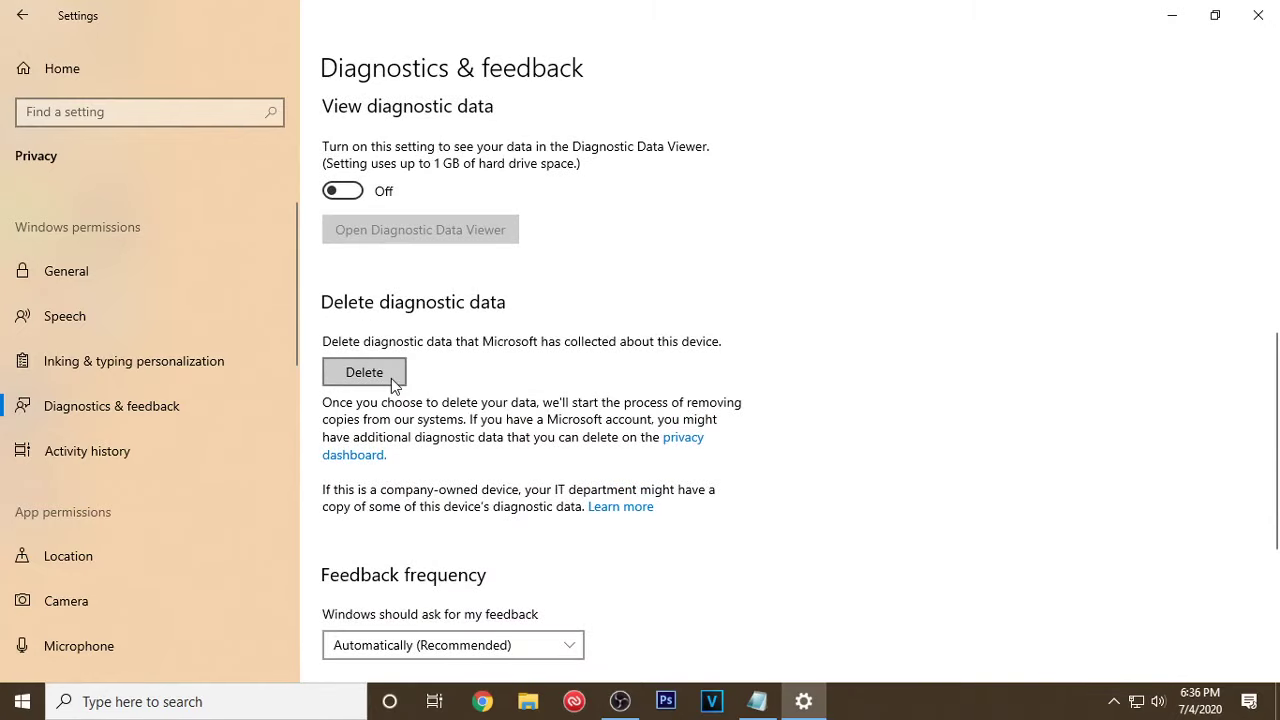
{"action": "left_click", "coordinate": [391, 378]}
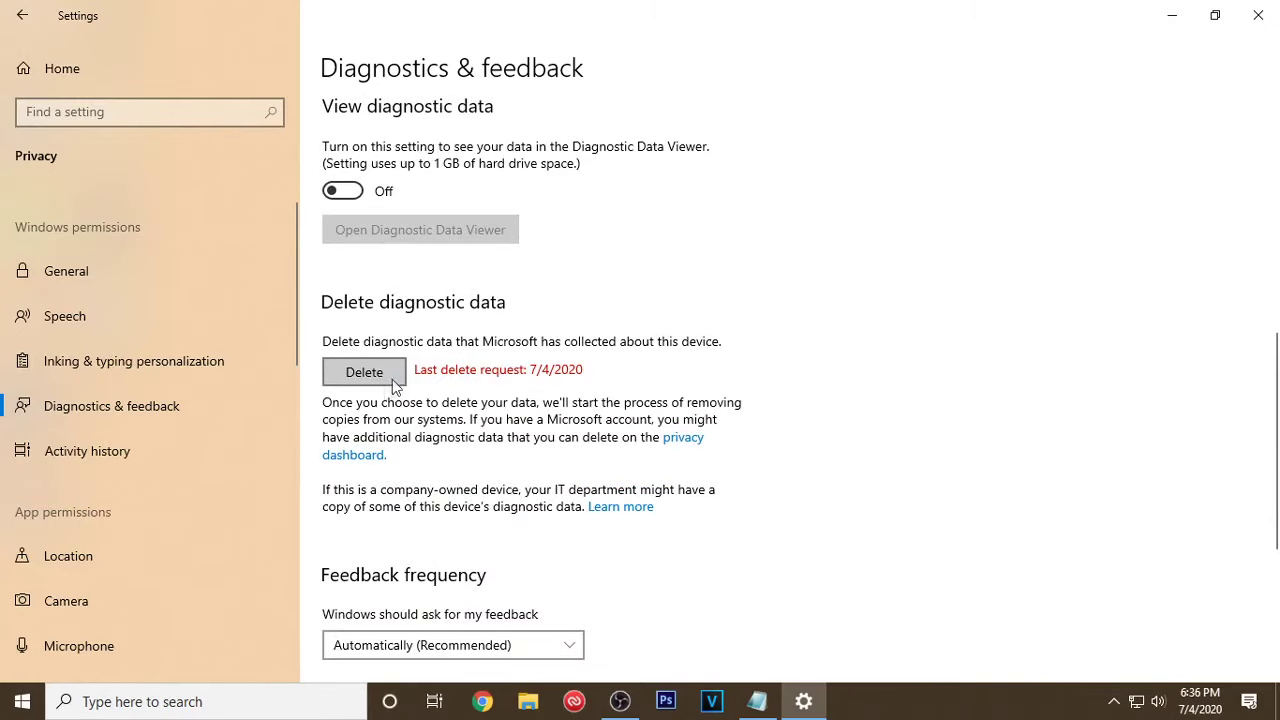
Switch user notification access for this device off and back on in the privacy settings.
{"action": "scroll", "coordinate": [148, 414], "scroll_direction": "down", "scroll_amount": 1}
{"action": "scroll", "coordinate": [145, 421], "scroll_direction": "down", "scroll_amount": 5}
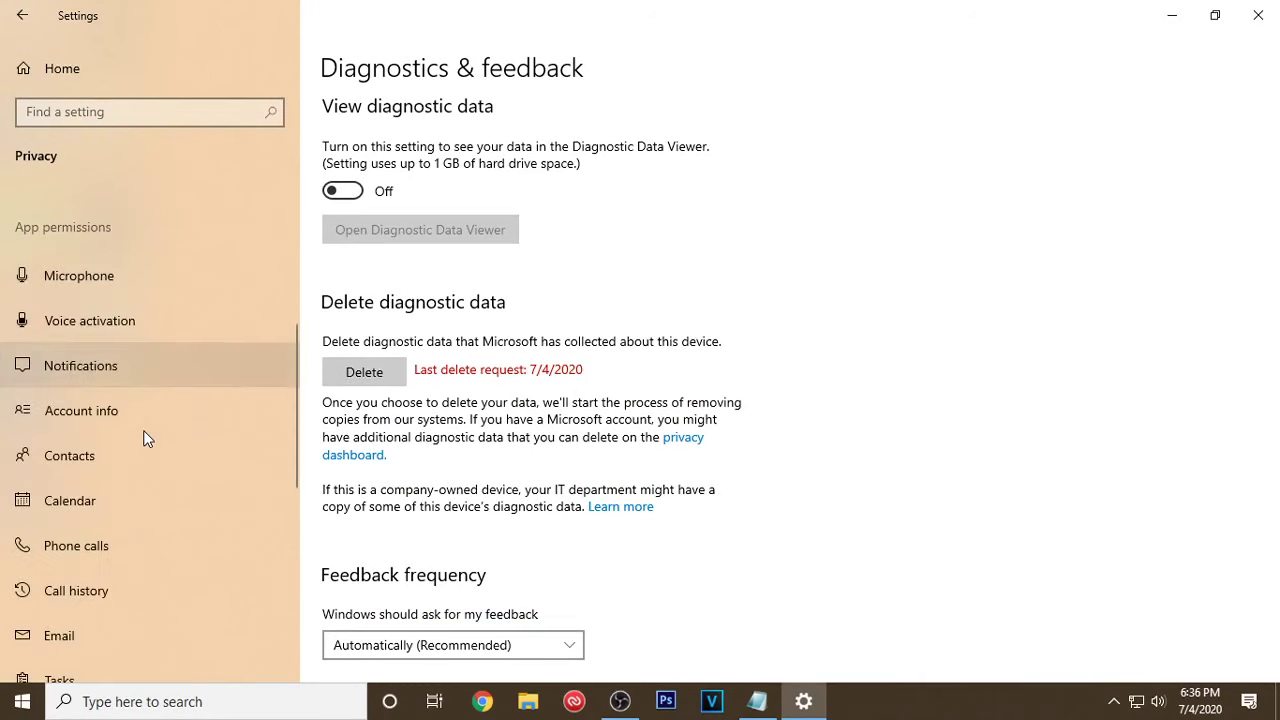
{"action": "left_click", "coordinate": [134, 367]}
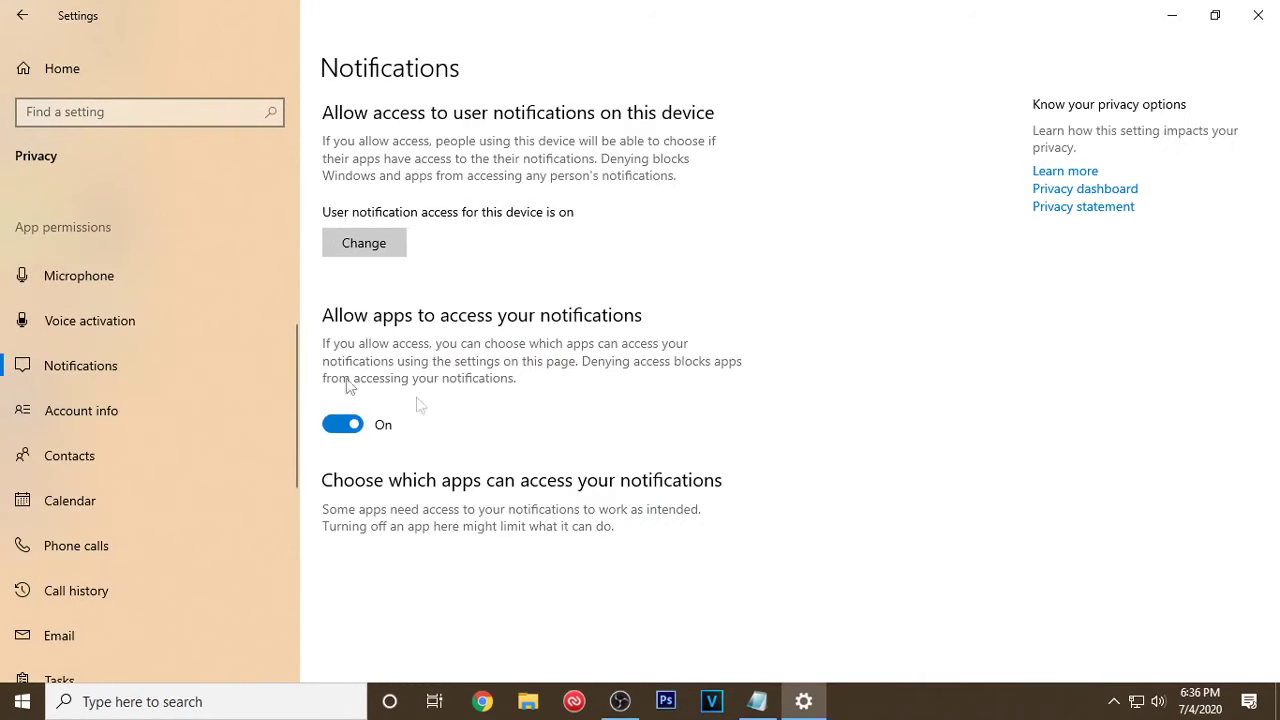
{"action": "left_click", "coordinate": [392, 258]}
{"action": "left_click", "coordinate": [280, 170]}
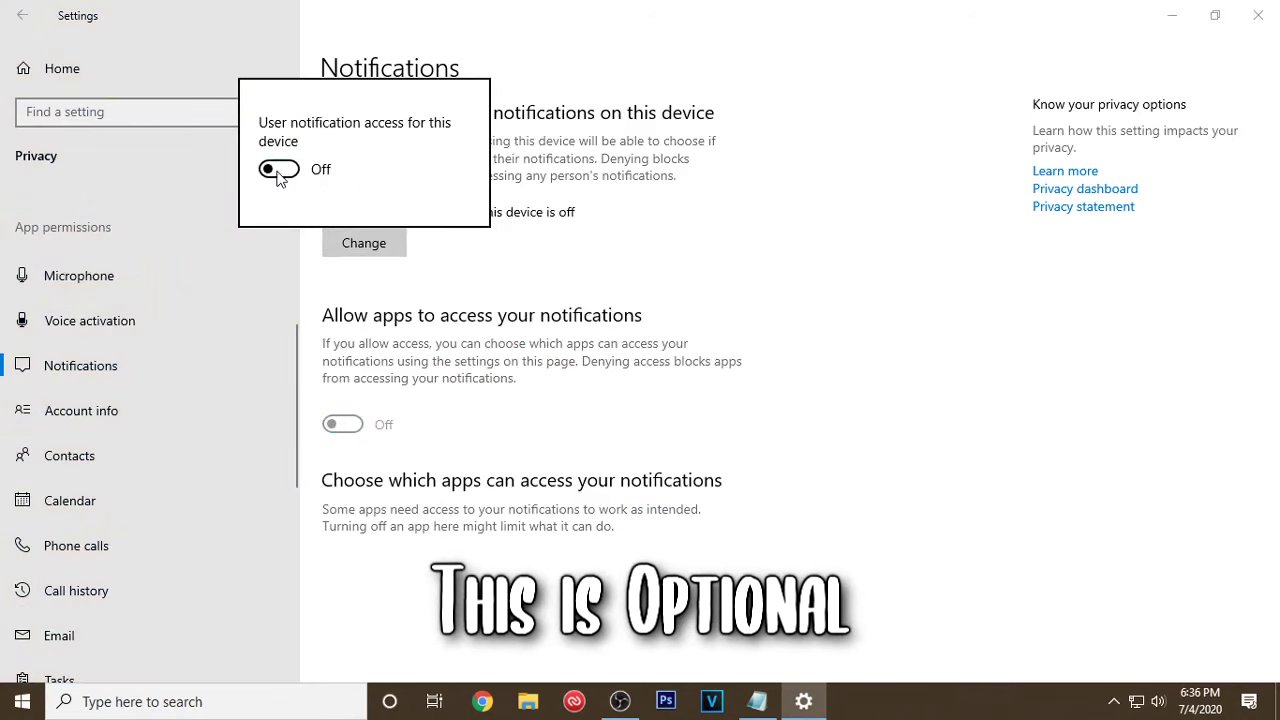
{"action": "left_click", "coordinate": [280, 170]}
{"action": "left_click", "coordinate": [760, 263]}
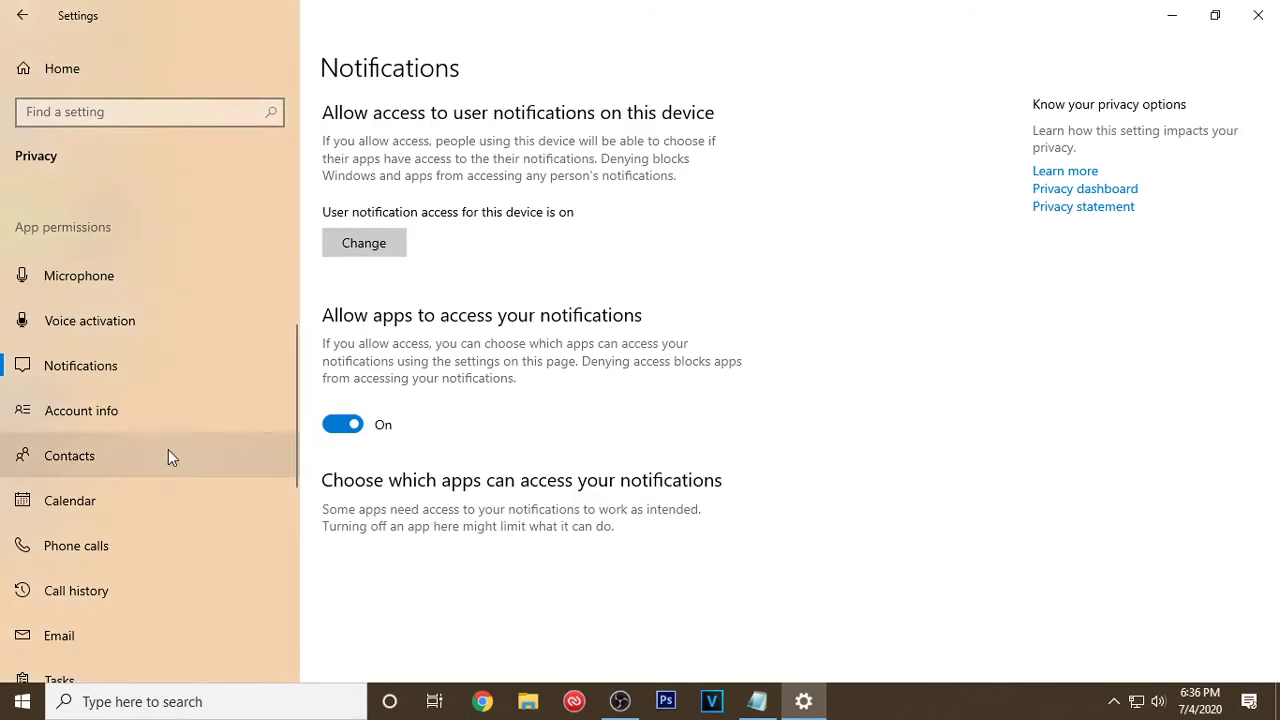
Switch the permission to let apps run in the background on and back off.
{"action": "scroll", "coordinate": [168, 452], "scroll_direction": "down", "scroll_amount": 5}
{"action": "scroll", "coordinate": [159, 448], "scroll_direction": "down", "scroll_amount": 2}
{"action": "left_click", "coordinate": [95, 416]}
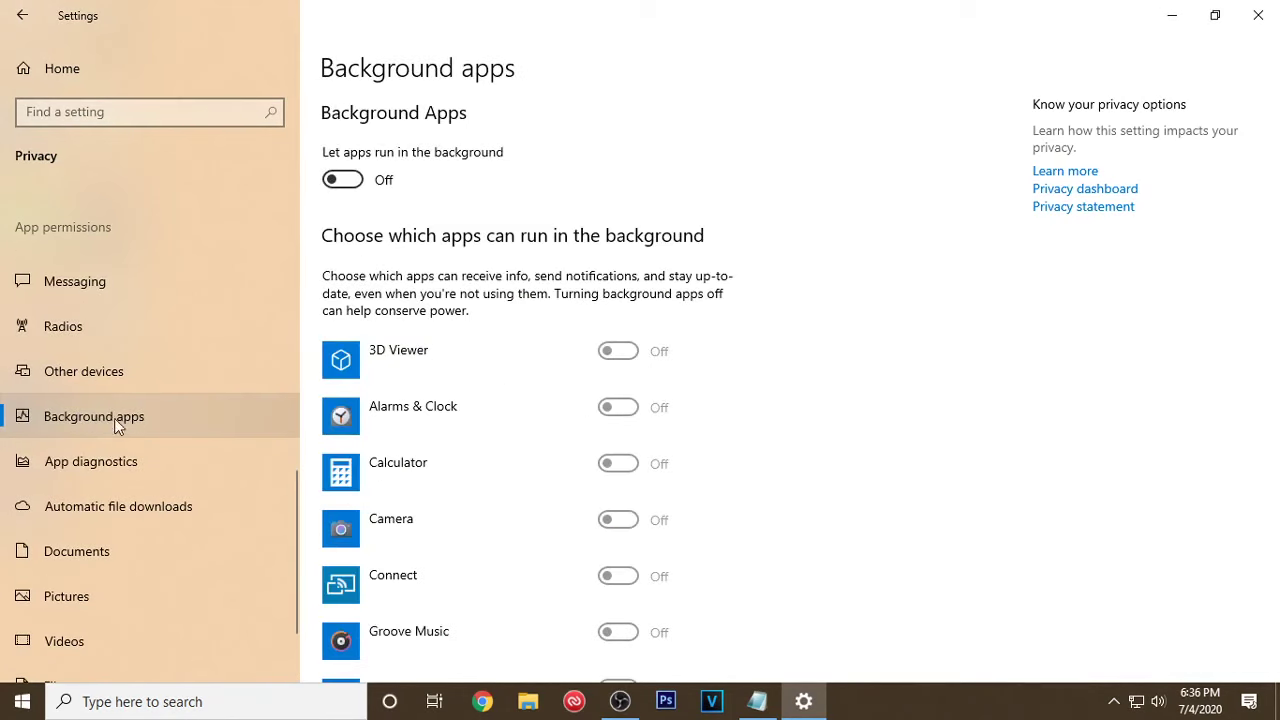
{"action": "left_click", "coordinate": [354, 186]}
{"action": "left_click", "coordinate": [360, 183]}
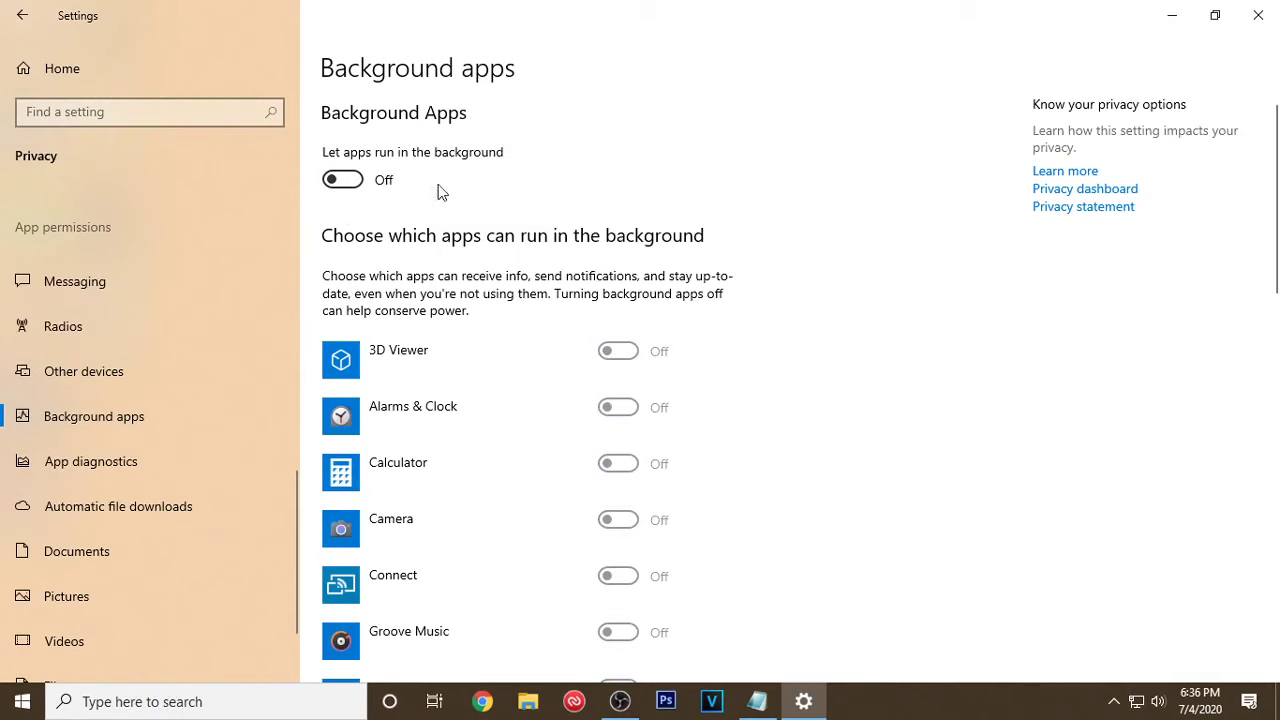
Turn off downloads from other PCs under Delivery Optimization in Update & Security and close Settings.
{"action": "left_click", "coordinate": [58, 75]}
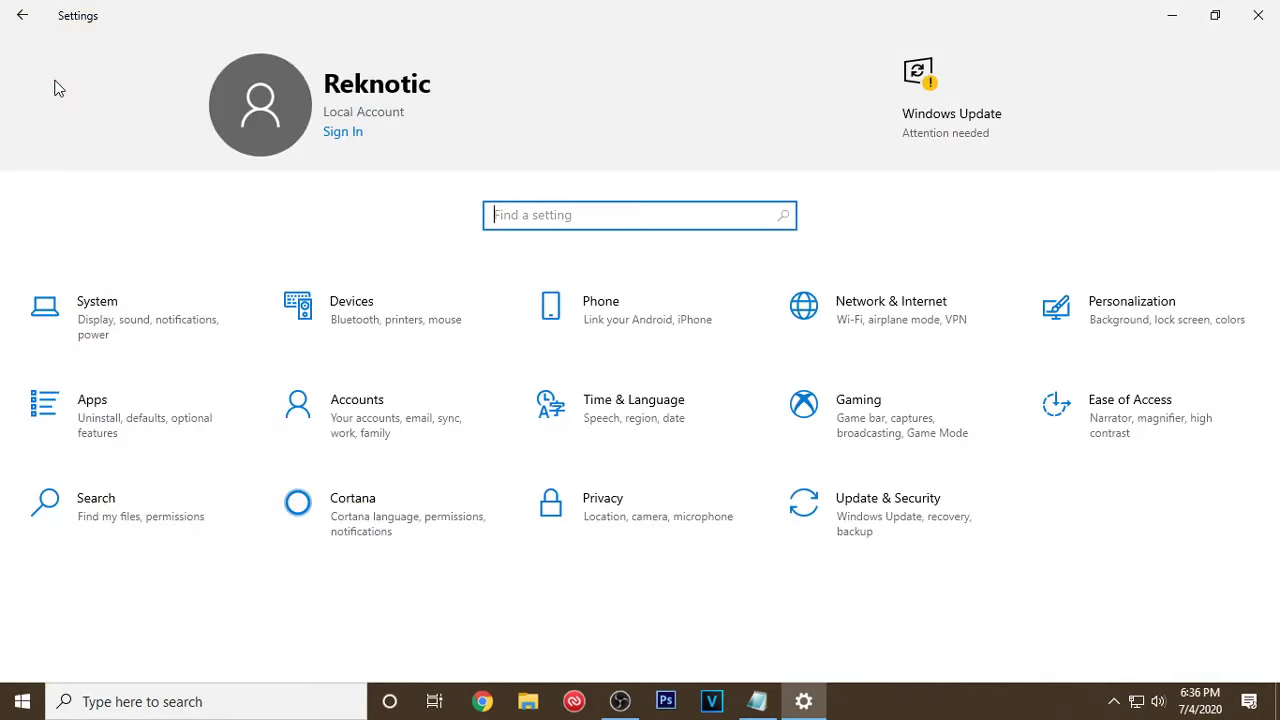
{"action": "left_click", "coordinate": [938, 510]}
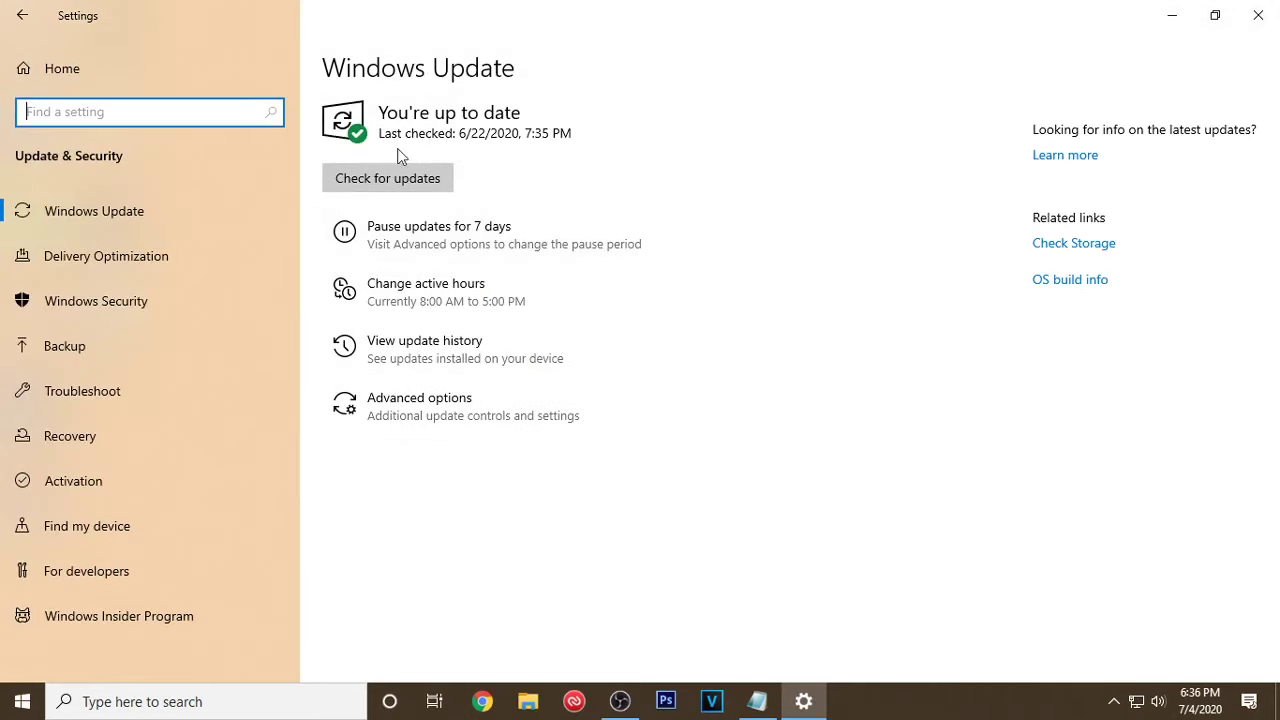
{"action": "left_click", "coordinate": [152, 264]}
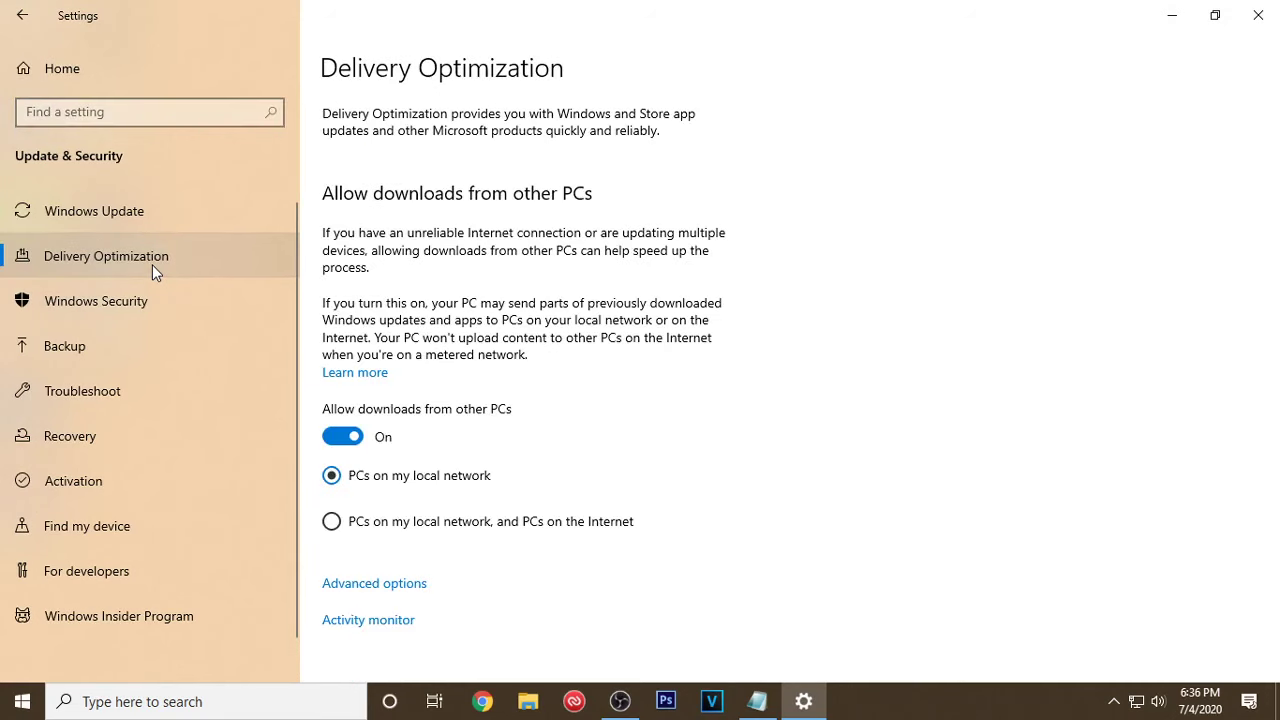
{"action": "left_click", "coordinate": [345, 438]}
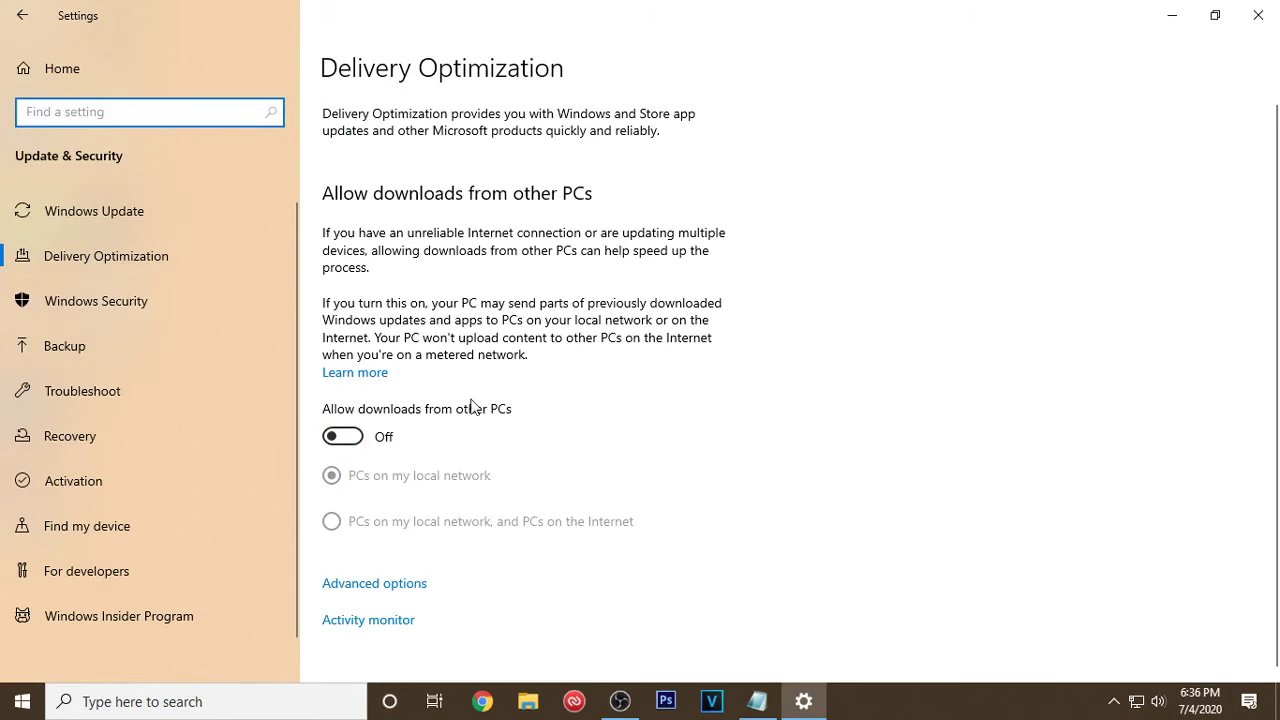
{"action": "left_click", "coordinate": [139, 74]}
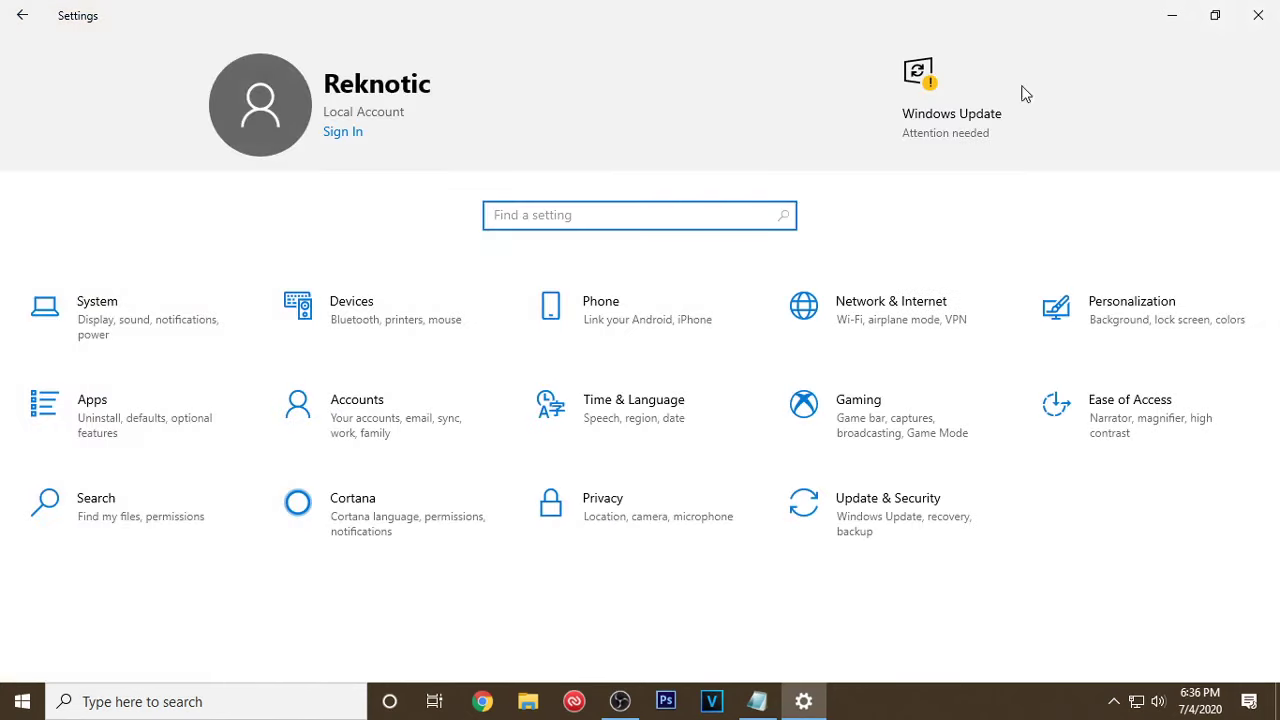
{"action": "left_click", "coordinate": [1260, 18]}
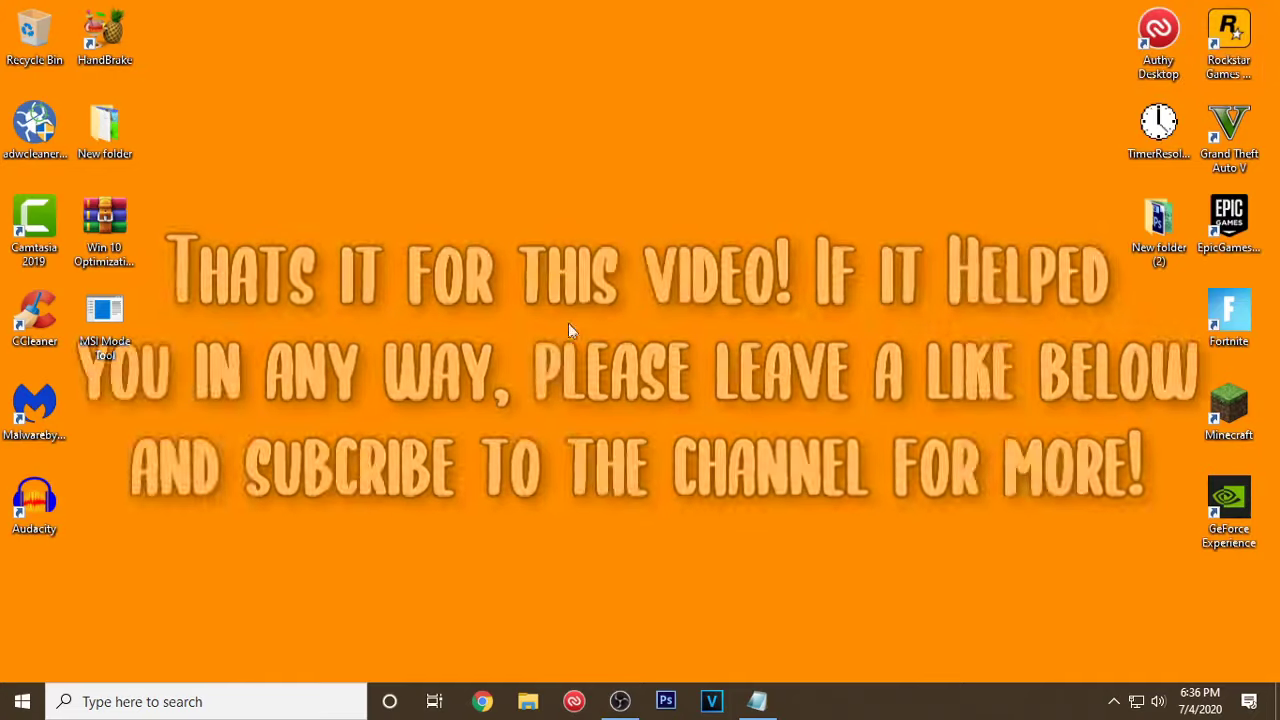